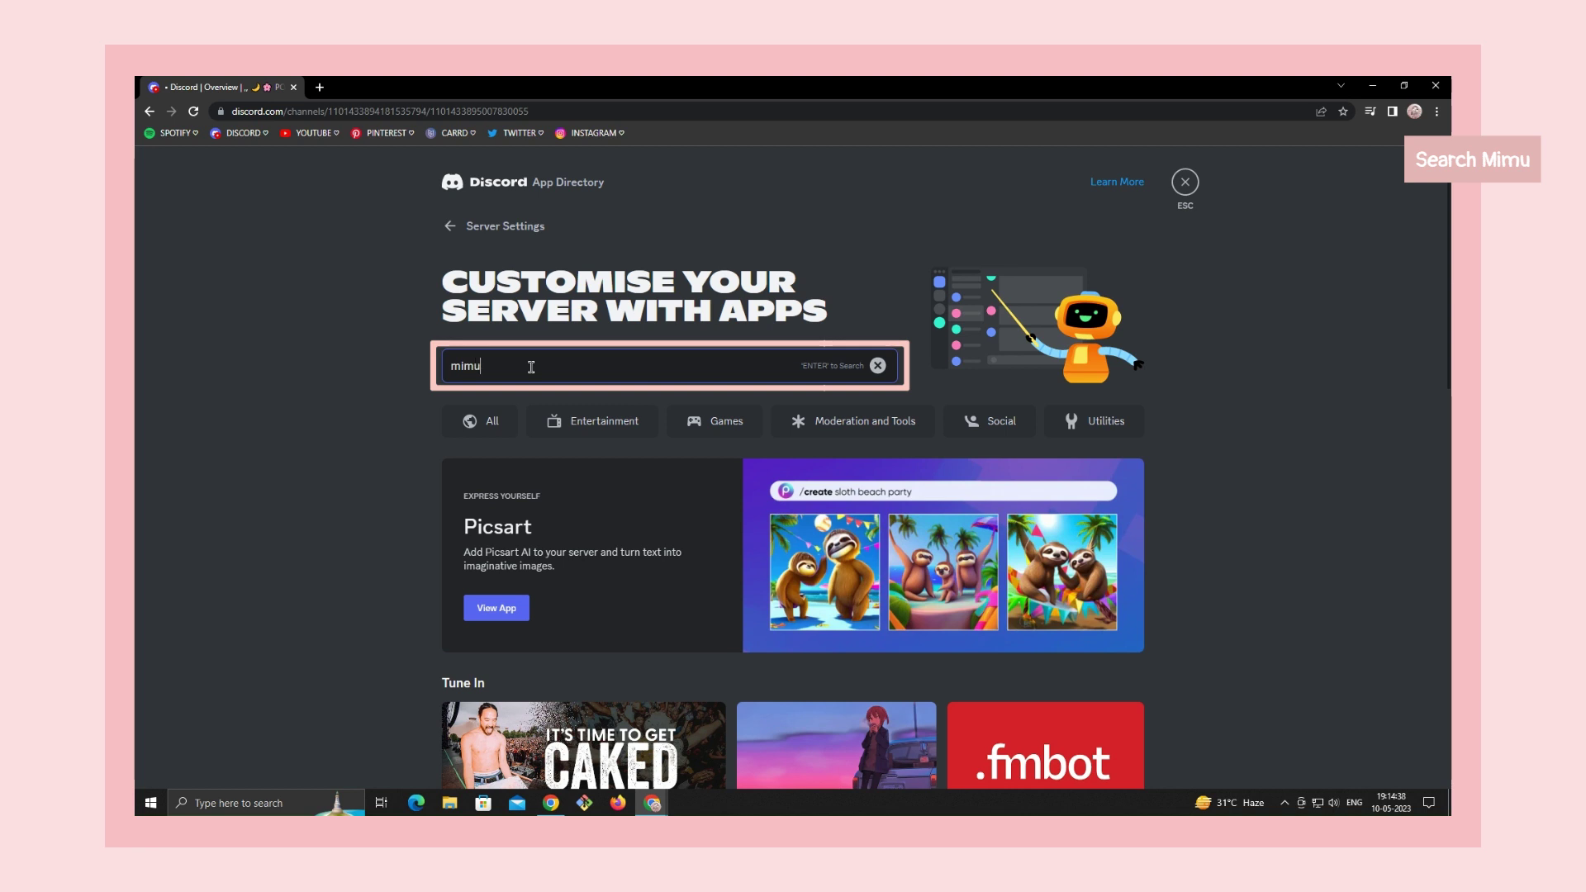
Search the App Directory for mimu, open the Mimu app page and start adding the bot to a server
{"action": "key", "text": "Return"}
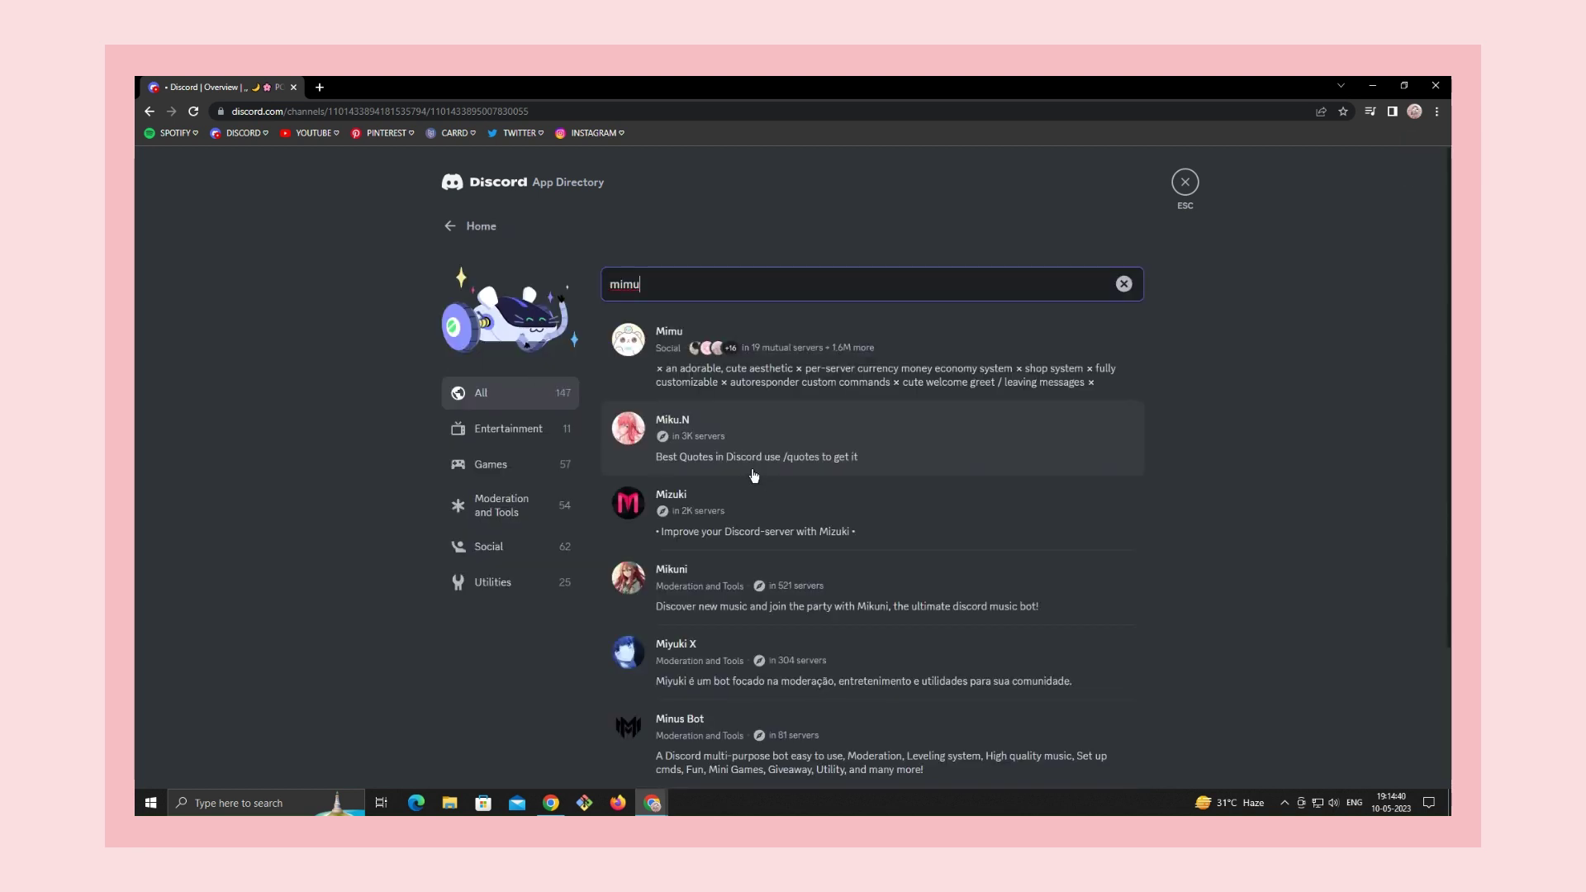
{"action": "left_click", "coordinate": [661, 335]}
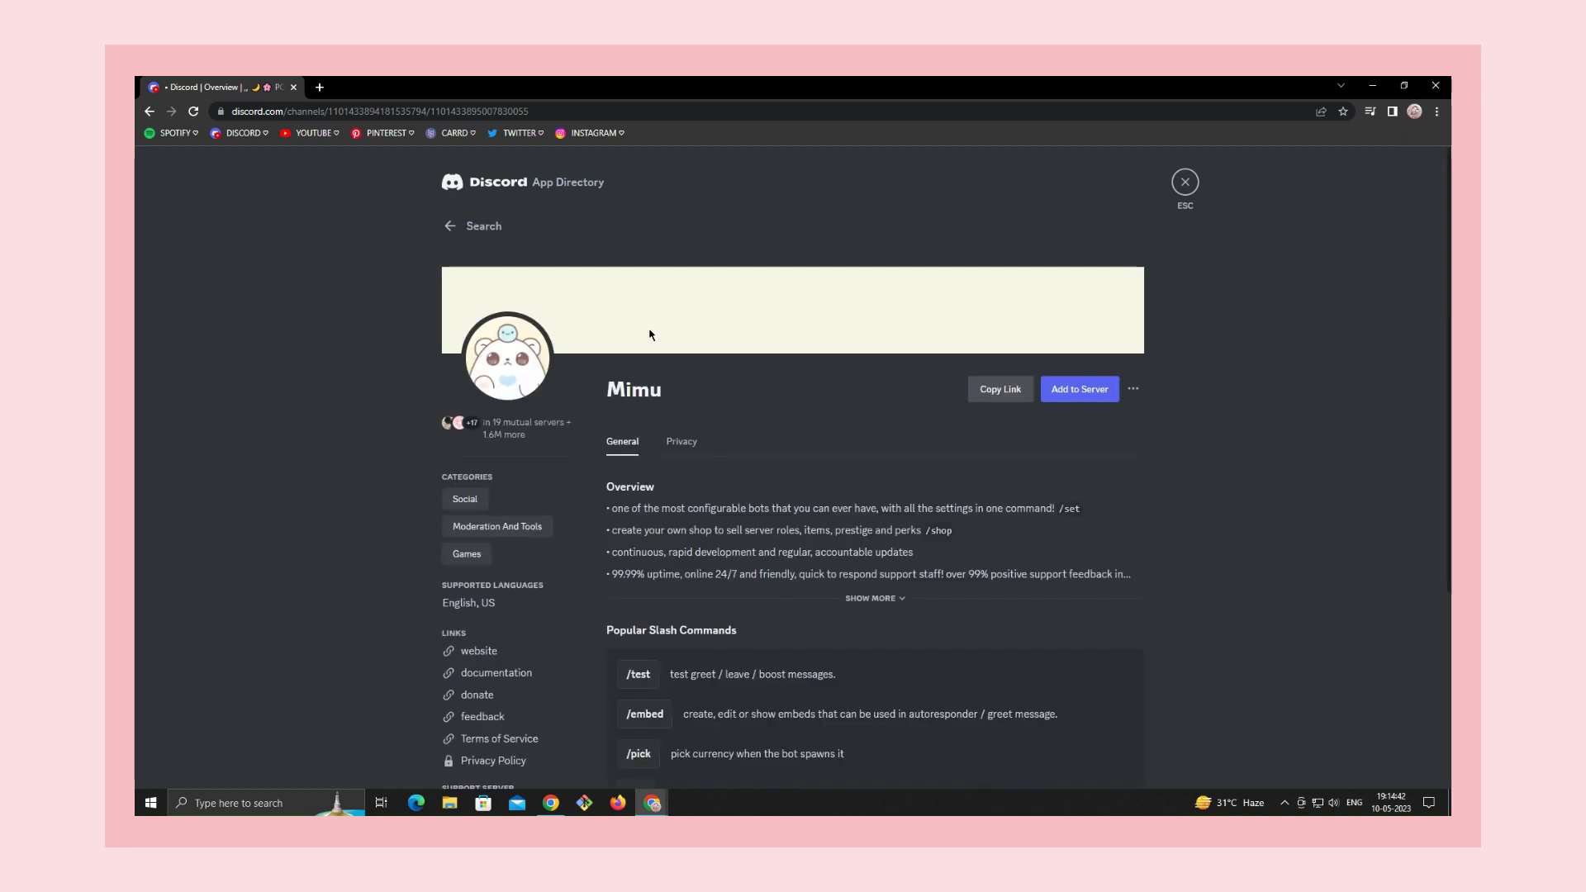
{"action": "left_click", "coordinate": [1093, 390]}
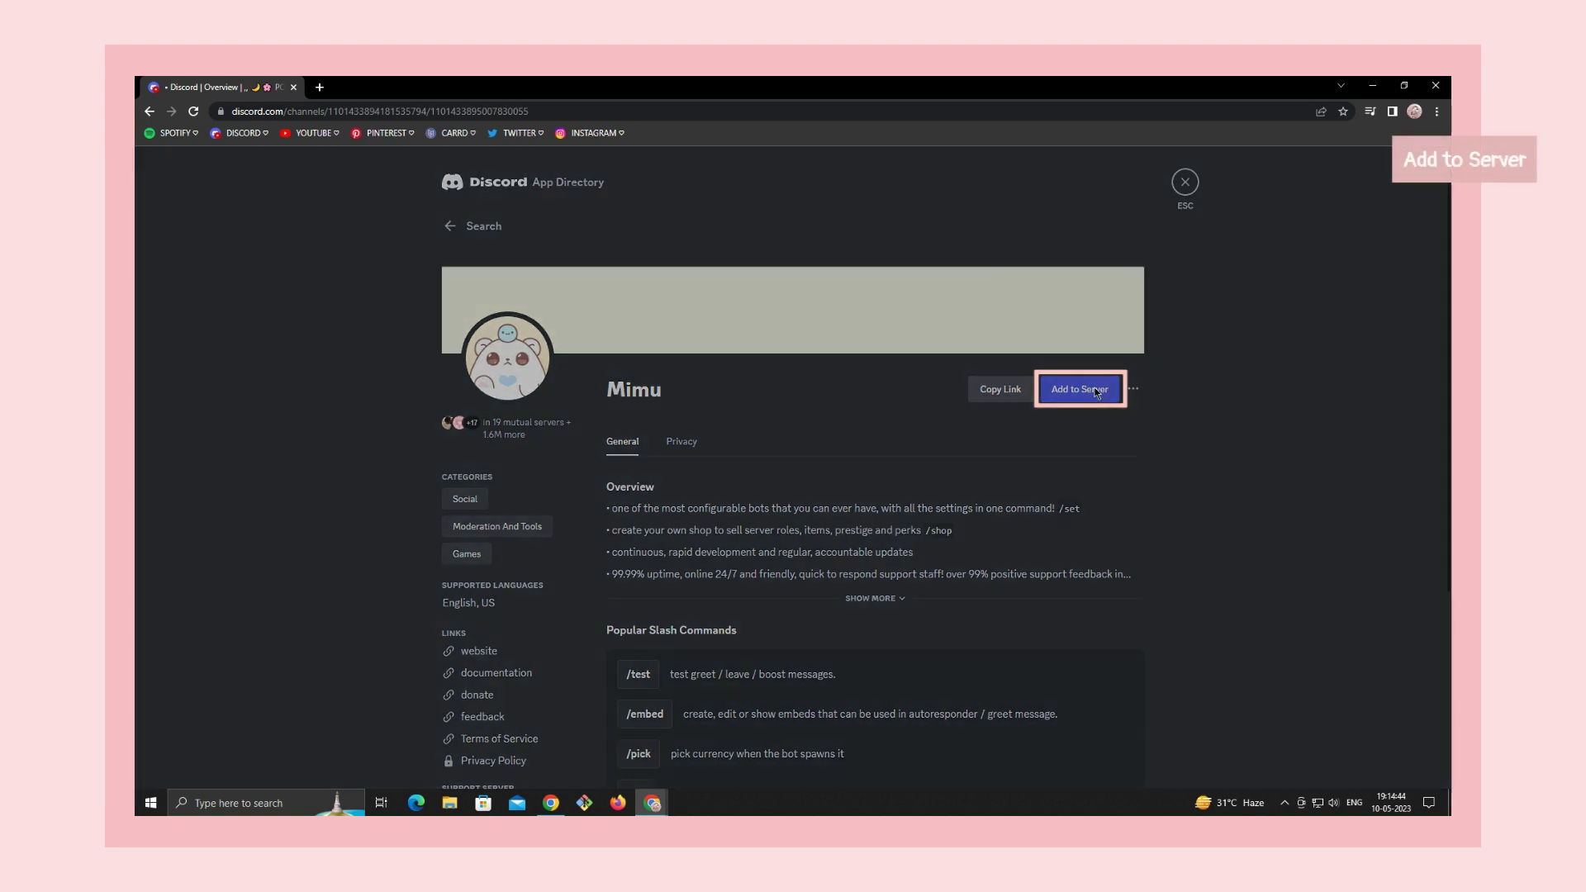
Choose the "POCKY !! 🌸" server for Mimu and authorise the bot with all requested permissions
{"action": "left_click", "coordinate": [906, 591]}
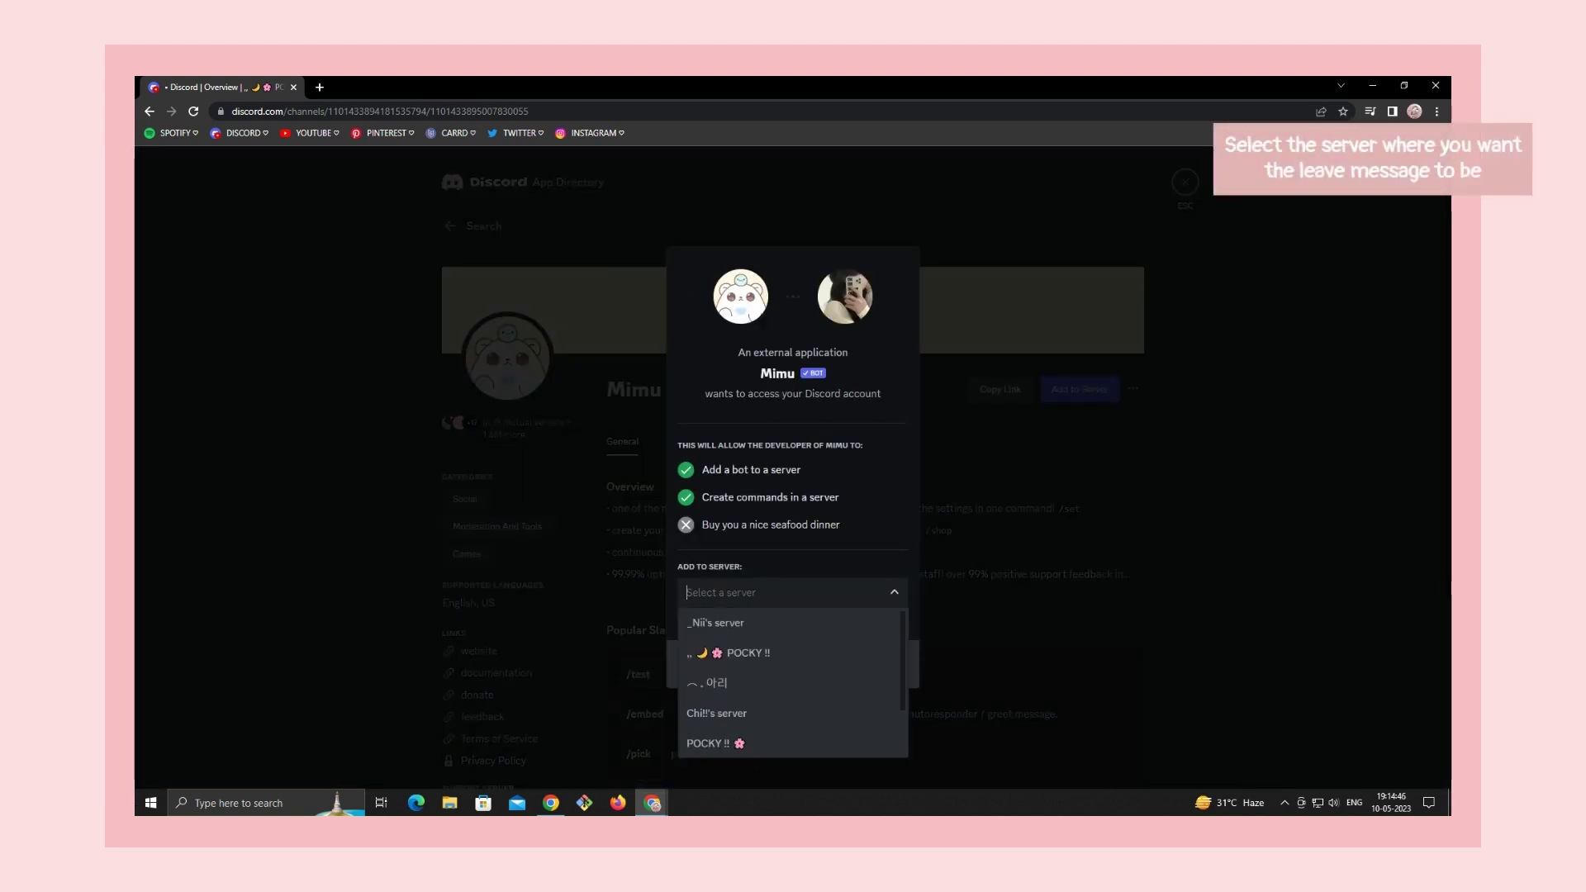
{"action": "left_click", "coordinate": [775, 737]}
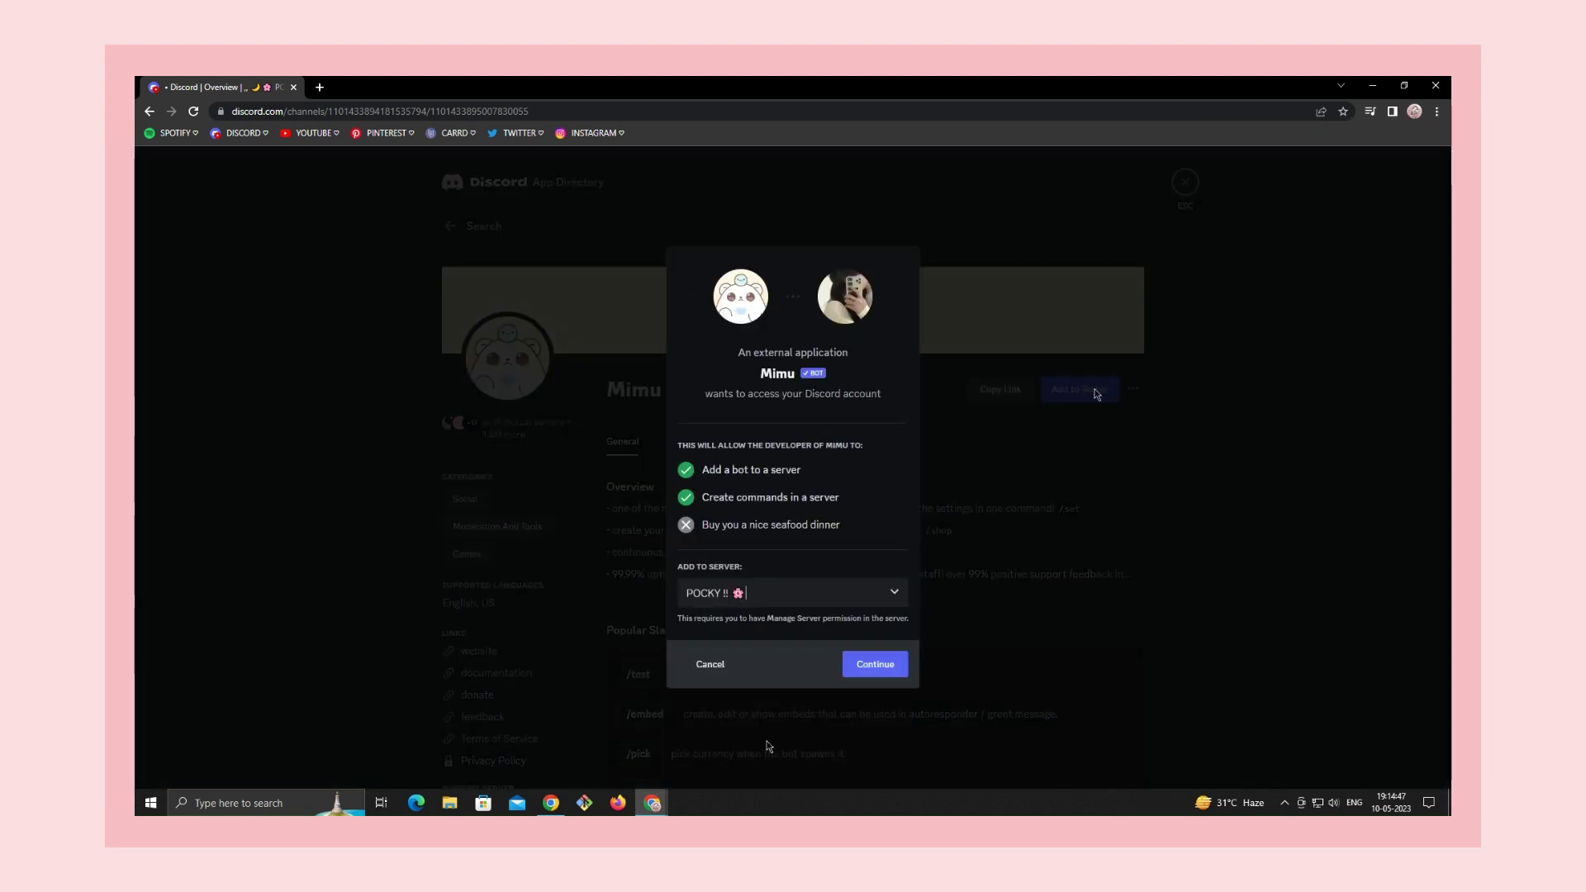
{"action": "left_click", "coordinate": [875, 669]}
{"action": "scroll", "coordinate": [830, 726], "scroll_direction": "down", "scroll_amount": 3}
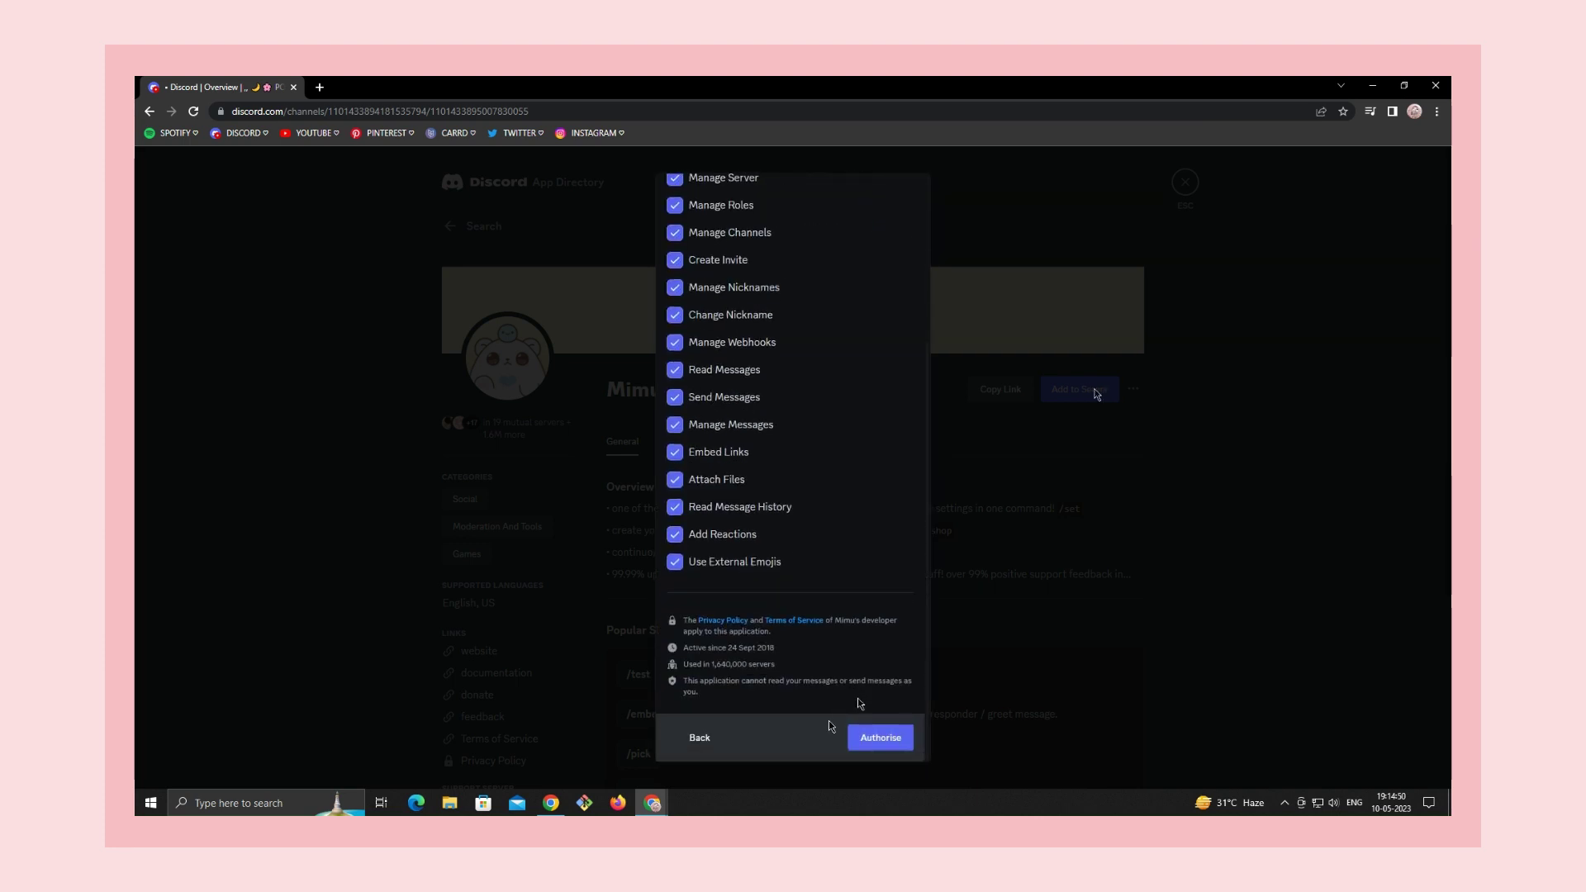
{"action": "left_click", "coordinate": [890, 747]}
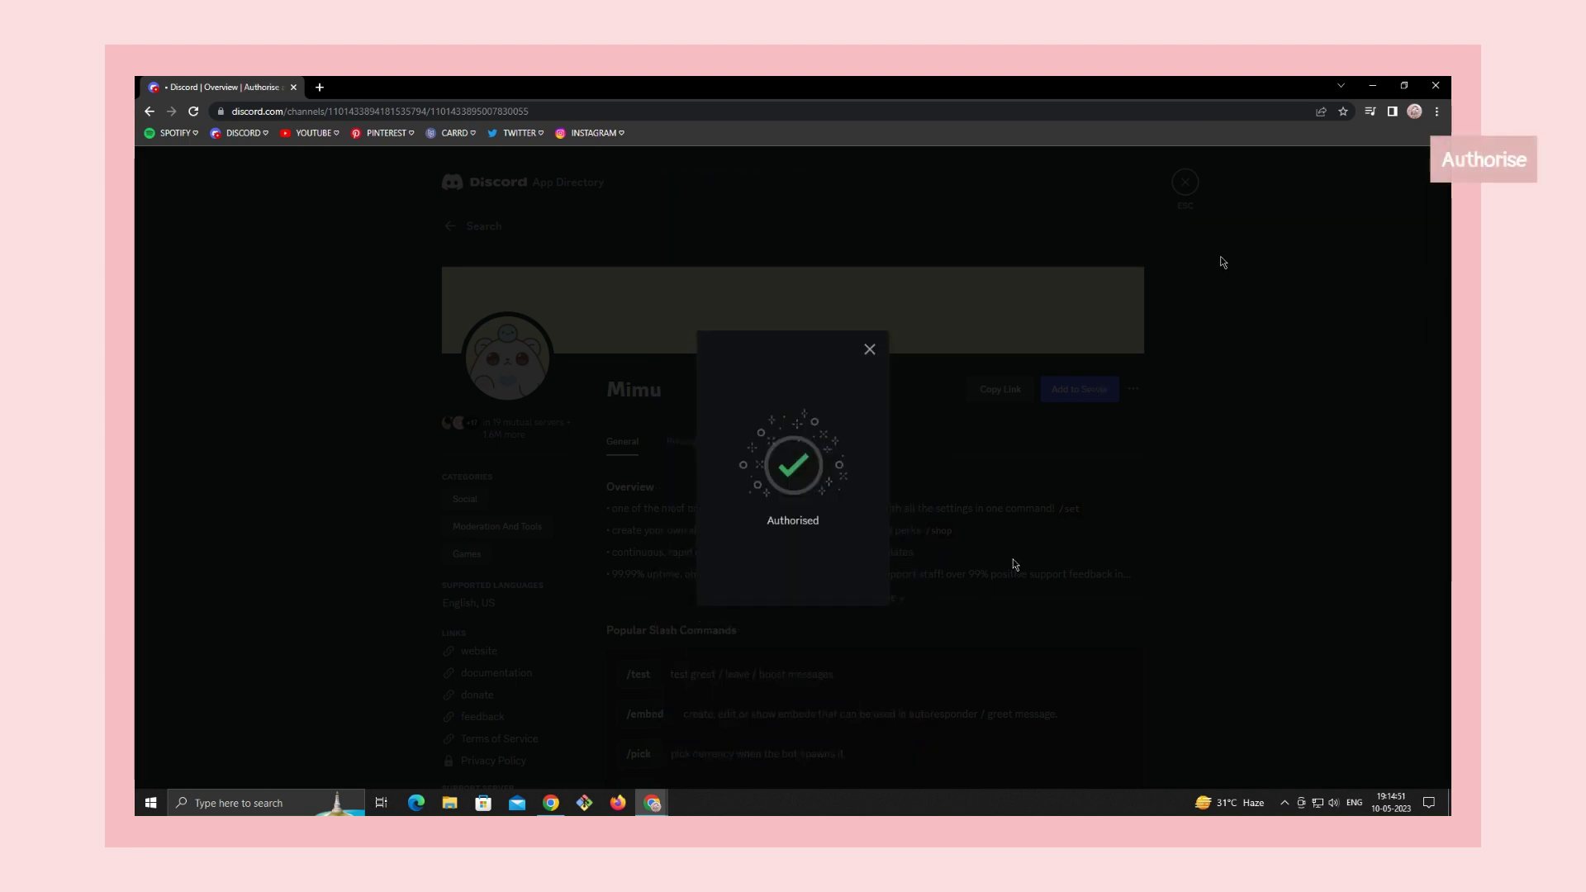
Dismiss the authorisation dialog and leave the App Directory and the server settings
{"action": "left_click", "coordinate": [869, 345]}
{"action": "left_click", "coordinate": [1183, 195]}
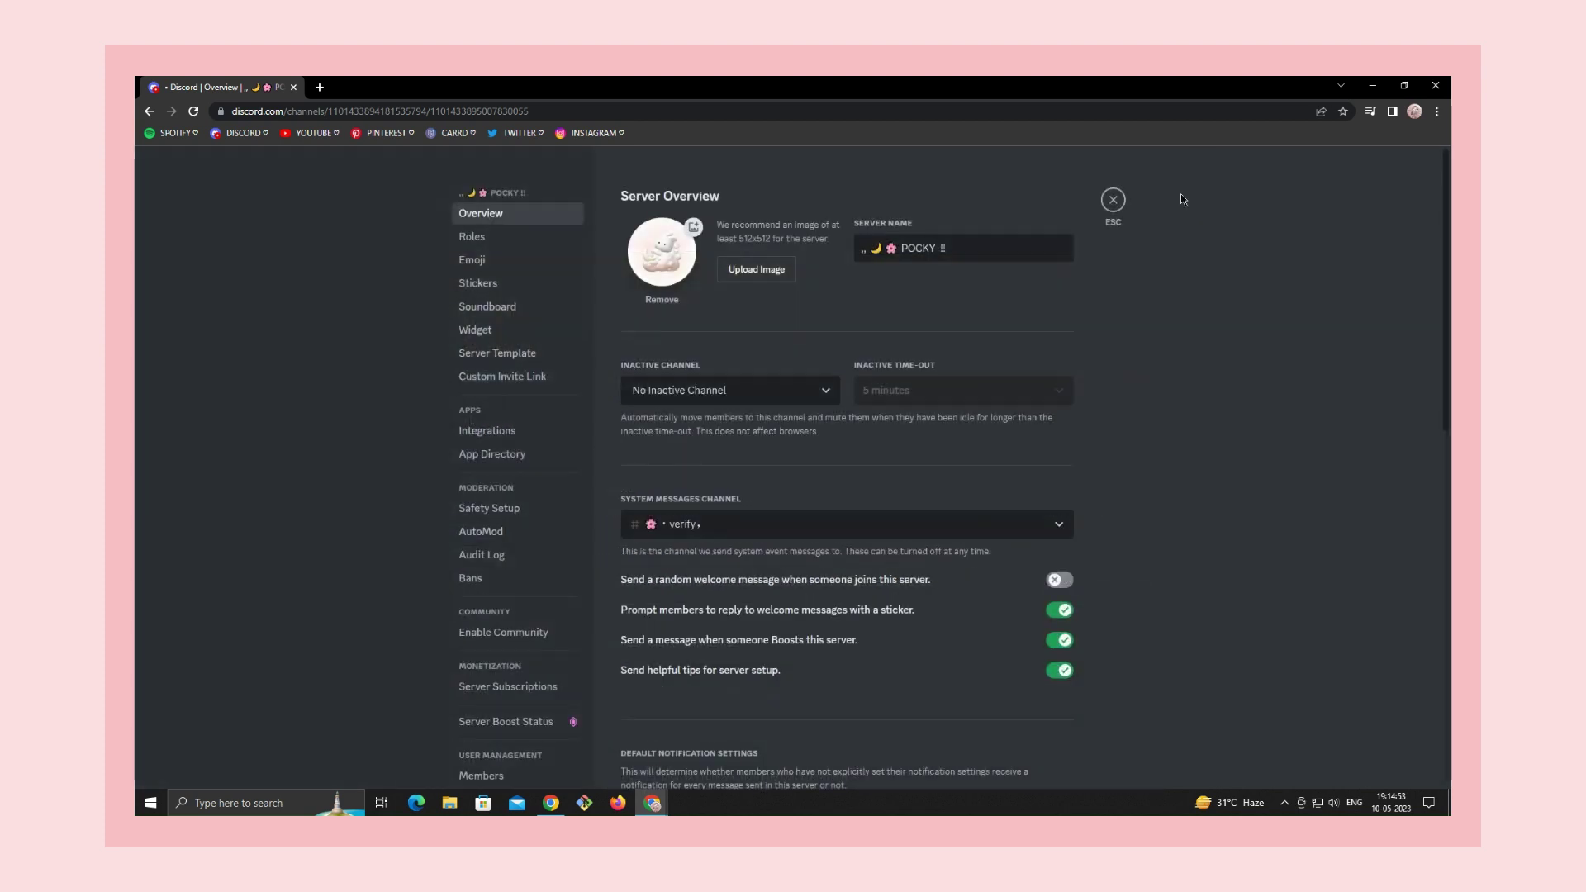
{"action": "left_click", "coordinate": [1109, 209]}
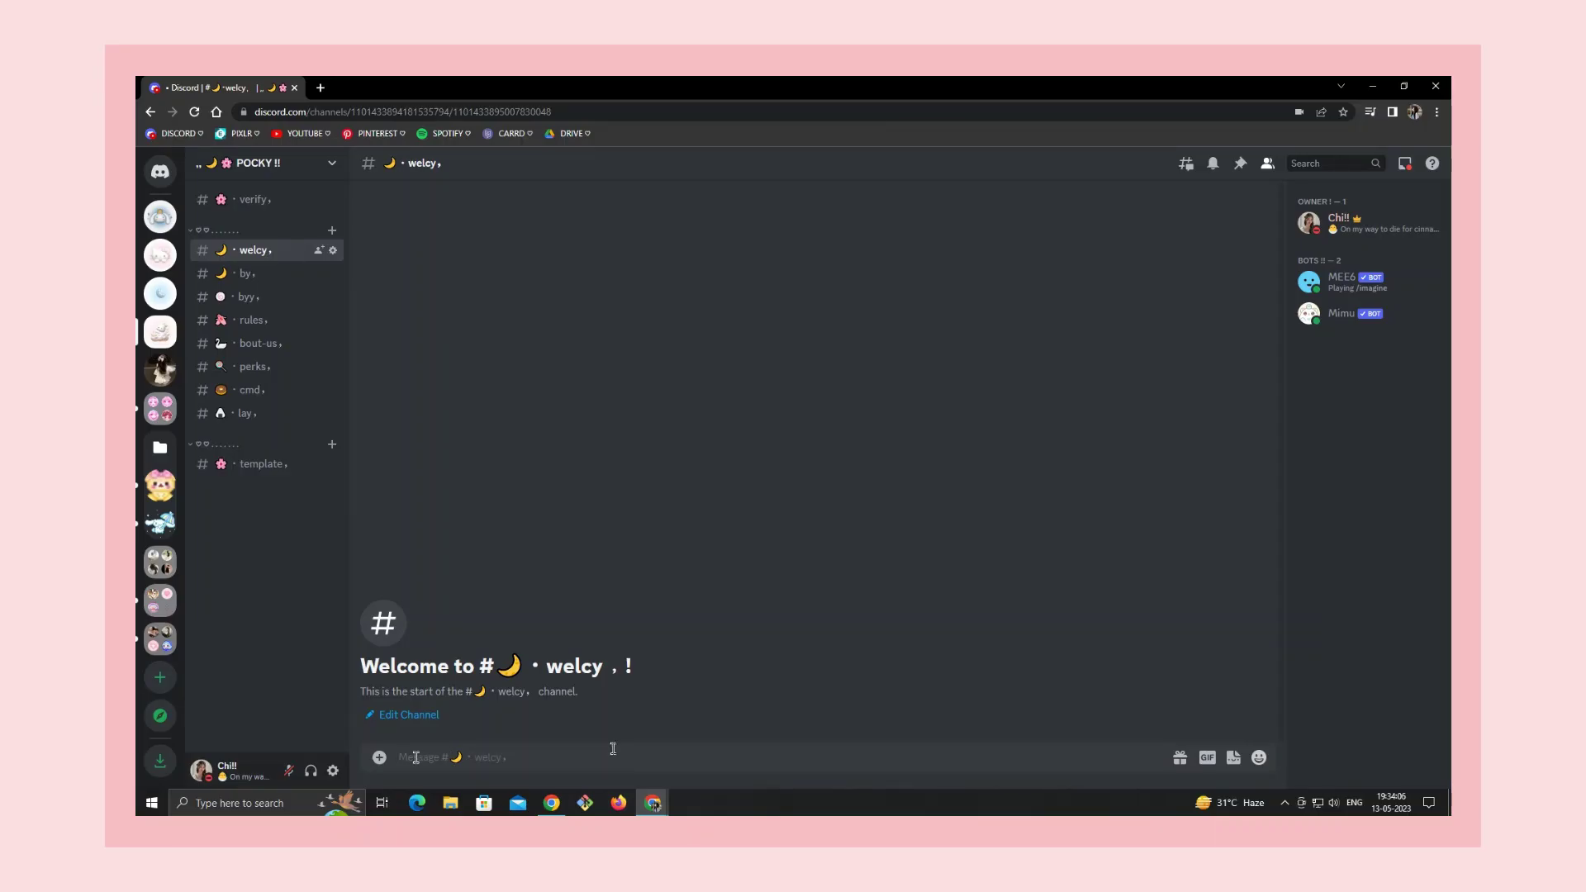
Open the Advanced section of the user settings
{"action": "left_click", "coordinate": [336, 769]}
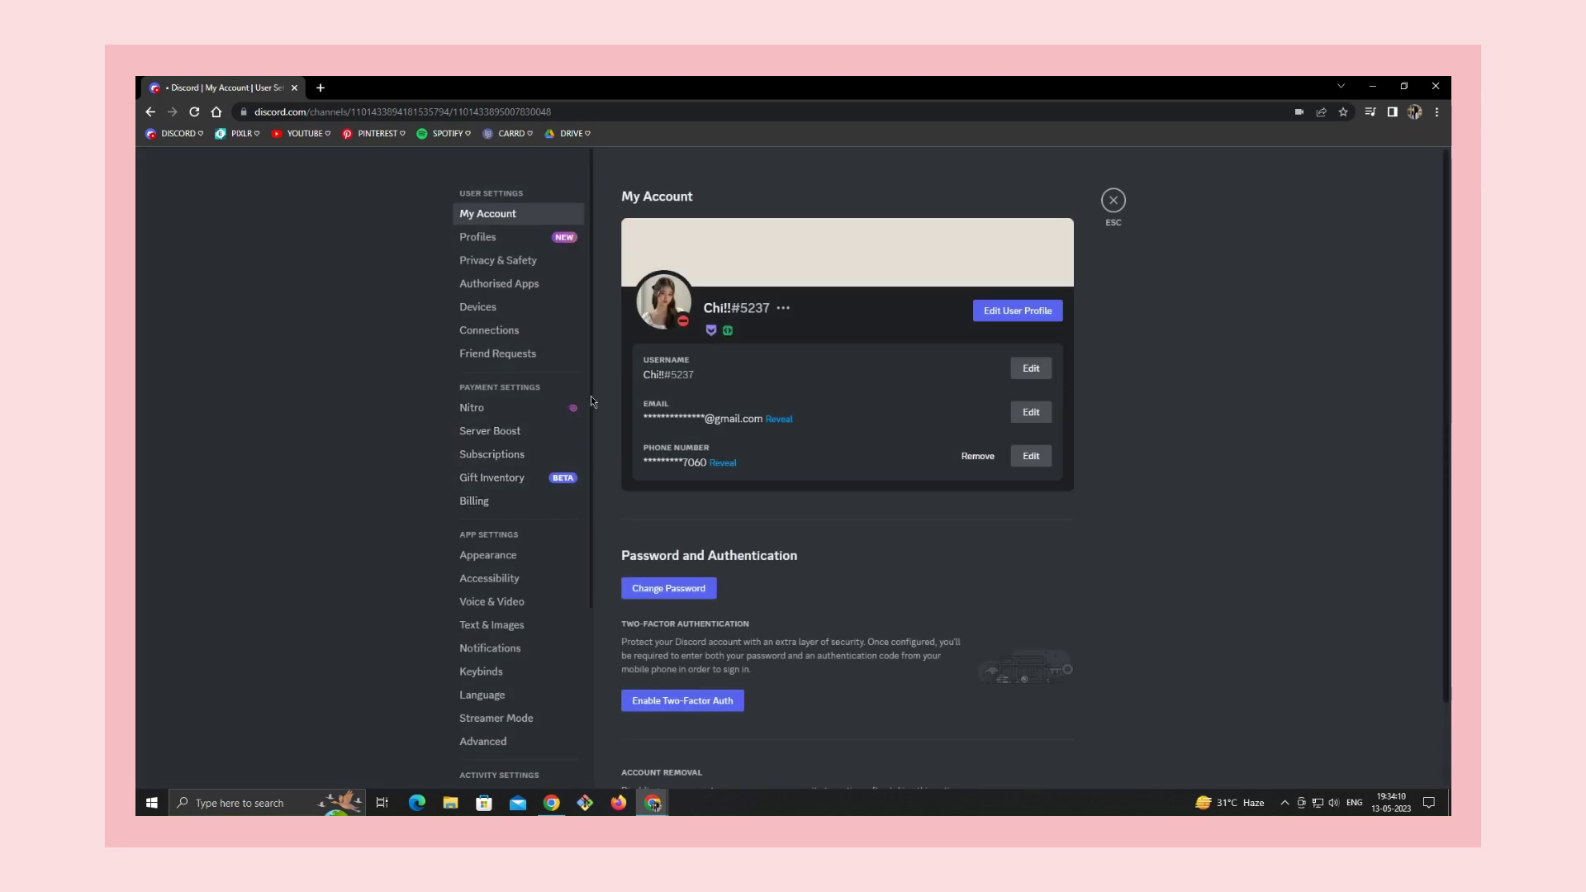
{"action": "scroll", "coordinate": [591, 401], "scroll_direction": "down", "scroll_amount": 3}
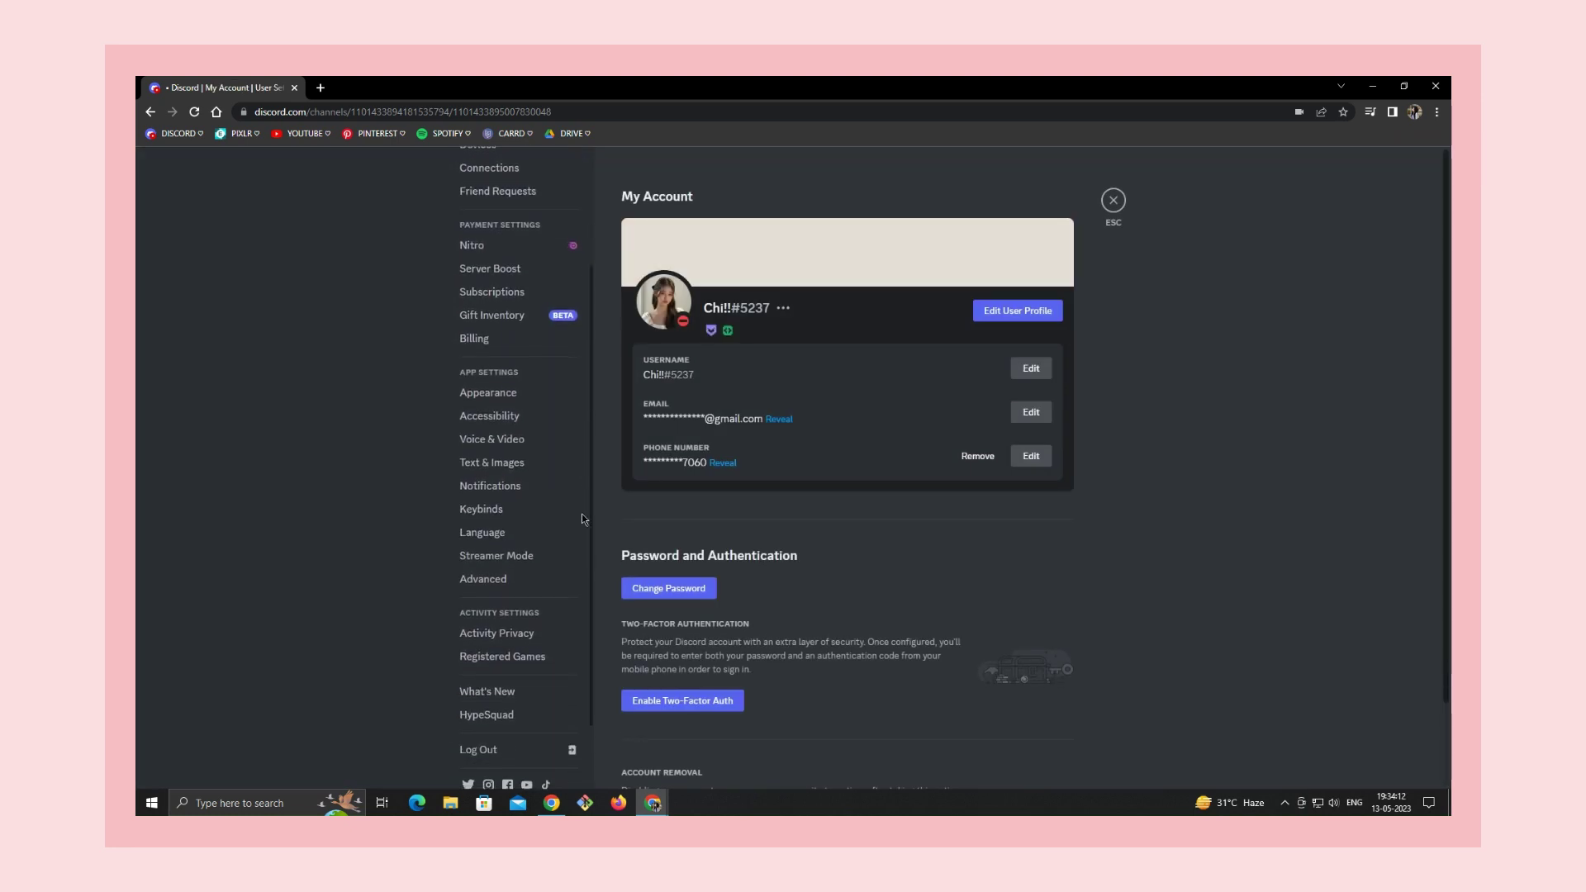
{"action": "scroll", "coordinate": [581, 537], "scroll_direction": "down", "scroll_amount": 1}
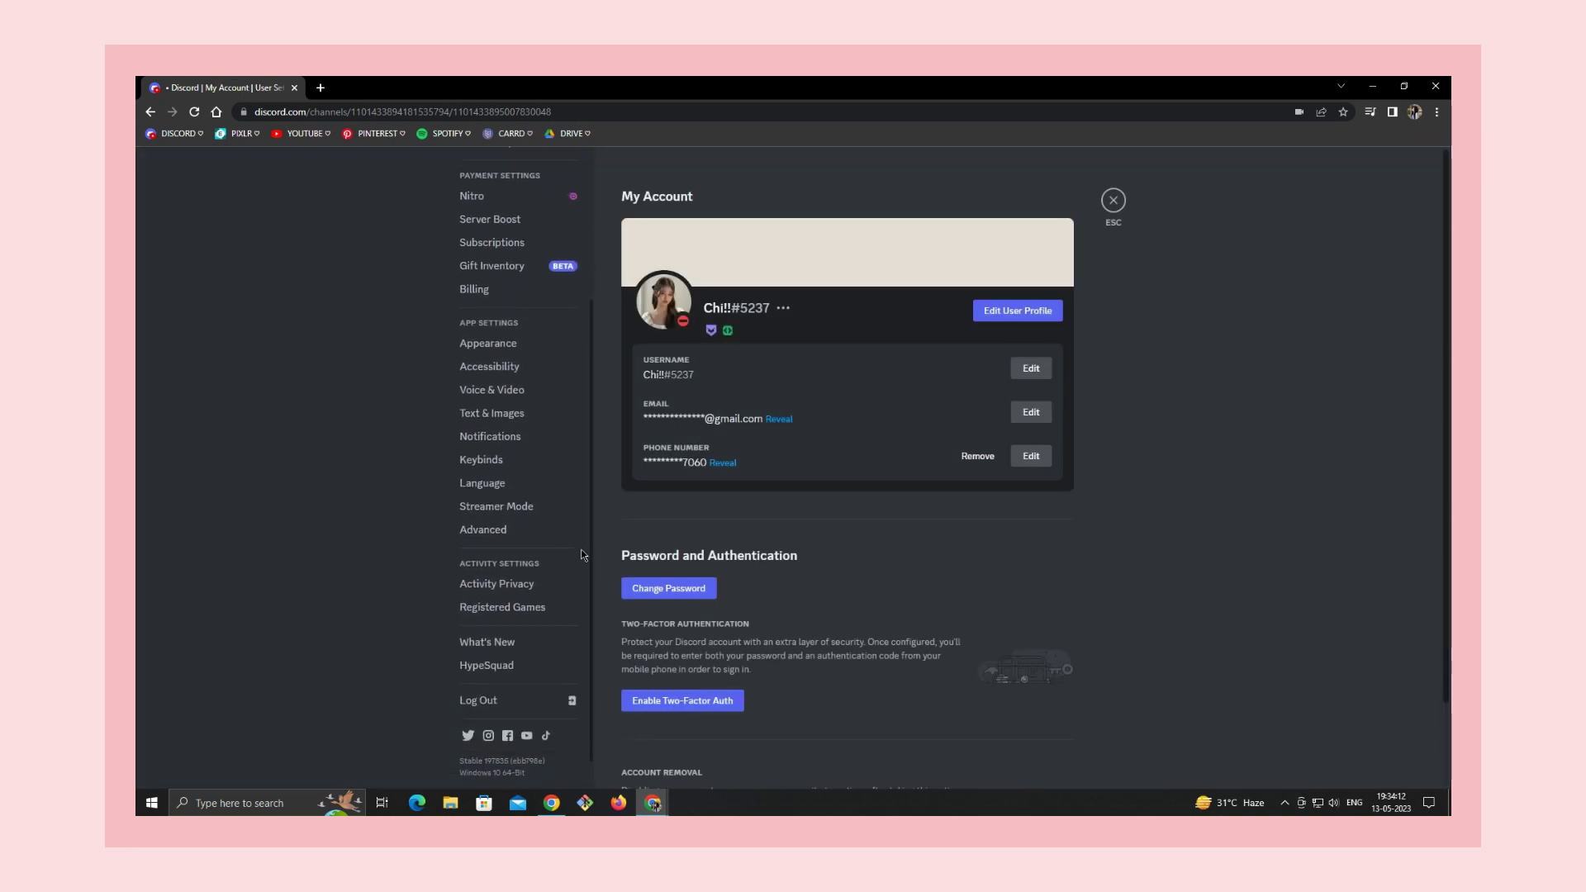
{"action": "left_click", "coordinate": [514, 527]}
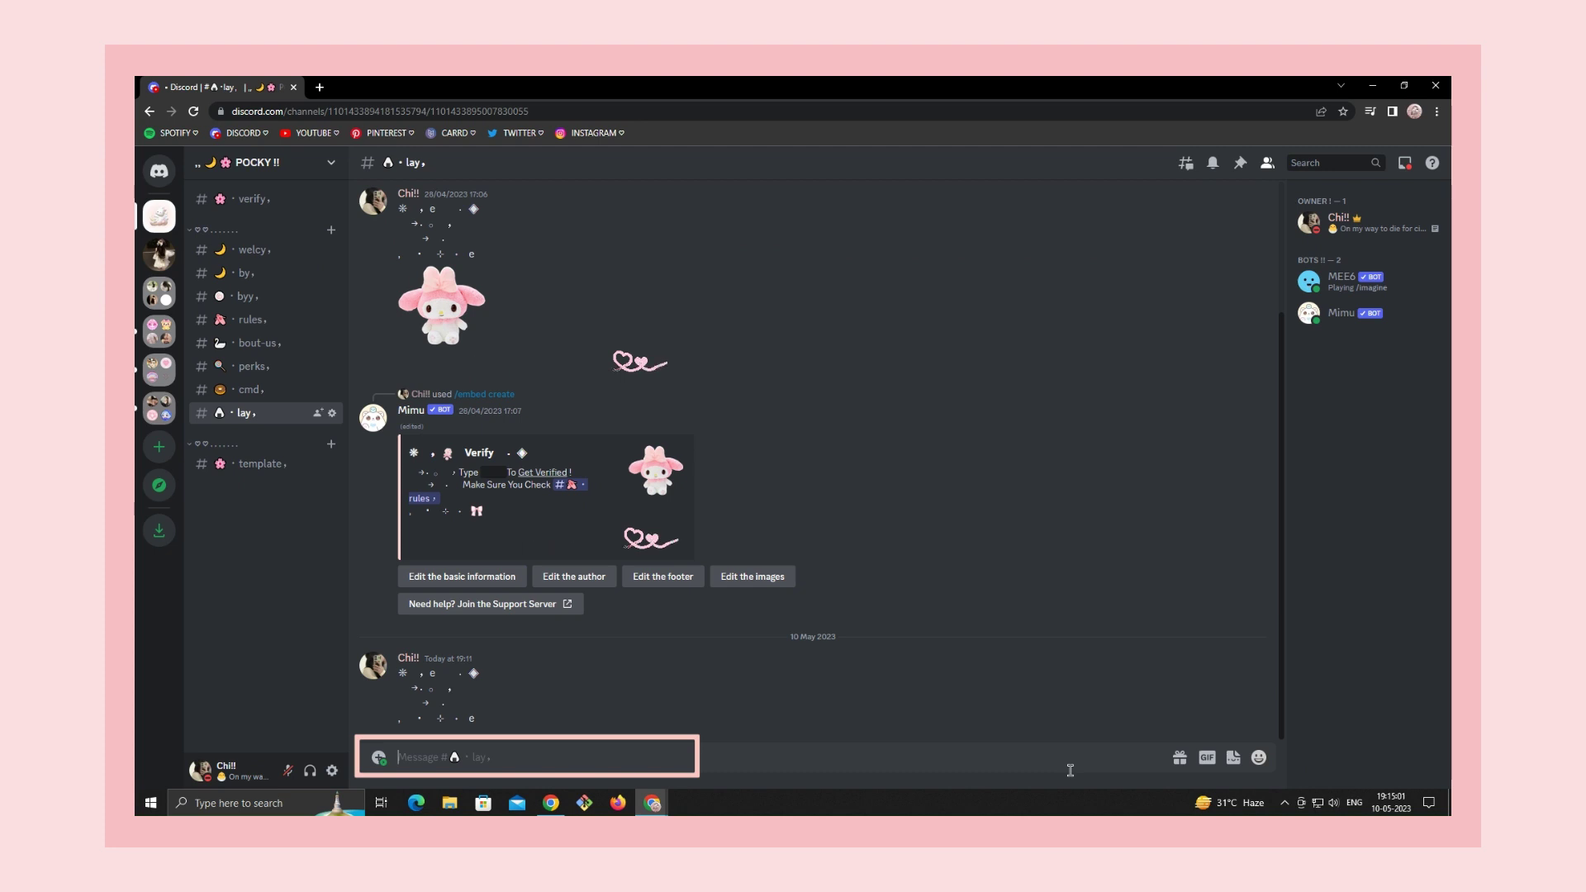
Create a Mimu embed named leave in the lay channel with the /embed create command
{"action": "type", "text": "/embed"}
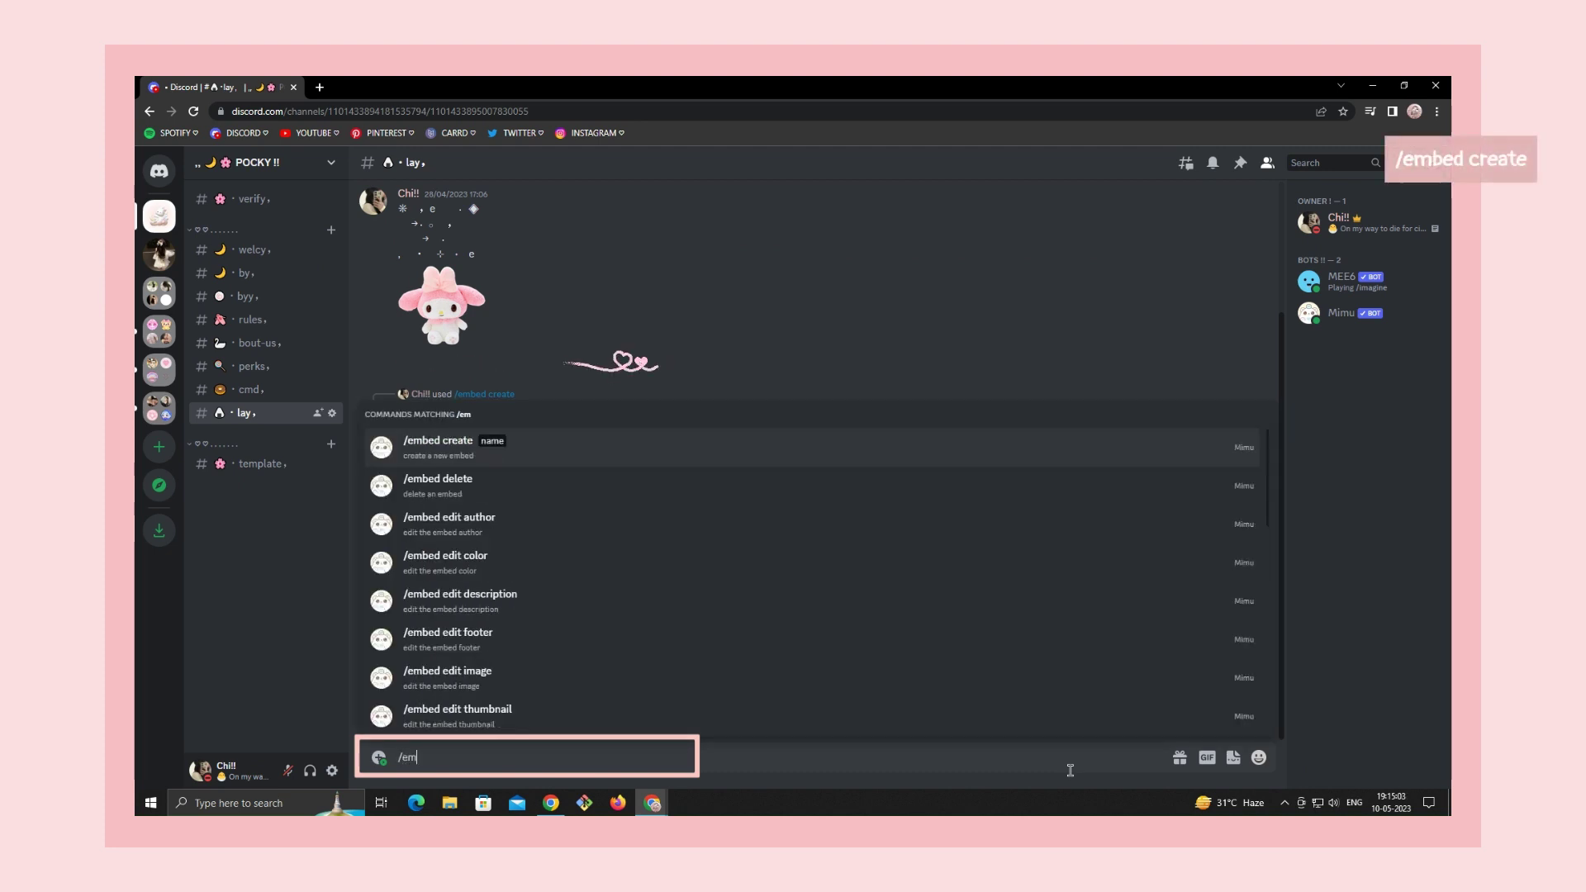
{"action": "left_click", "coordinate": [513, 461]}
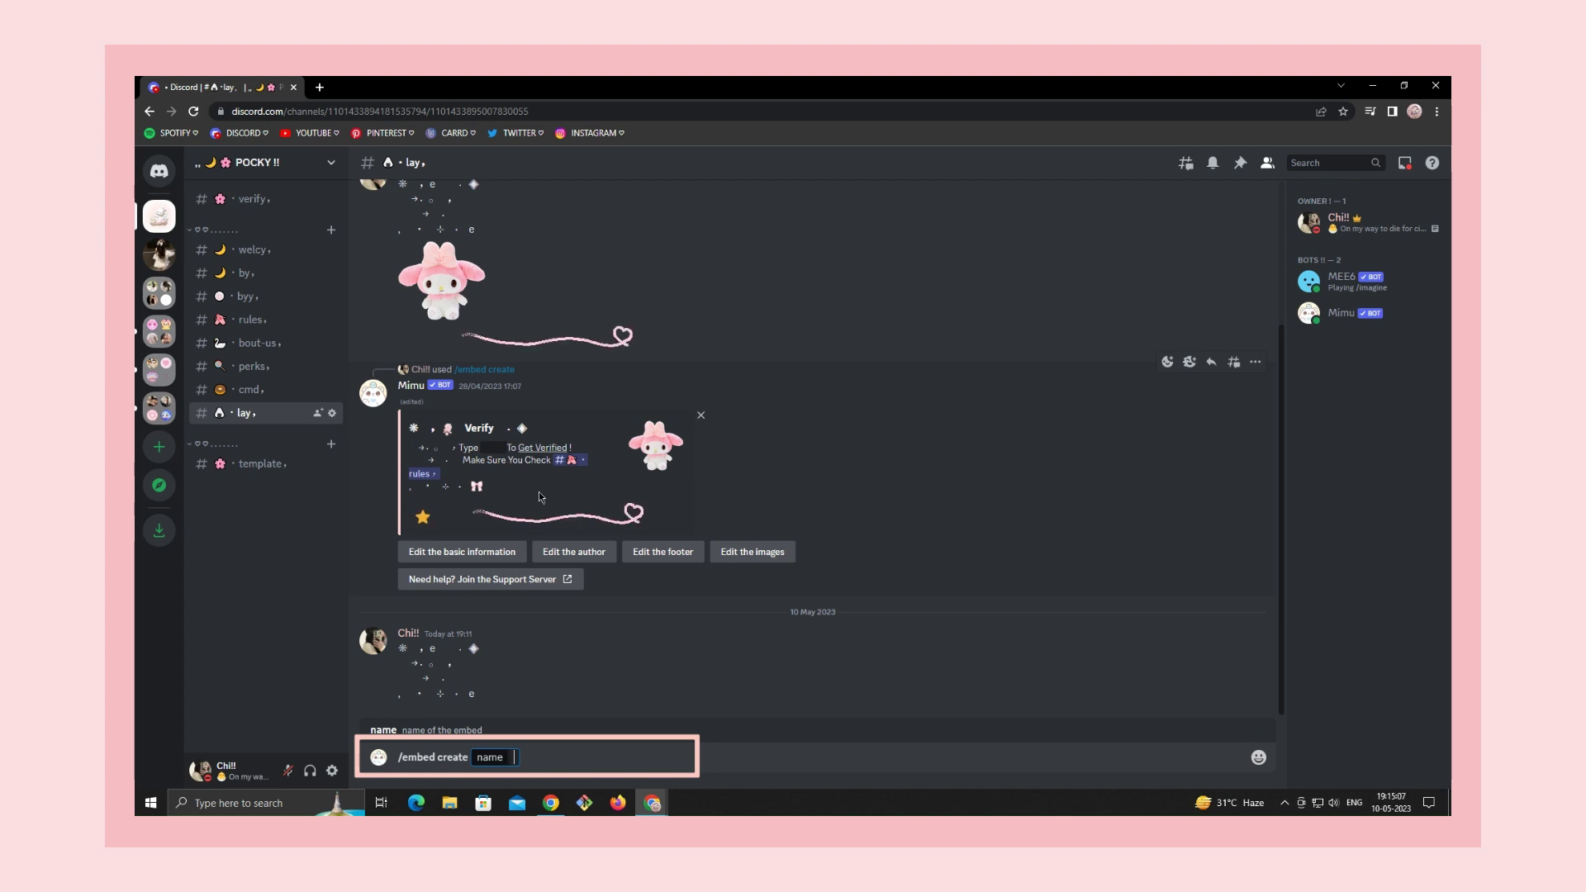
{"action": "type", "text": "leave"}
{"action": "key", "text": "Return"}
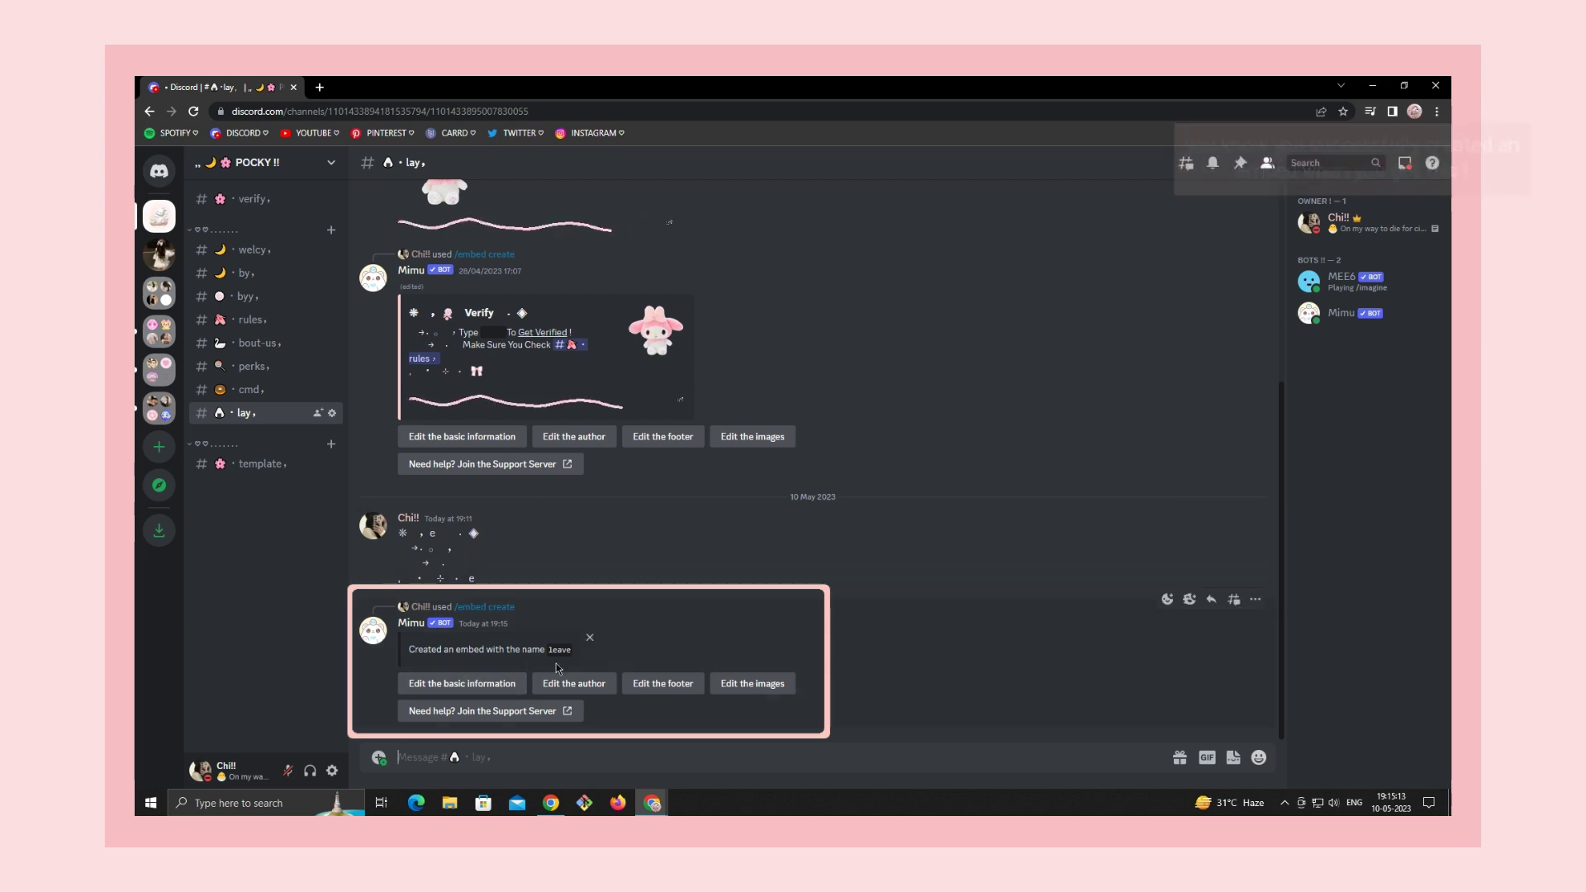
Set the leave embed's author text to {user_tag} | {user_avatar} and submit it
{"action": "left_click", "coordinate": [569, 684]}
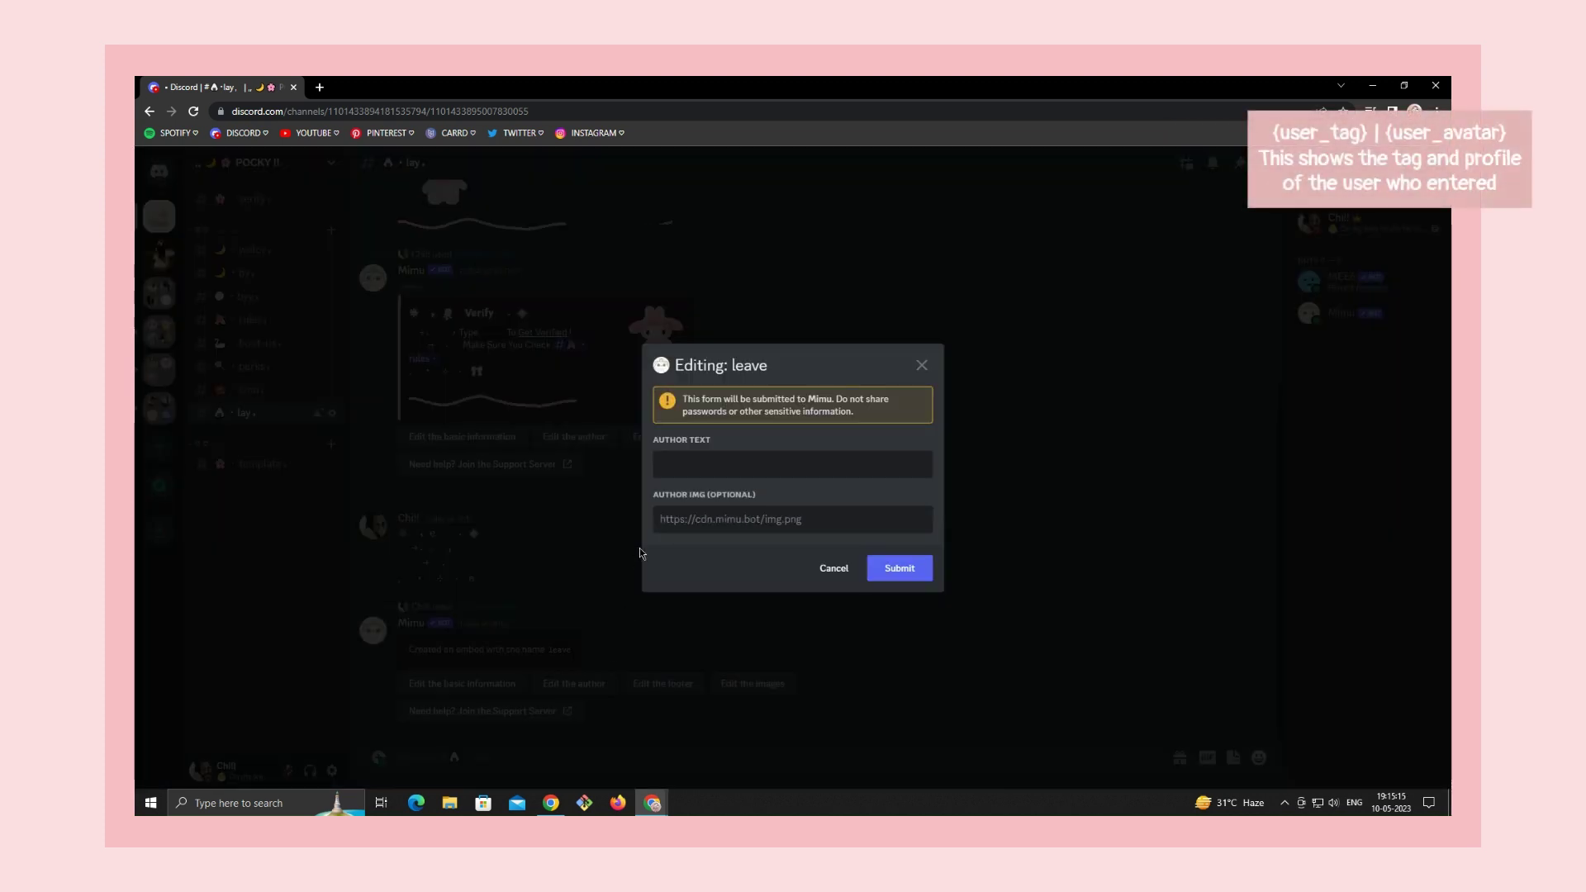
{"action": "left_click", "coordinate": [689, 470]}
{"action": "left_click", "coordinate": [763, 502]}
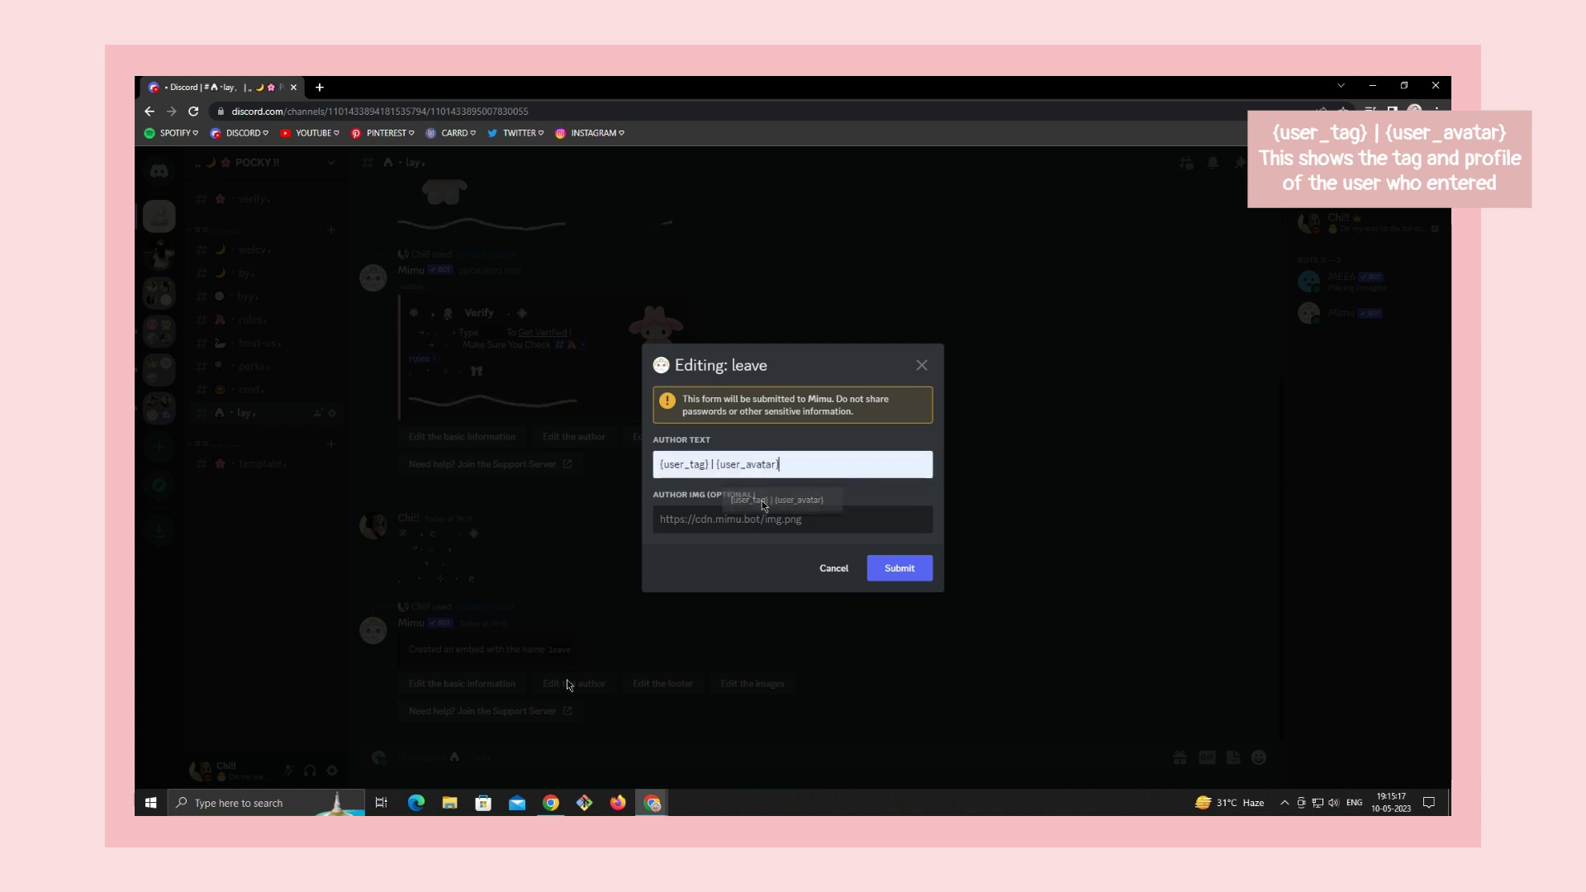
{"action": "left_click", "coordinate": [882, 570]}
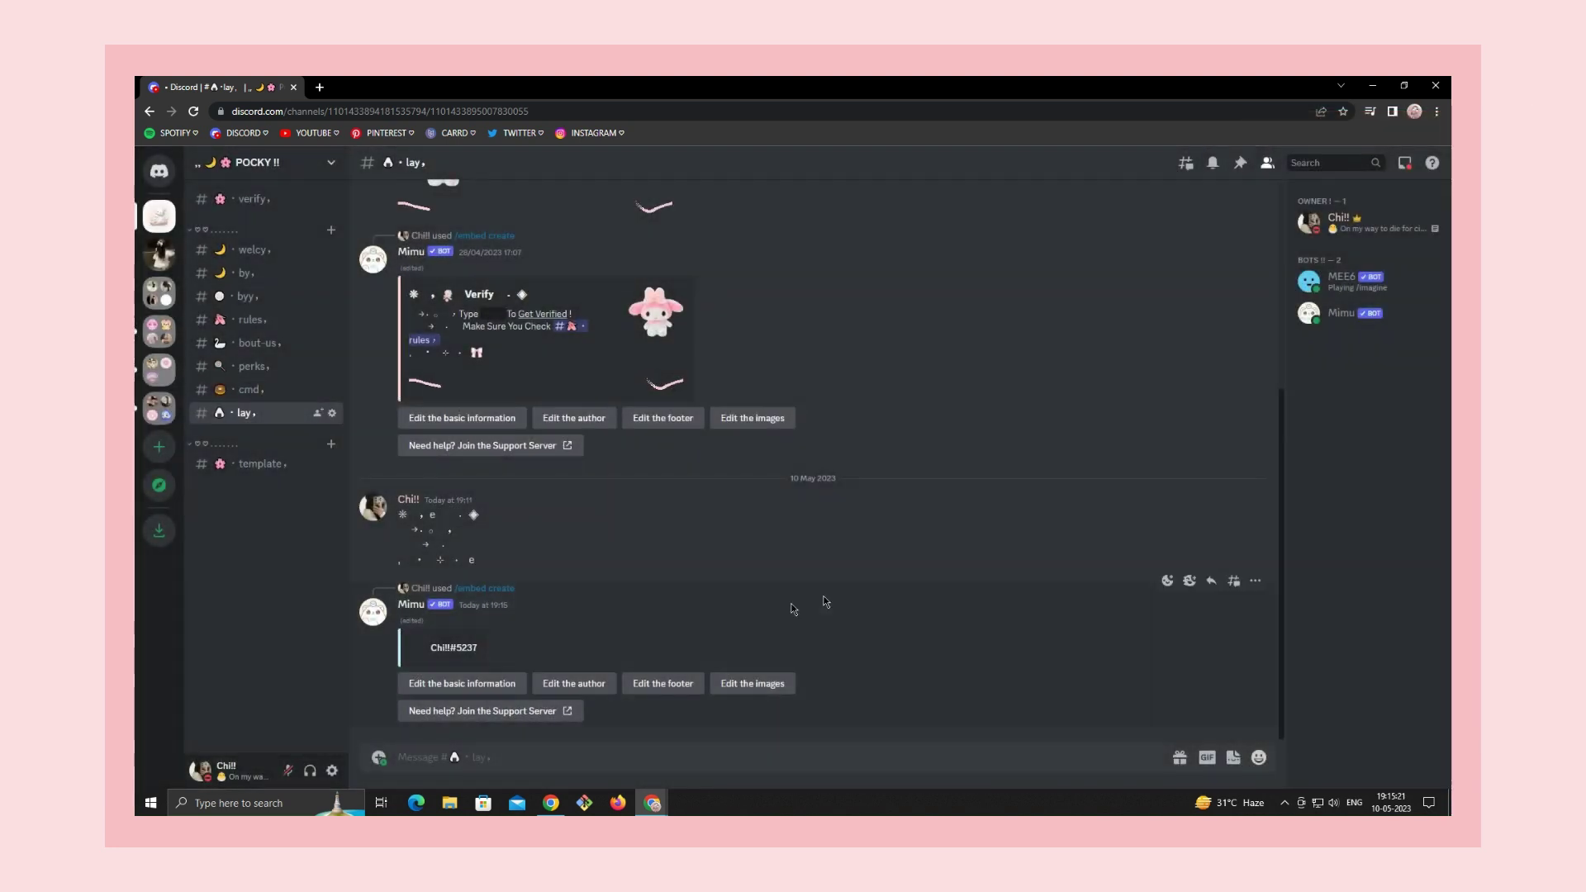
Give the leave embed a symbol-decorated "**good**bye" title and the hex colour #2b2d31, and submit the form
{"action": "left_click", "coordinate": [435, 682]}
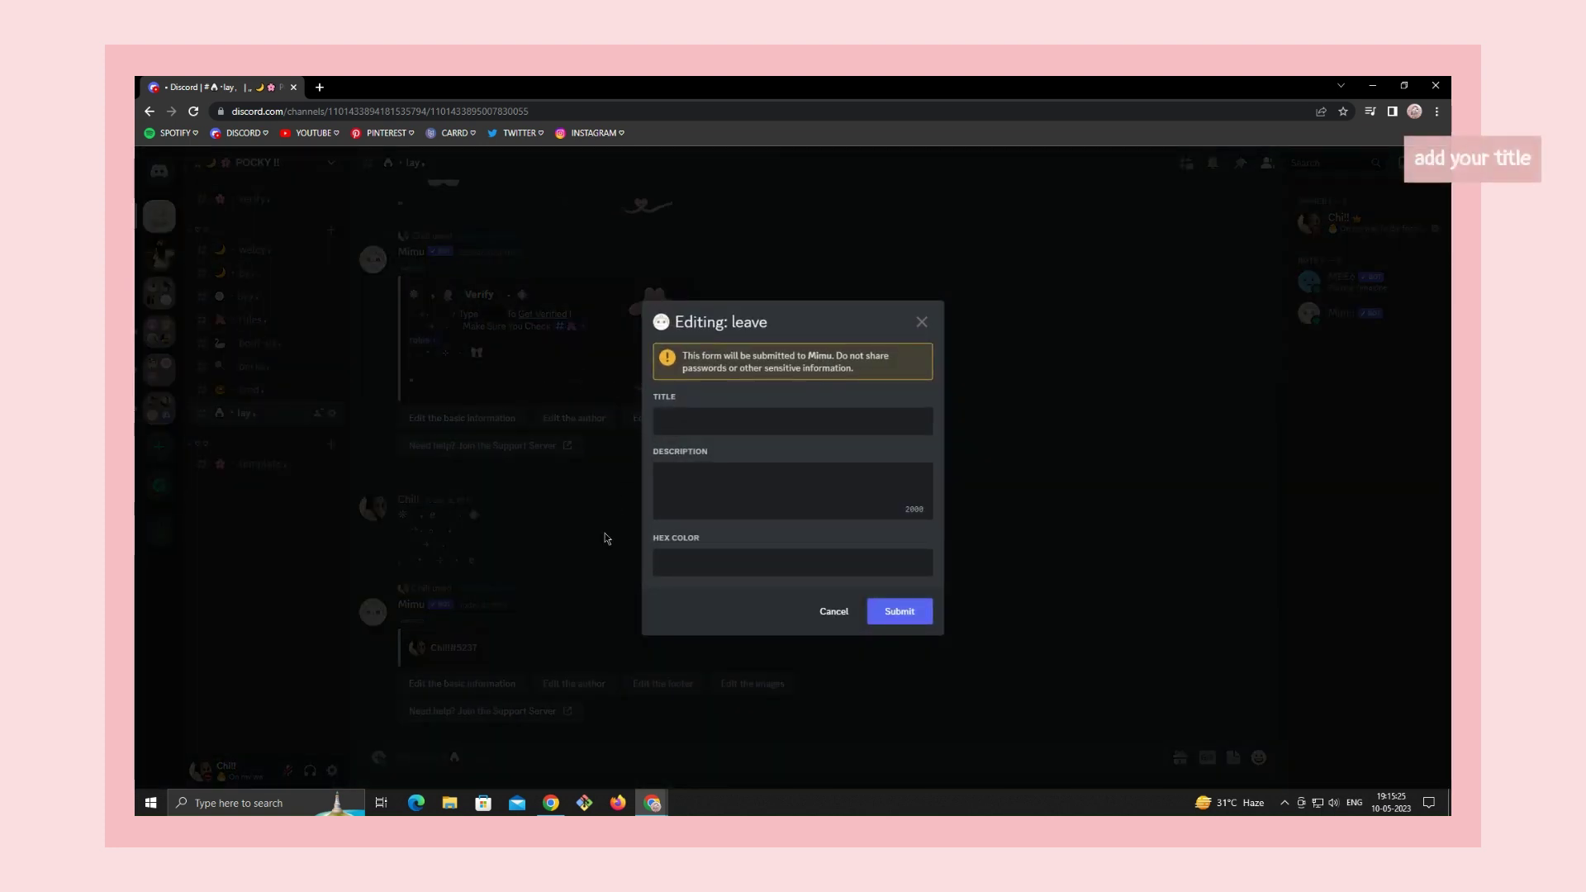
{"action": "left_click", "coordinate": [680, 421]}
{"action": "type", "text": "✸ : ᵔ.ᵔ . ✧. ◖**good**bye◗. ꒰:"}
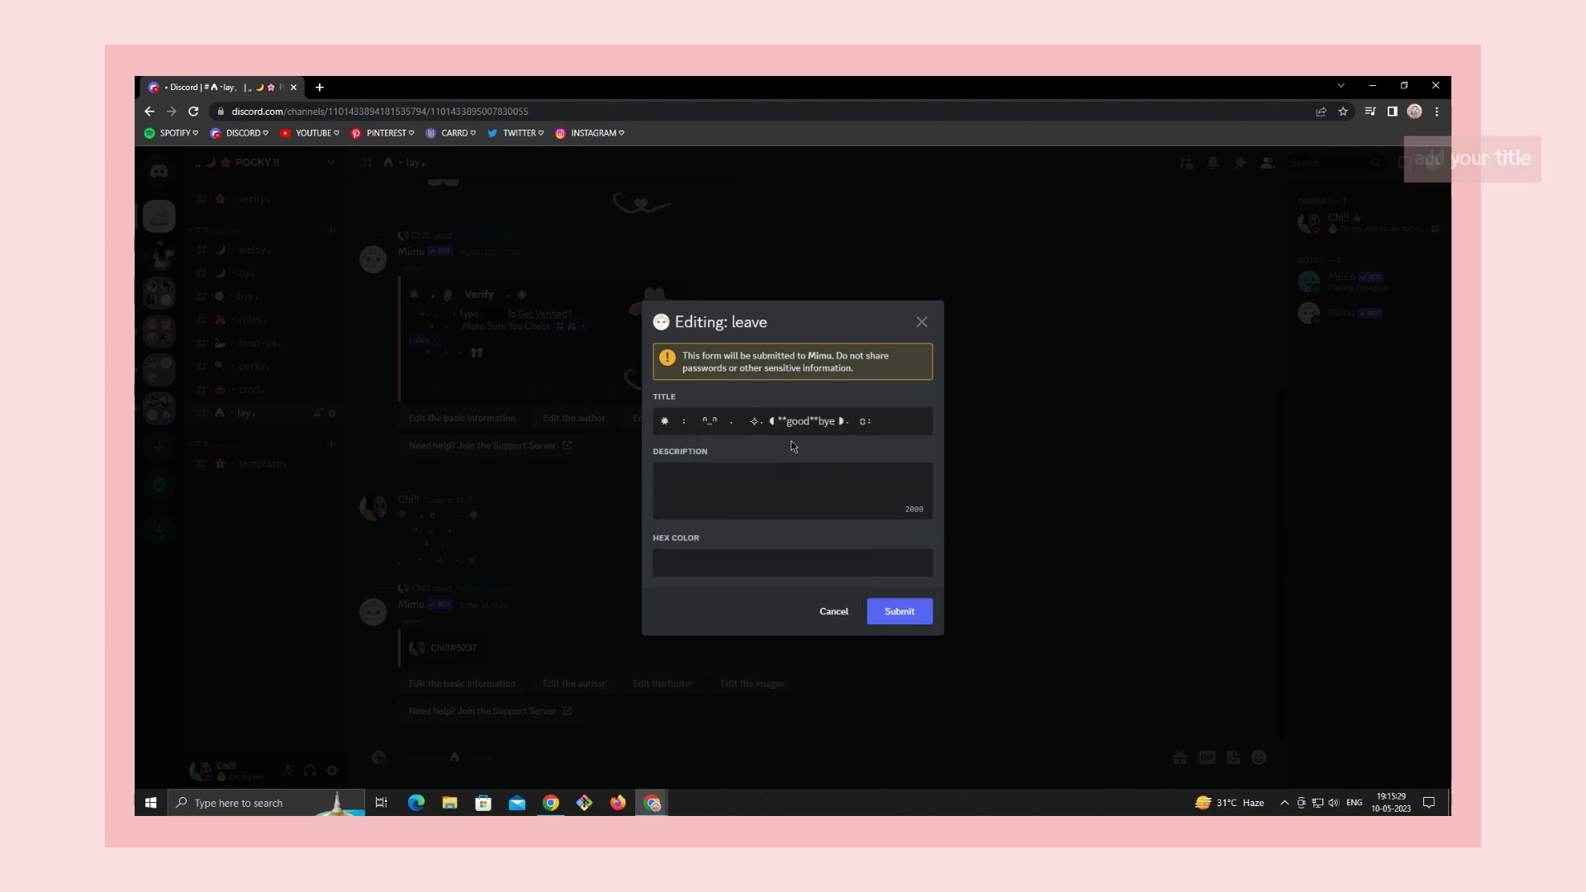
{"action": "left_click", "coordinate": [762, 565]}
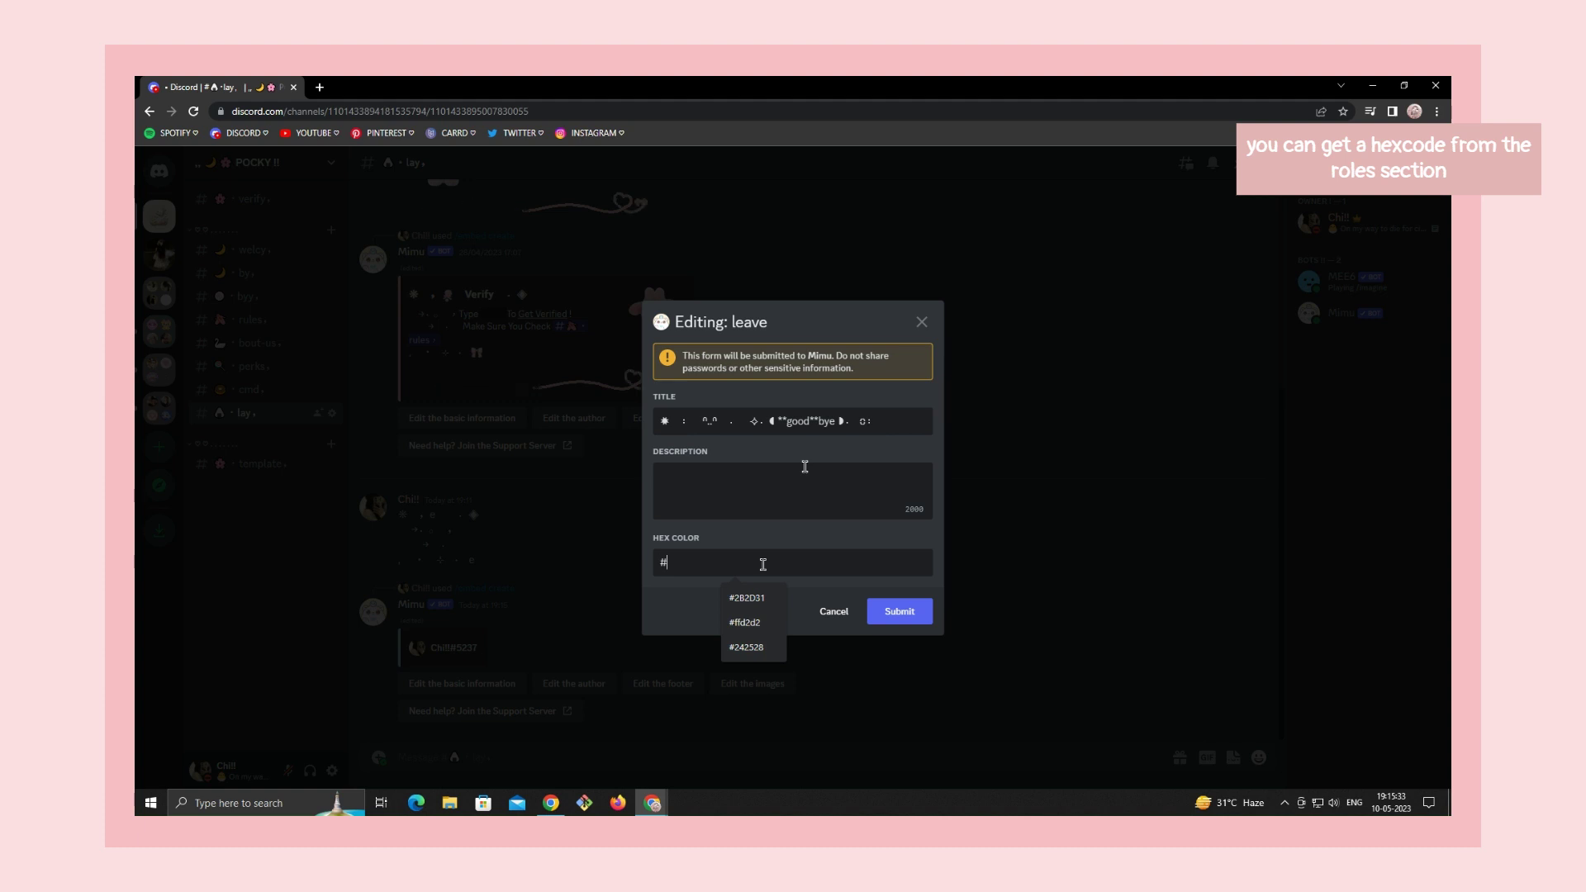
{"action": "type", "text": "2b"}
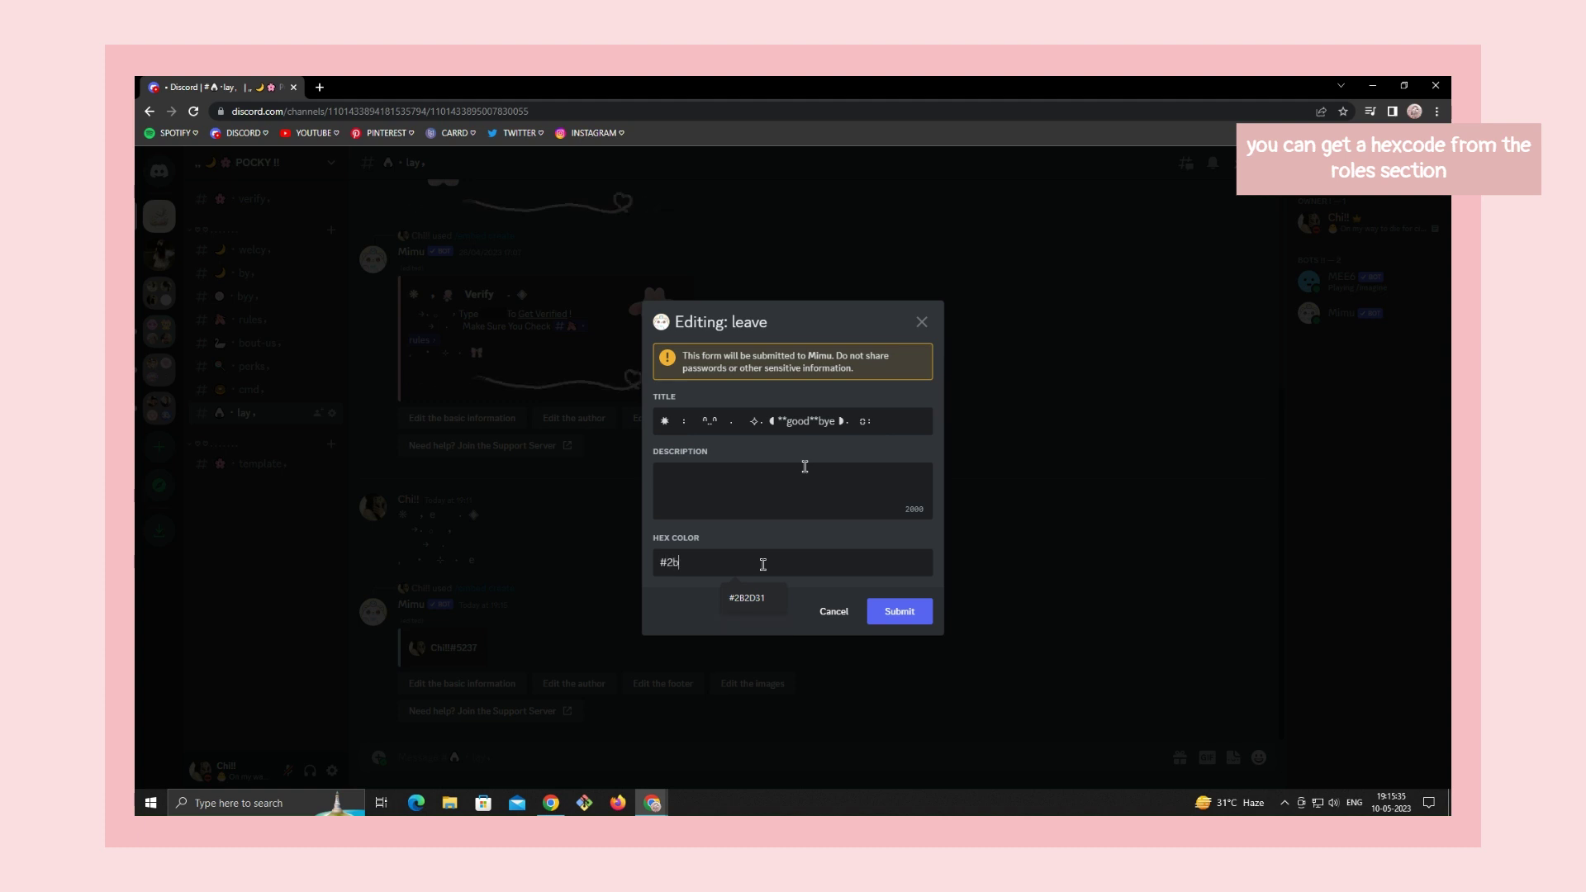
{"action": "type", "text": "2d31"}
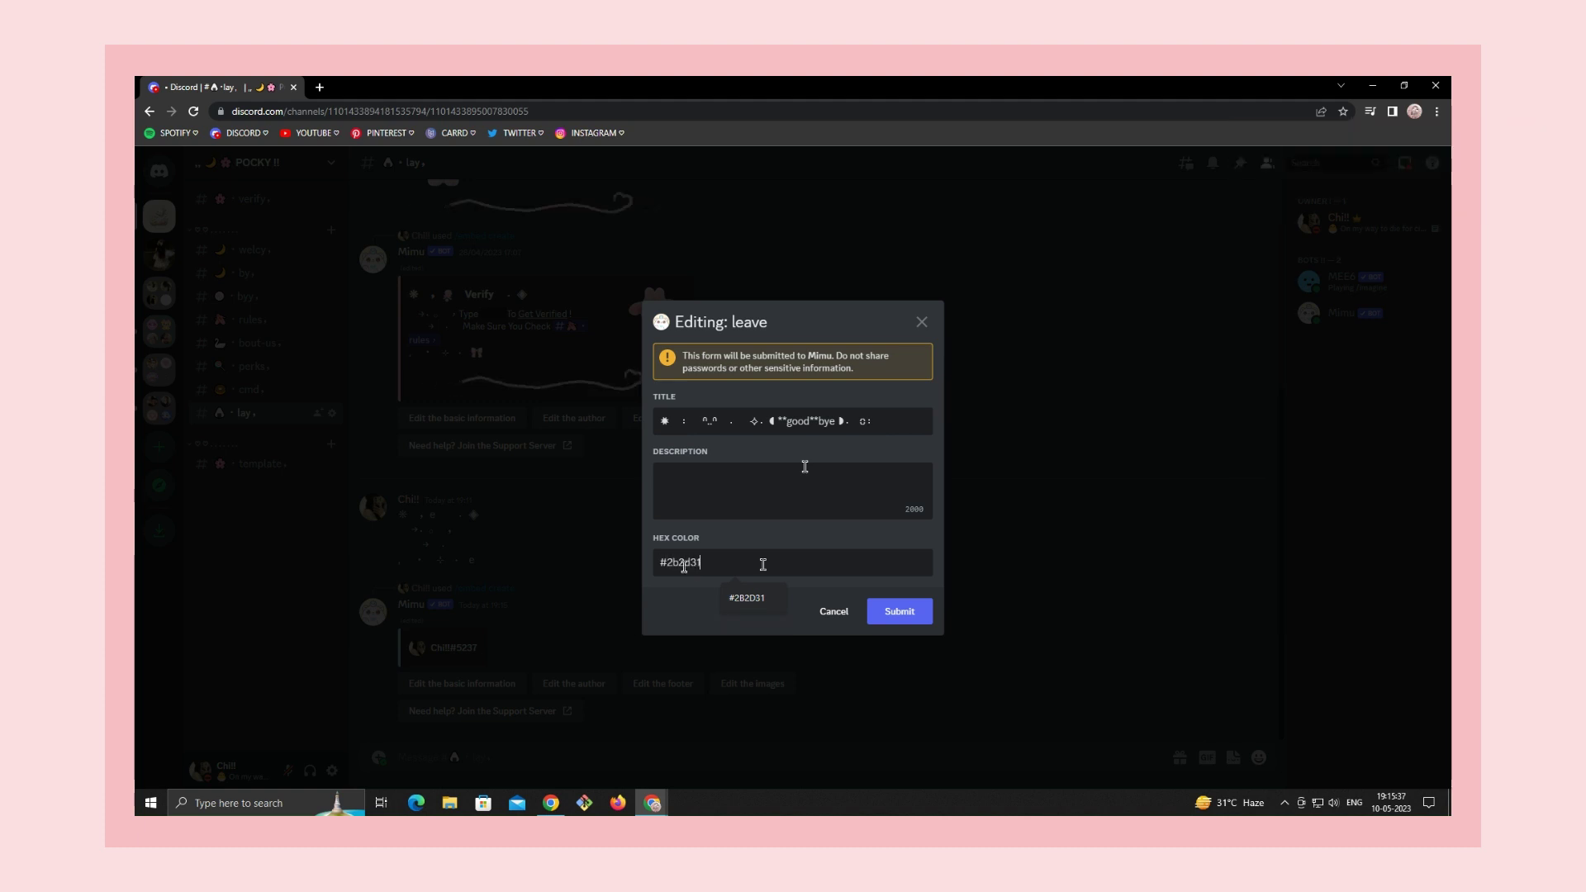
{"action": "left_click", "coordinate": [891, 610]}
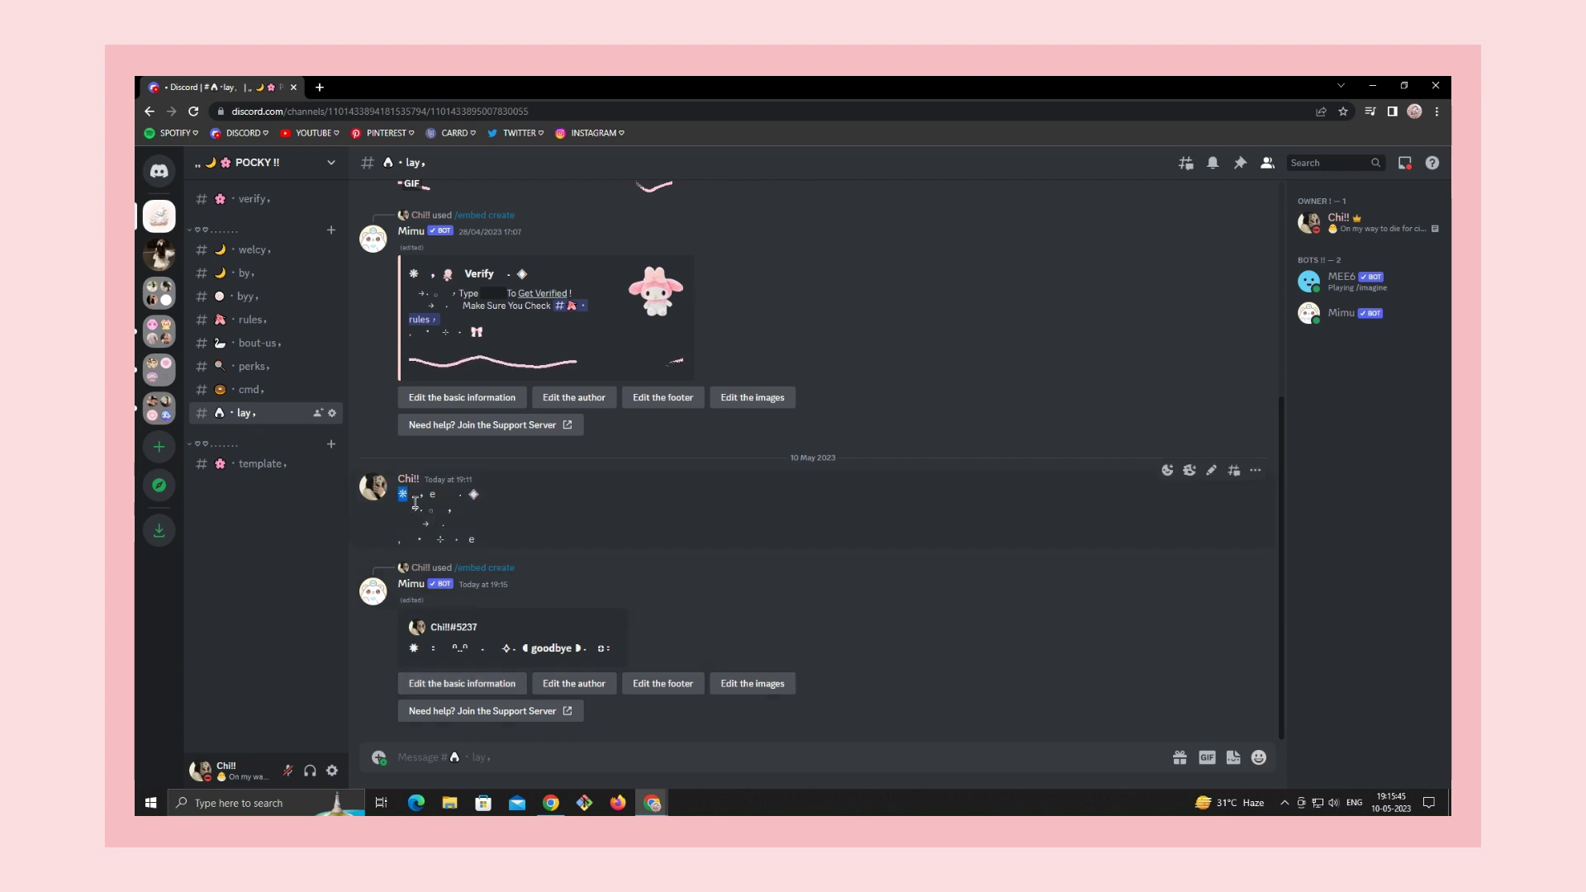
{"action": "left_click_drag", "start_coordinate": [416, 501], "coordinate": [467, 544]}
{"action": "right_click", "coordinate": [471, 548]}
{"action": "mouse_move", "coordinate": [468, 523]}
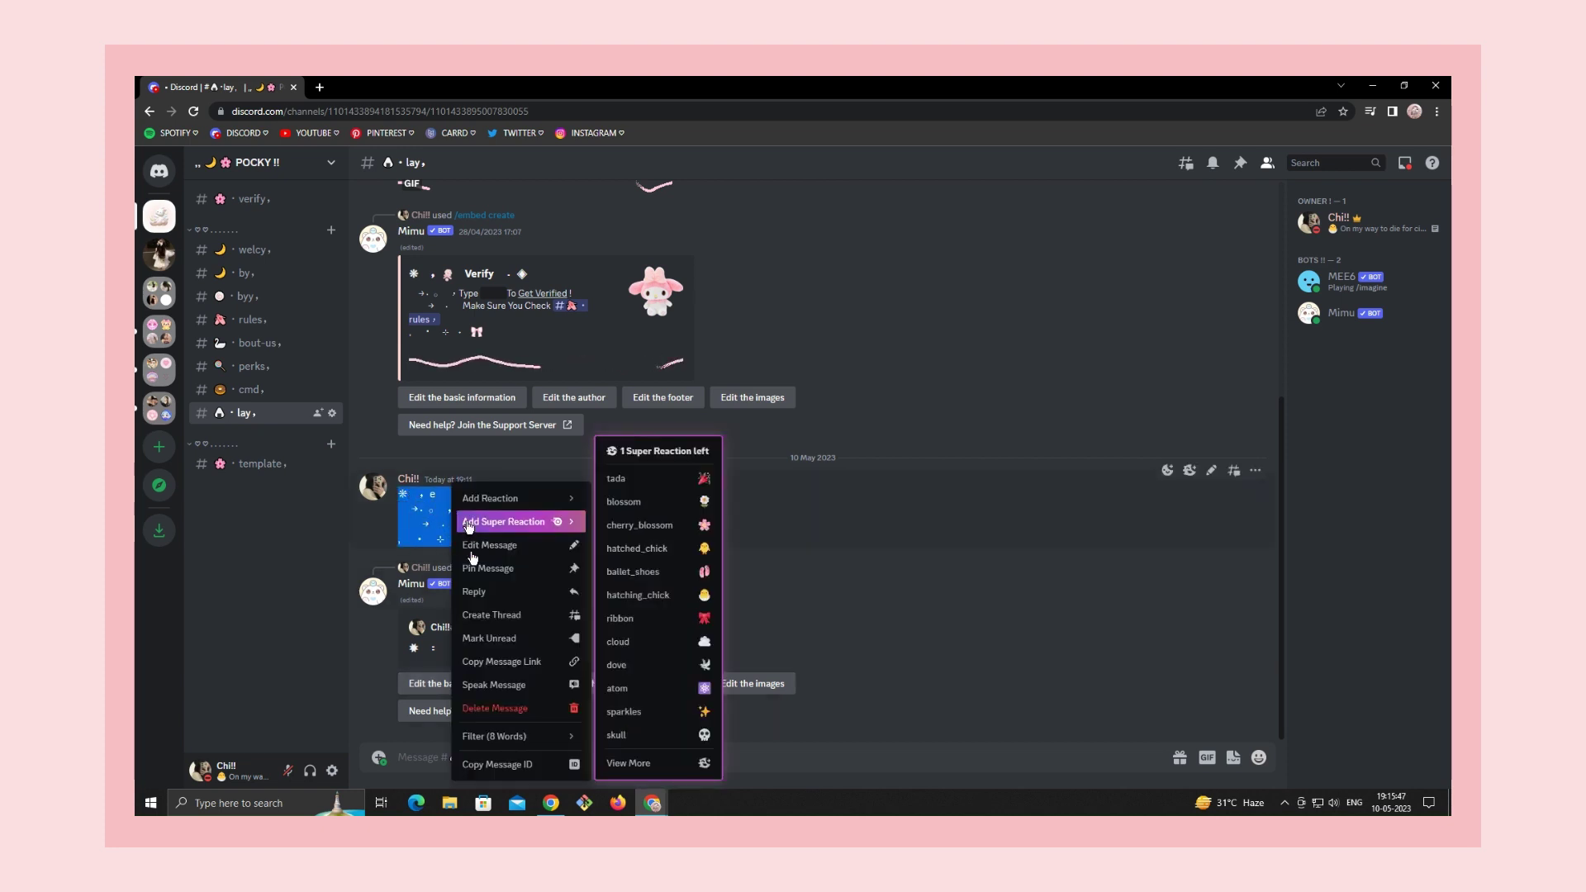
{"action": "left_click", "coordinate": [739, 549]}
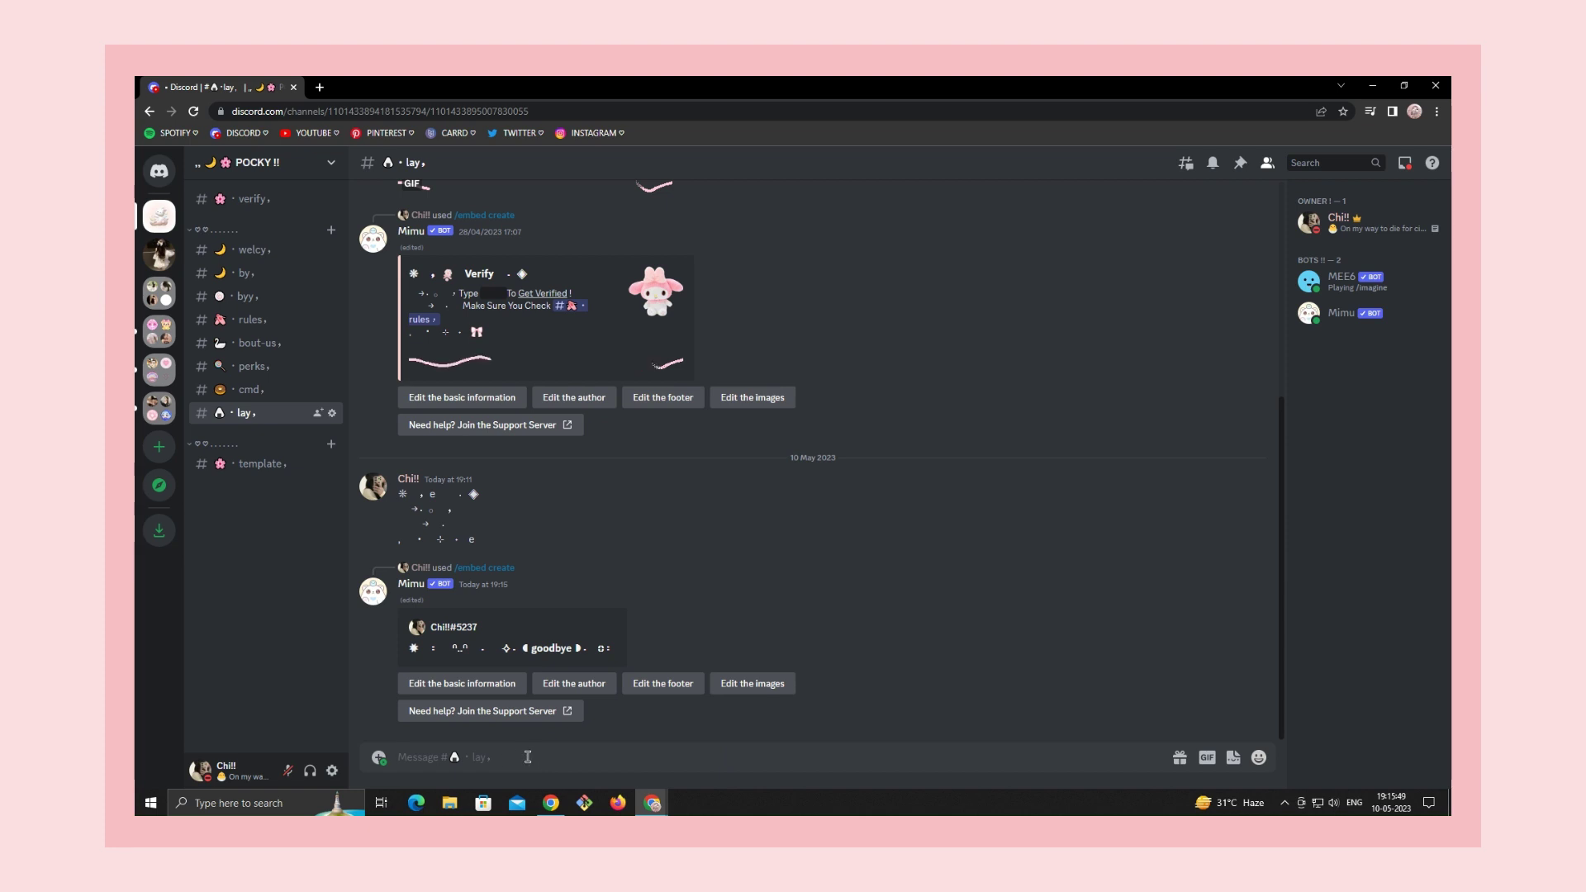
Post the server's ribbon emoji 6_ in the lay channel, escaped with a backslash, to get its raw code
{"action": "left_click", "coordinate": [1258, 757]}
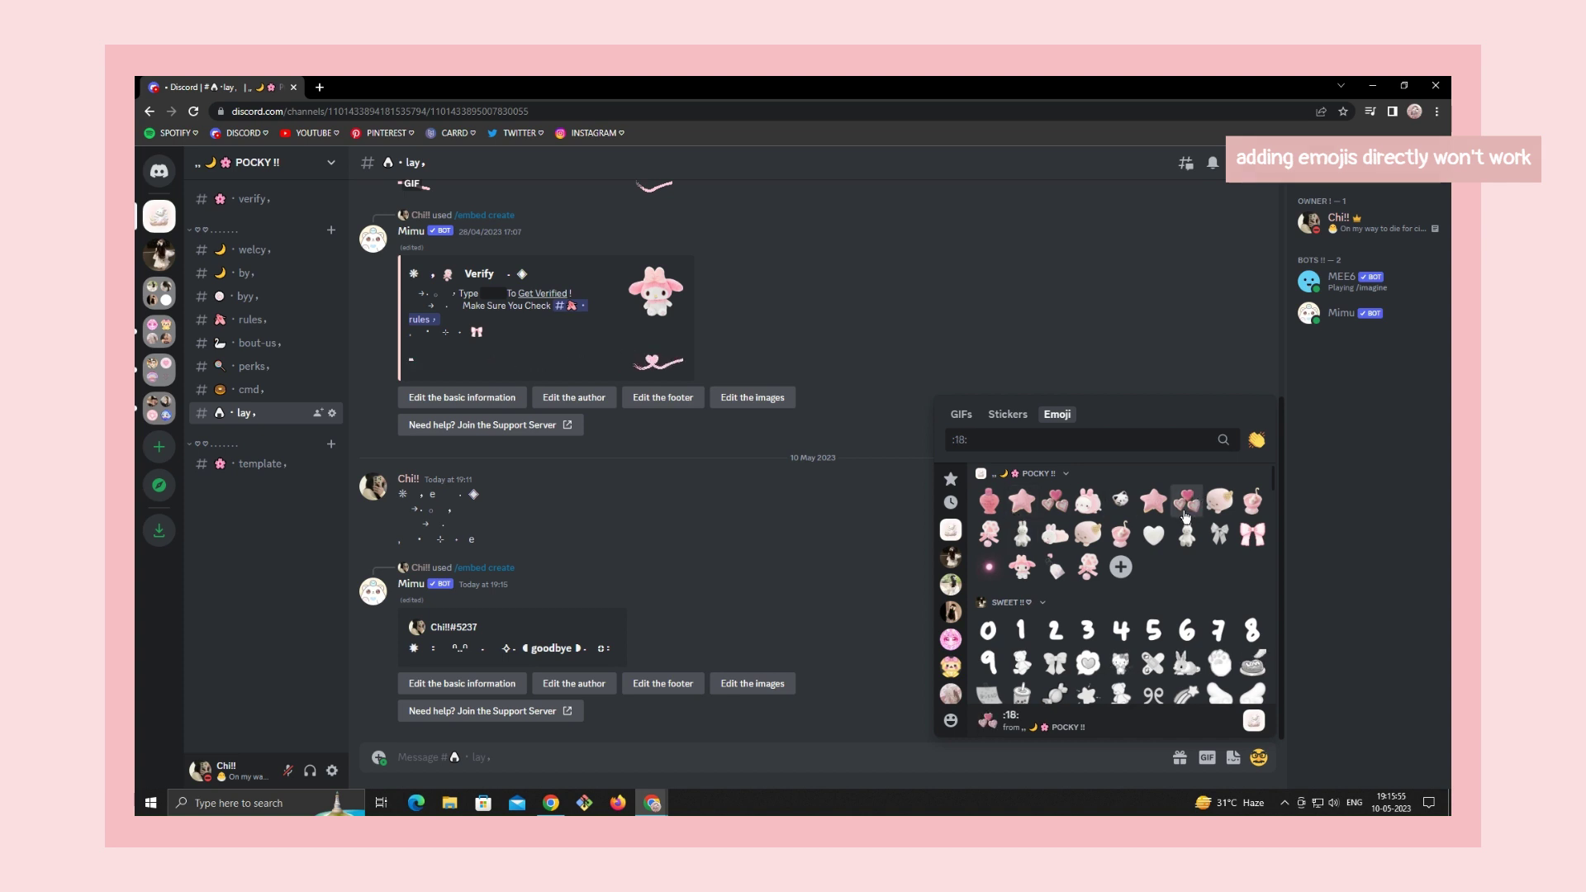
{"action": "left_click", "coordinate": [1220, 534]}
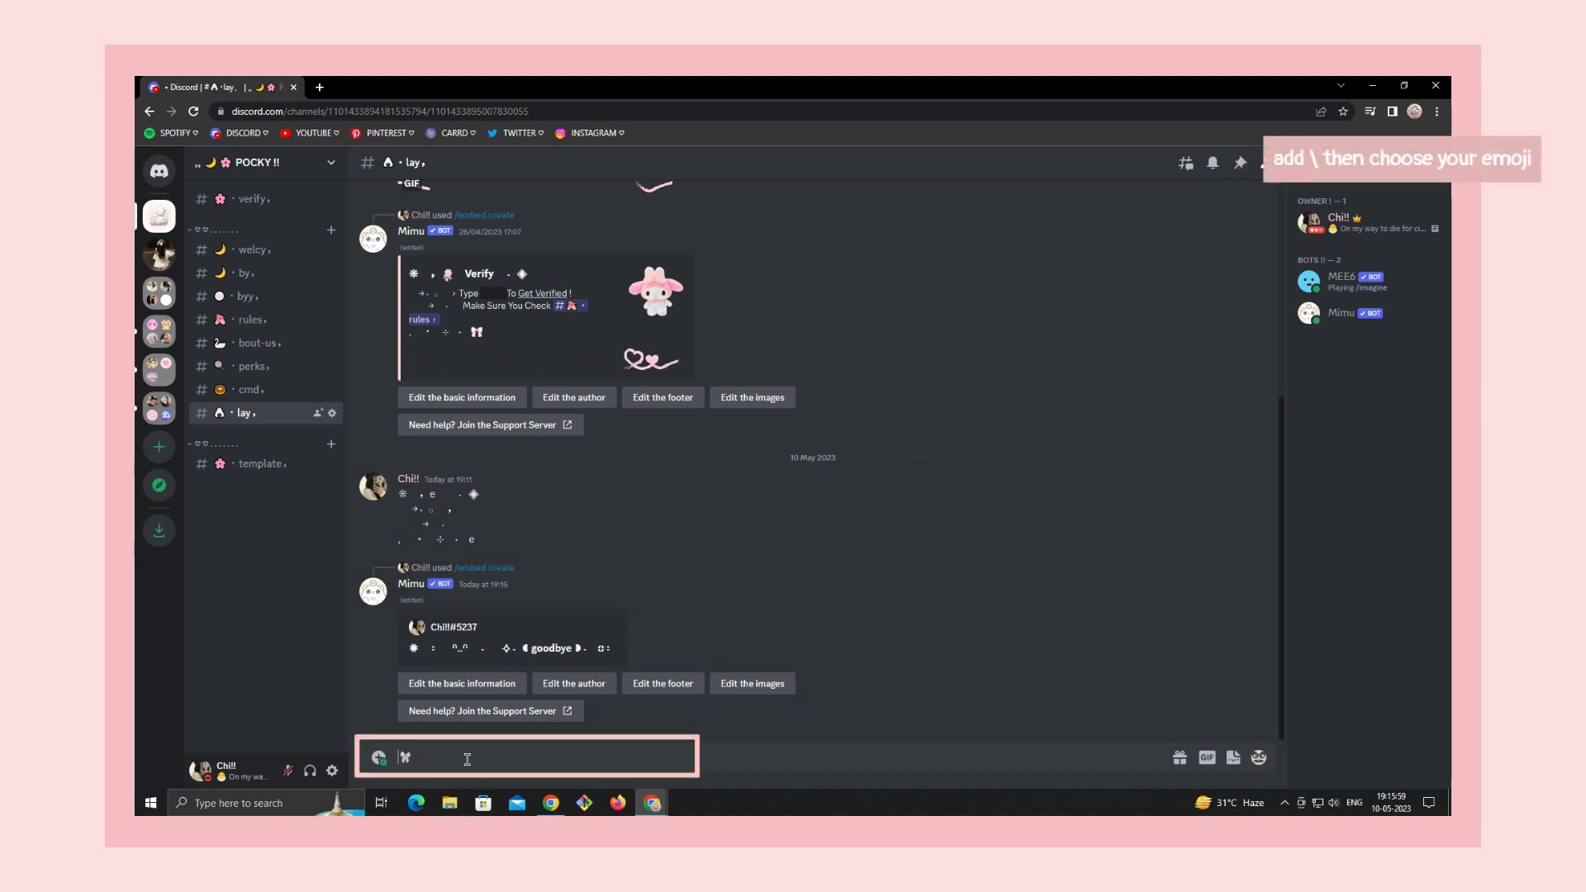
{"action": "type", "text": "\\6_"}
{"action": "key", "text": "Return"}
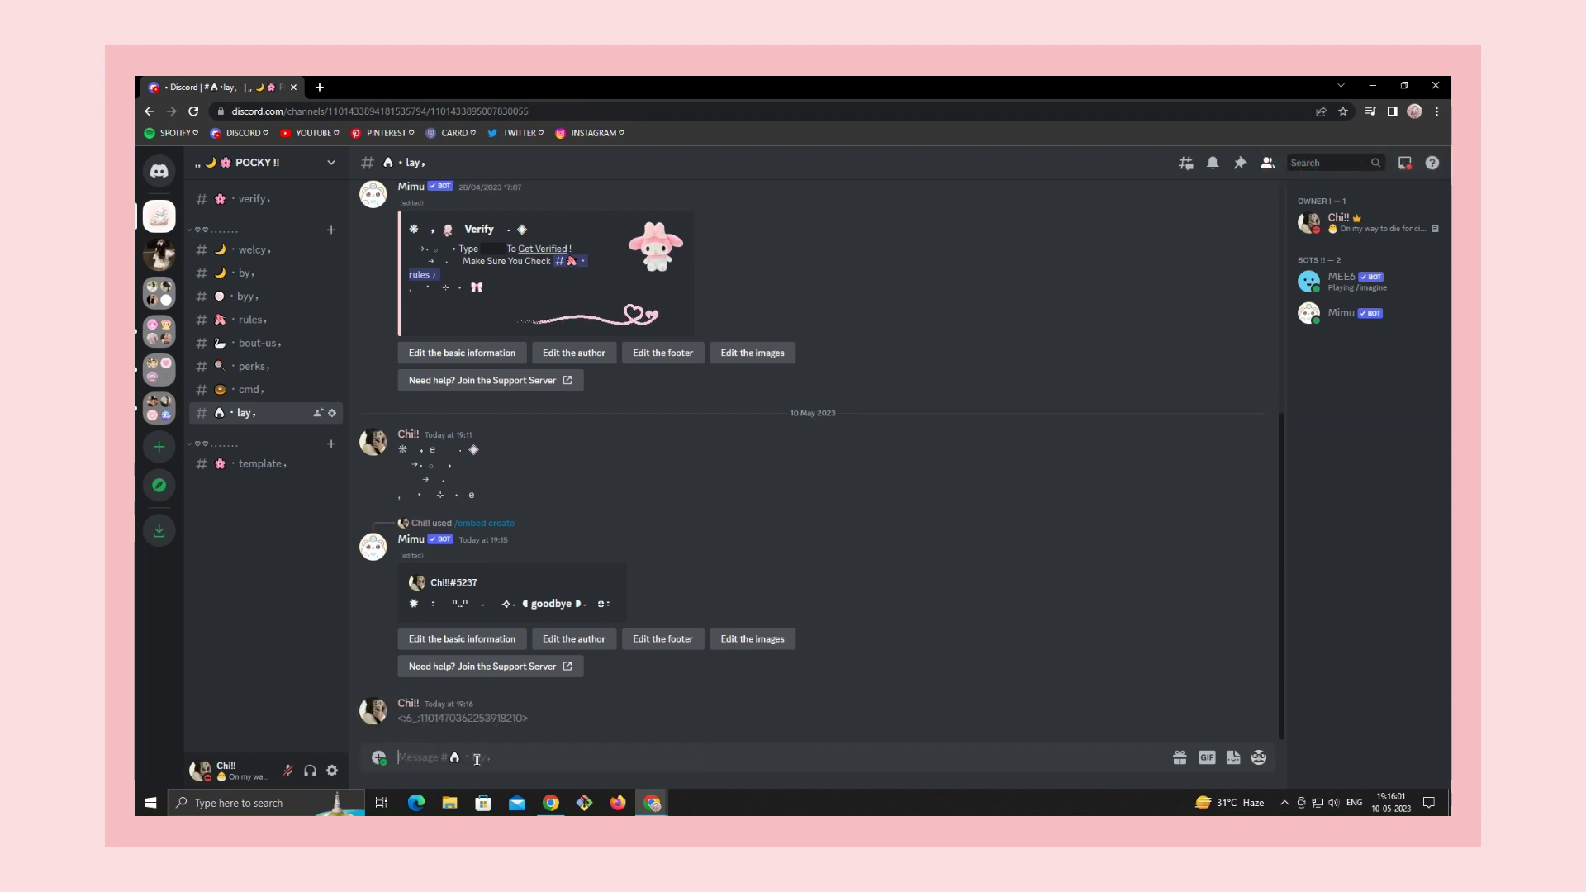
Copy the full emoji code from the posted message and clear the selection
{"action": "left_click_drag", "start_coordinate": [530, 719], "coordinate": [395, 726]}
{"action": "right_click", "coordinate": [395, 726]}
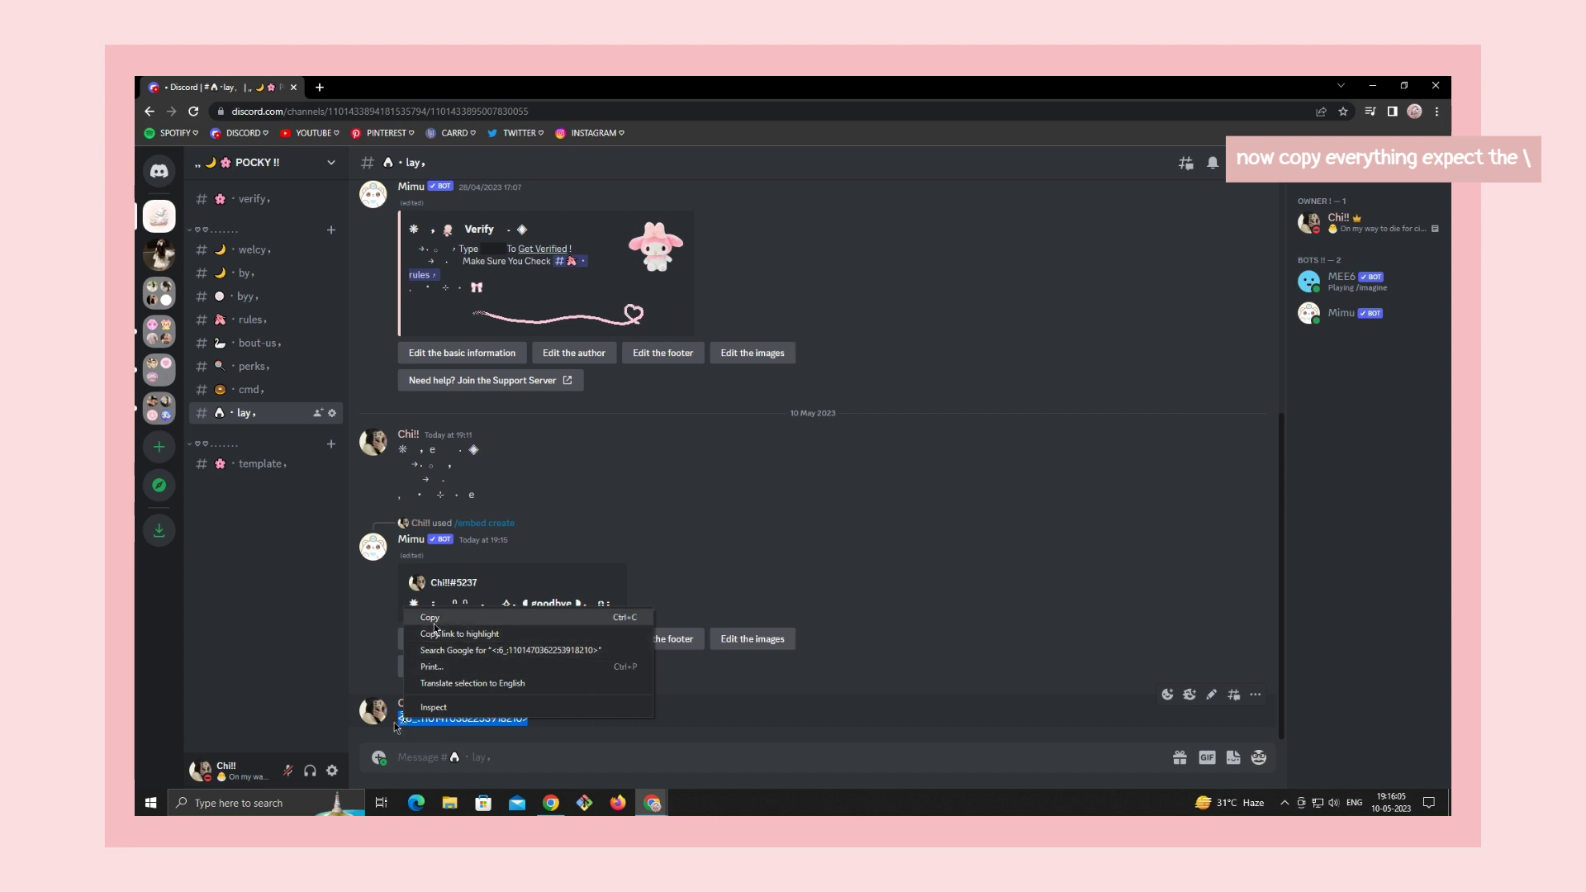
{"action": "left_click", "coordinate": [430, 574]}
{"action": "left_click", "coordinate": [501, 504]}
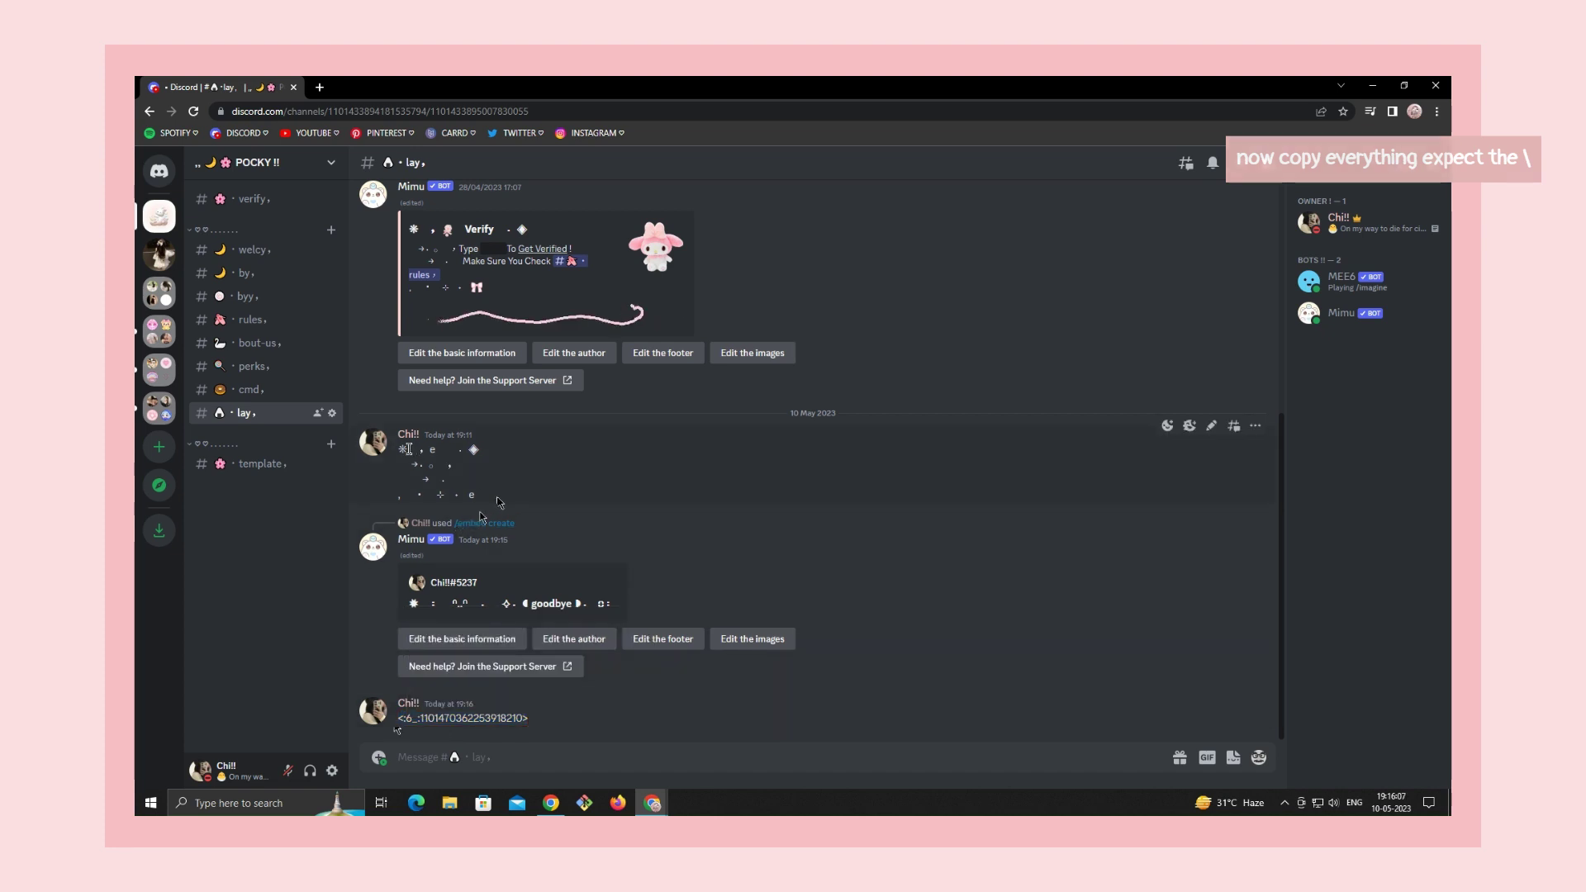
Copy the first symbol line of the 10 May template message and paste it into the leave embed's description
{"action": "left_click_drag", "start_coordinate": [447, 450], "coordinate": [483, 450]}
{"action": "right_click", "coordinate": [486, 450]}
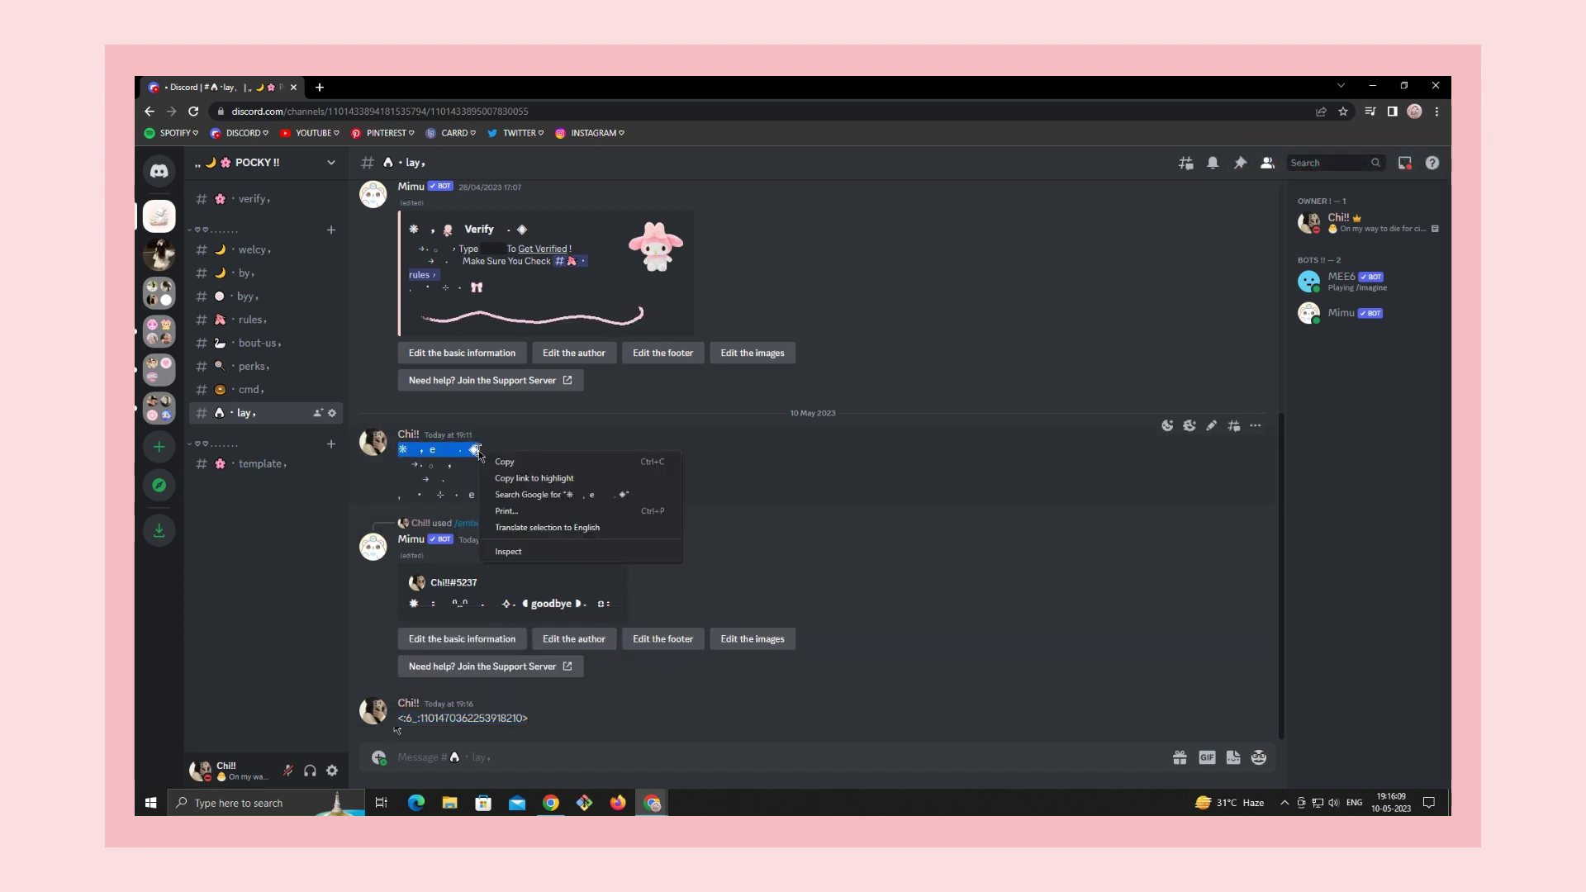
{"action": "left_click", "coordinate": [490, 464]}
{"action": "left_click", "coordinate": [504, 639]}
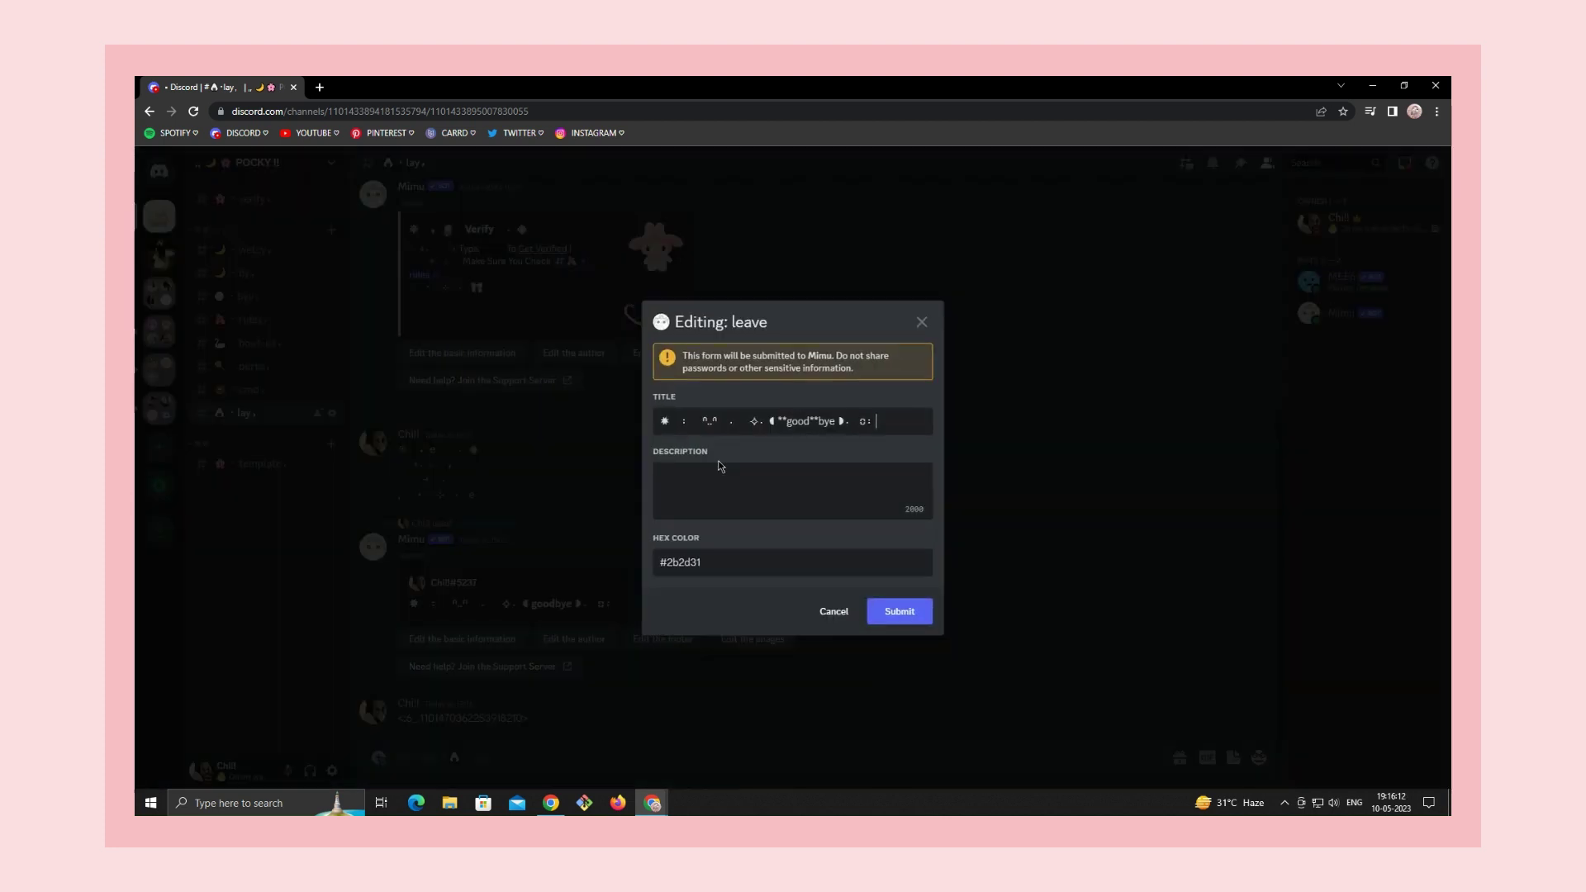
{"action": "right_click", "coordinate": [711, 491]}
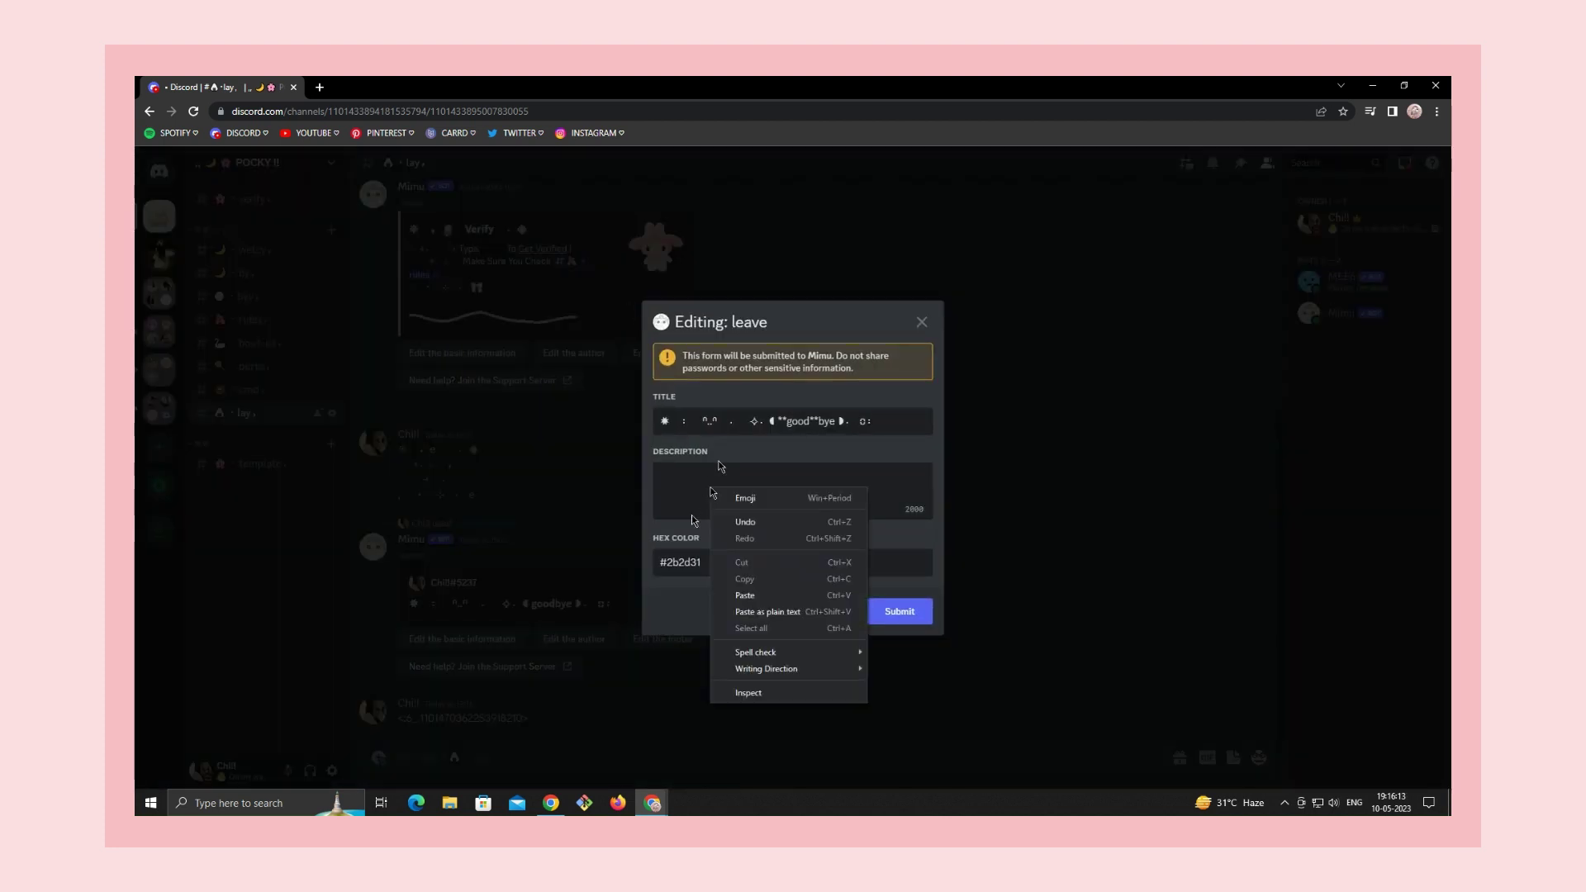
{"action": "left_click", "coordinate": [687, 485]}
{"action": "right_click", "coordinate": [727, 474]}
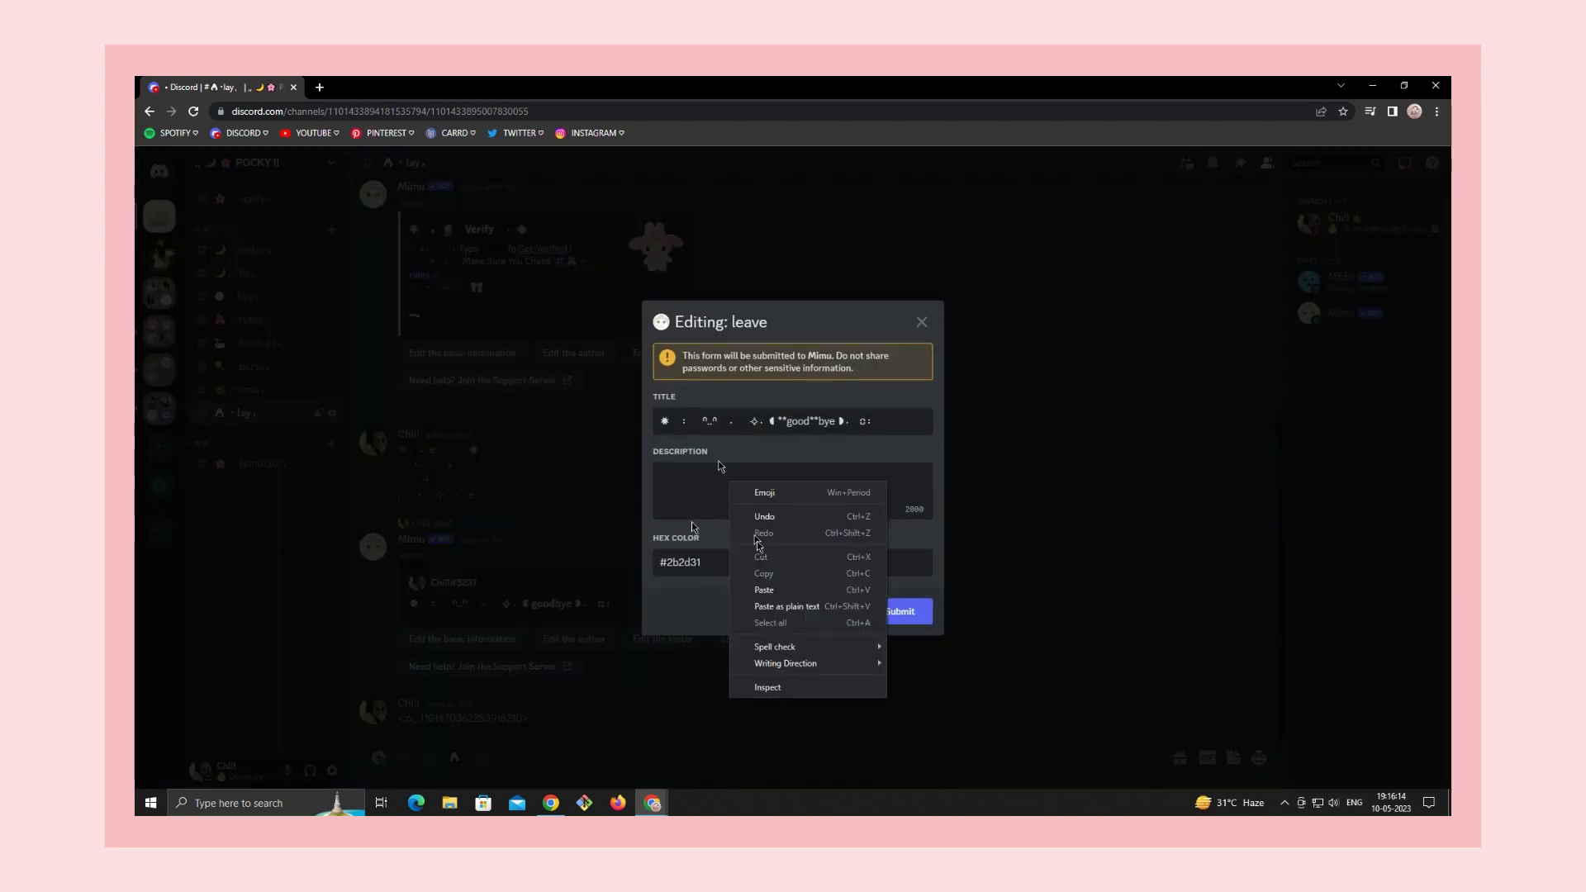
{"action": "left_click", "coordinate": [780, 595]}
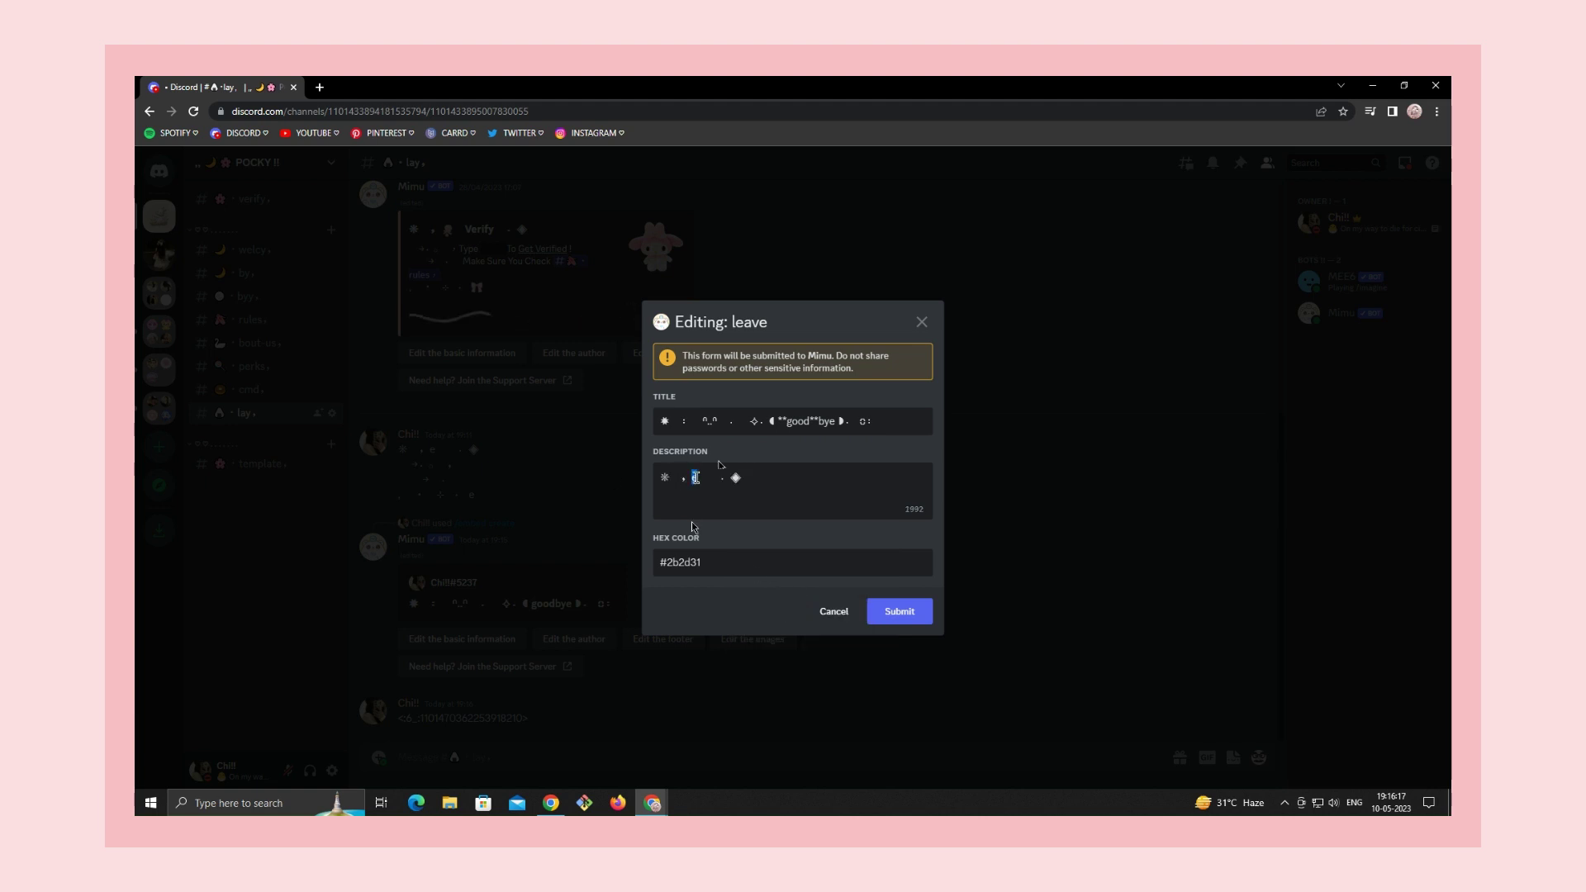
{"action": "key", "text": "super+v"}
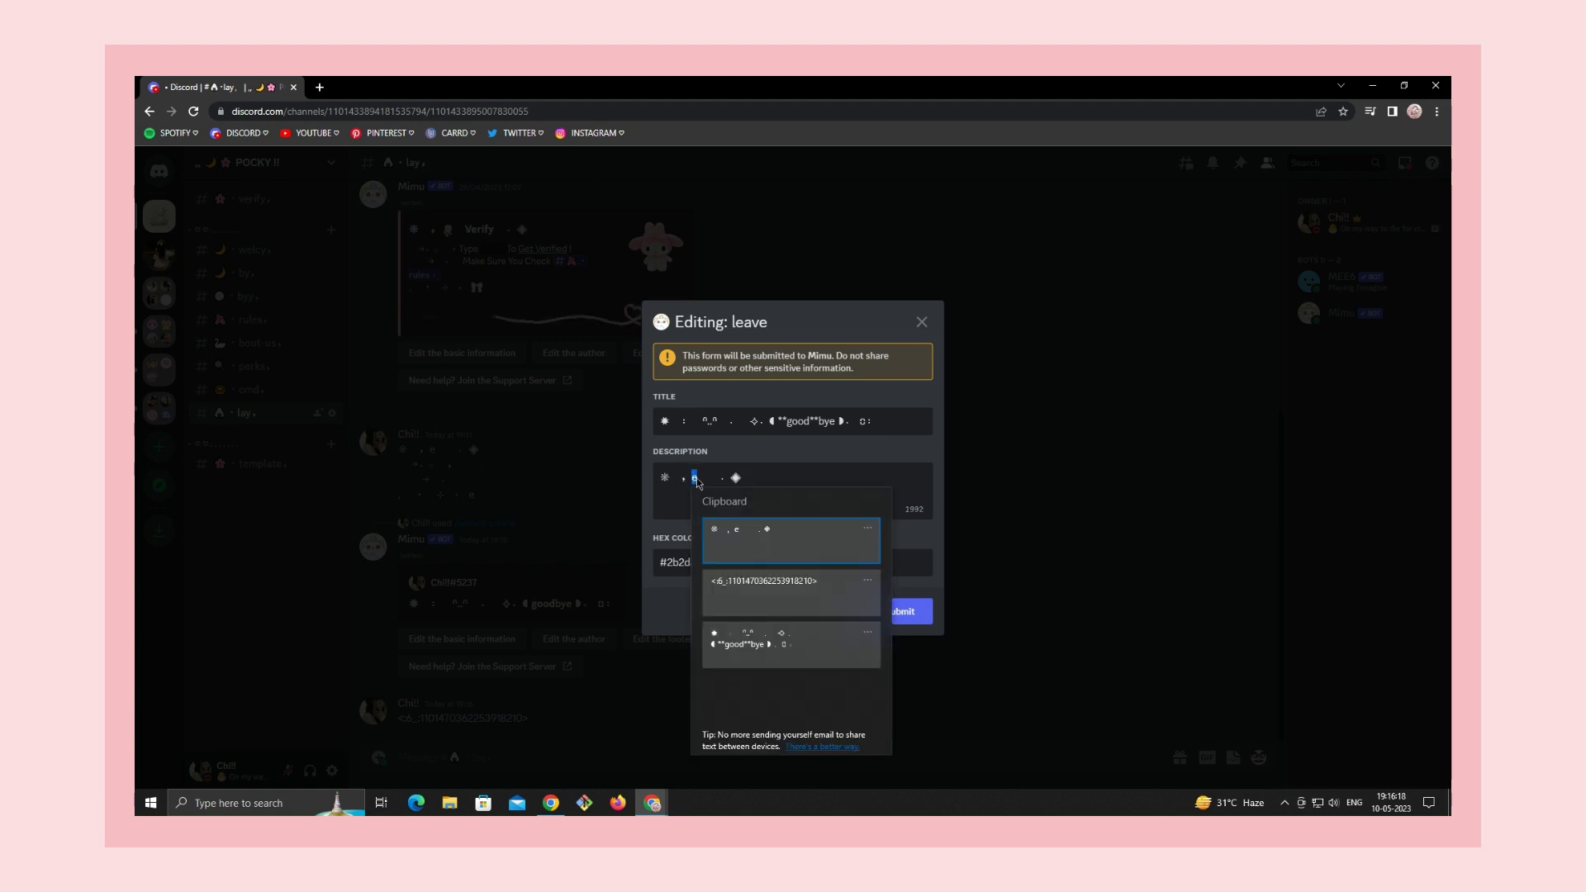
{"action": "left_click", "coordinate": [744, 595]}
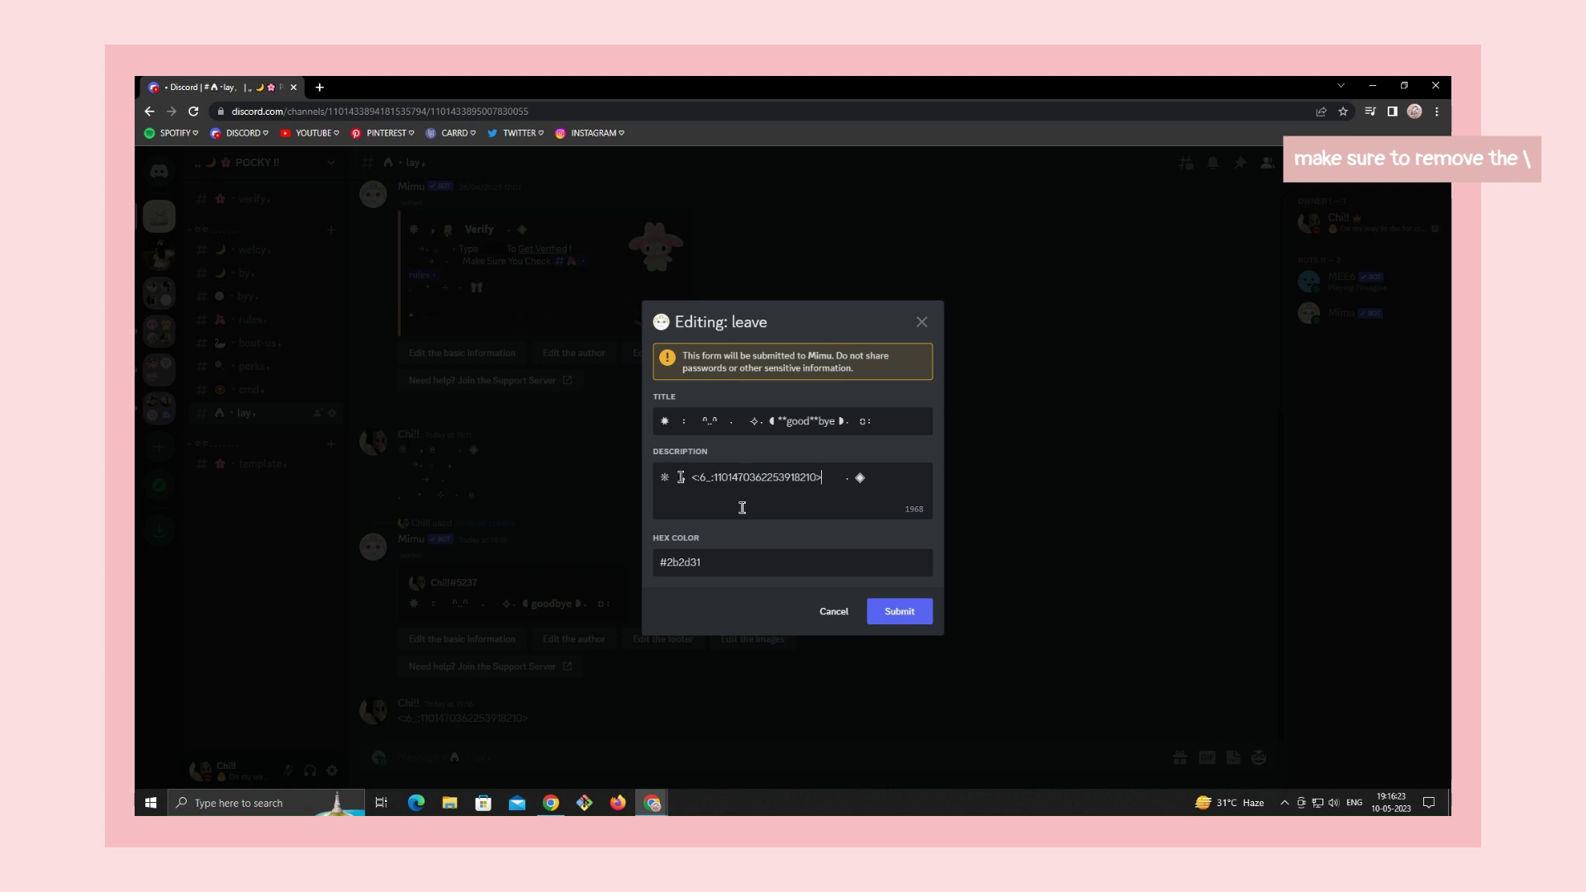
{"action": "left_click", "coordinate": [898, 613]}
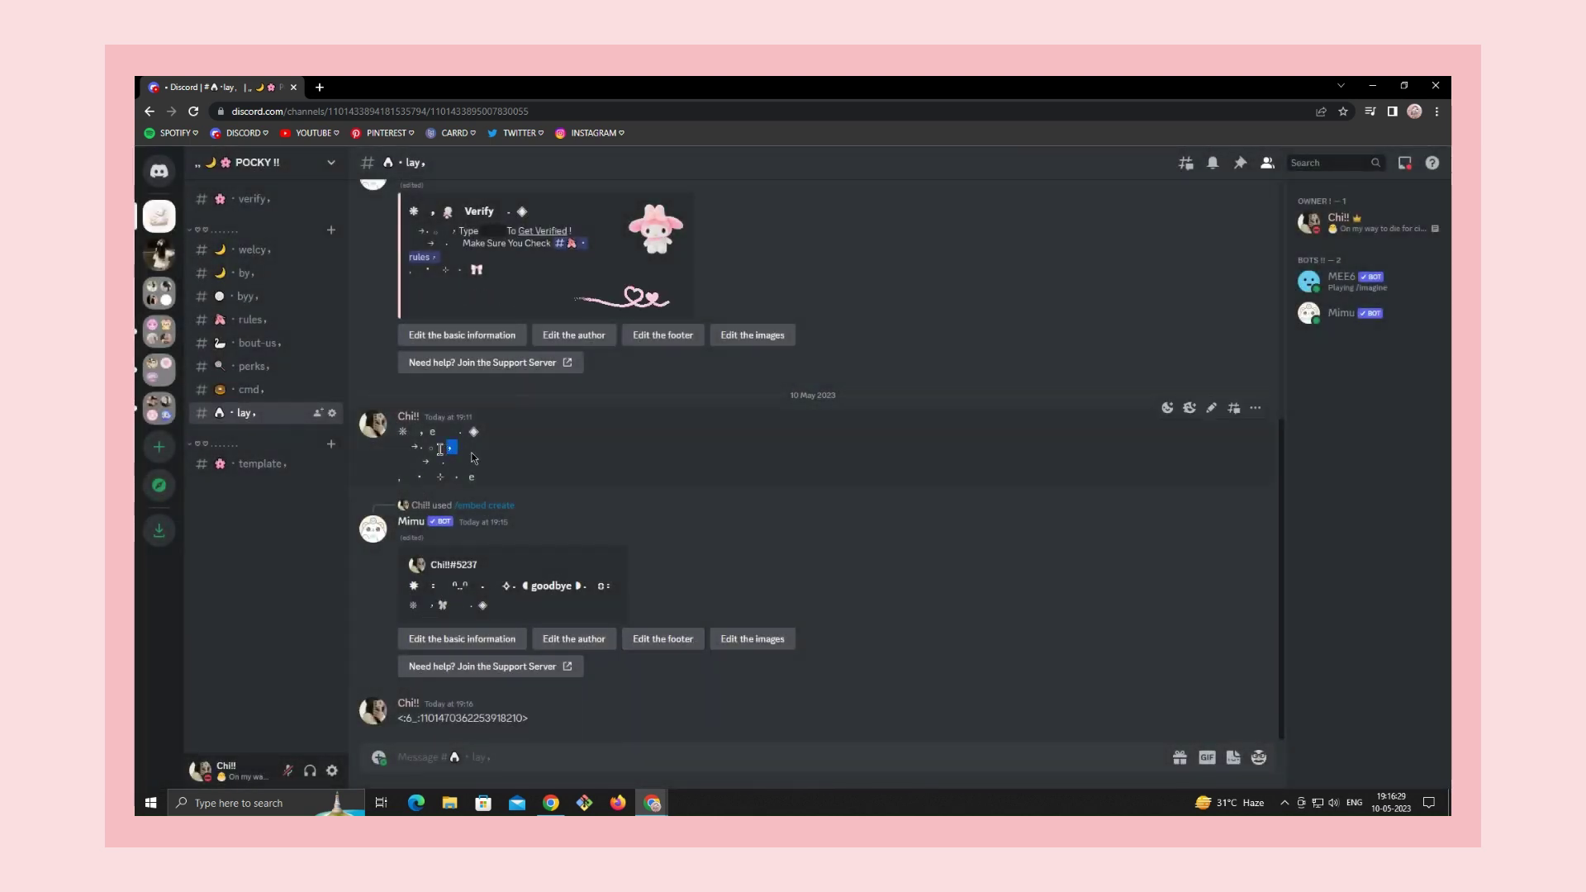
Add the template's second symbol line to the description with the text "Aww! Looks Like Someone Is Leaving !" and submit it
{"action": "right_click", "coordinate": [403, 451]}
{"action": "left_click", "coordinate": [438, 463]}
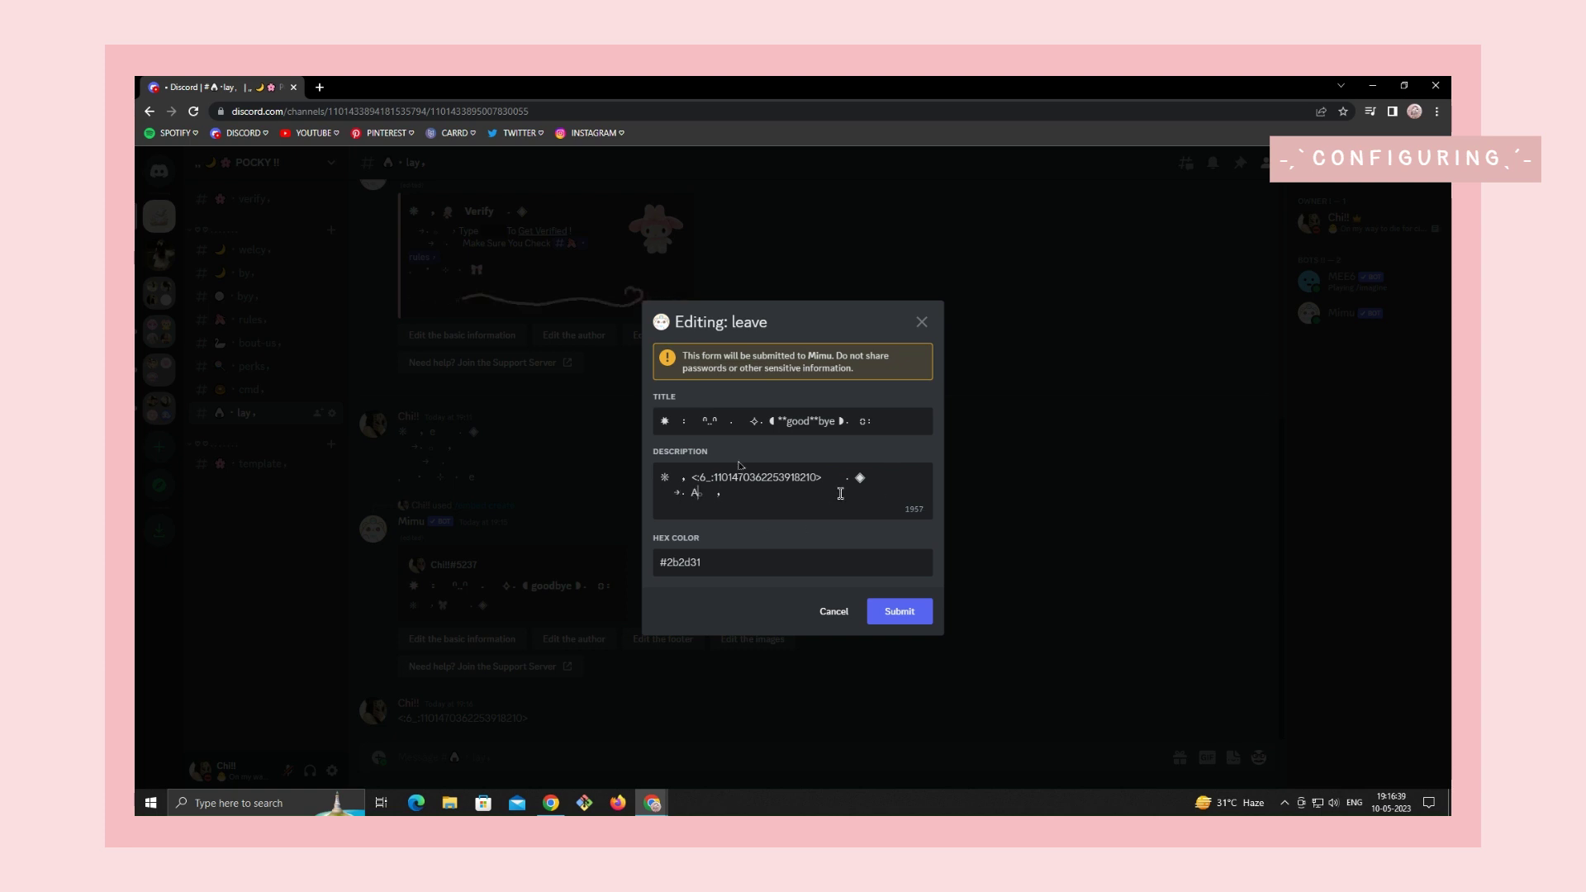
{"action": "type", "text": "Looks Like Some"}
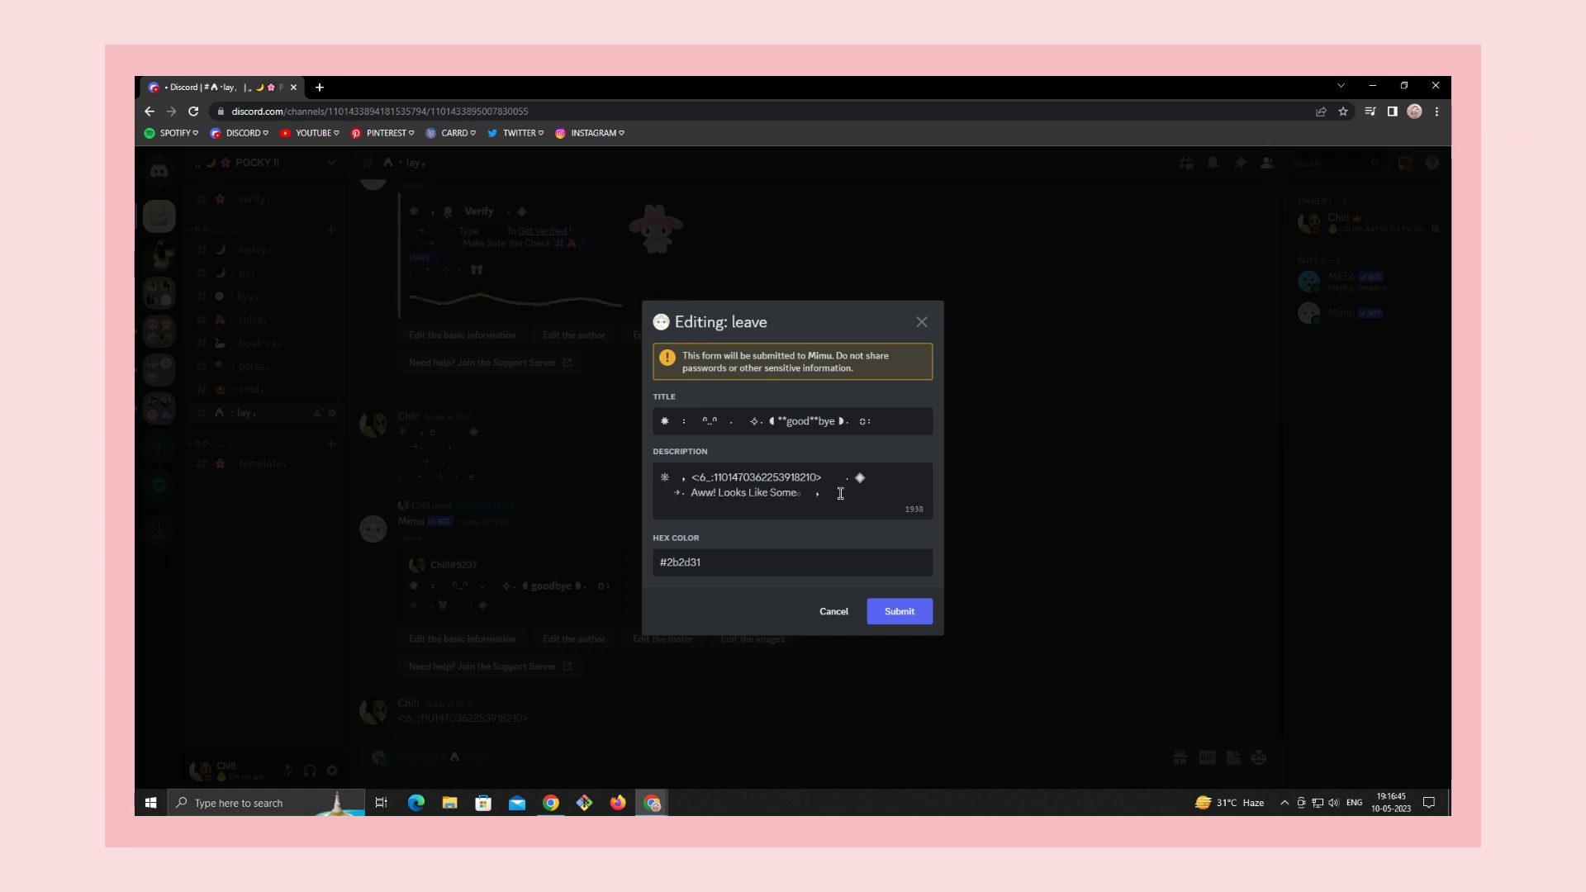
{"action": "type", "text": "one Is Leaving!"}
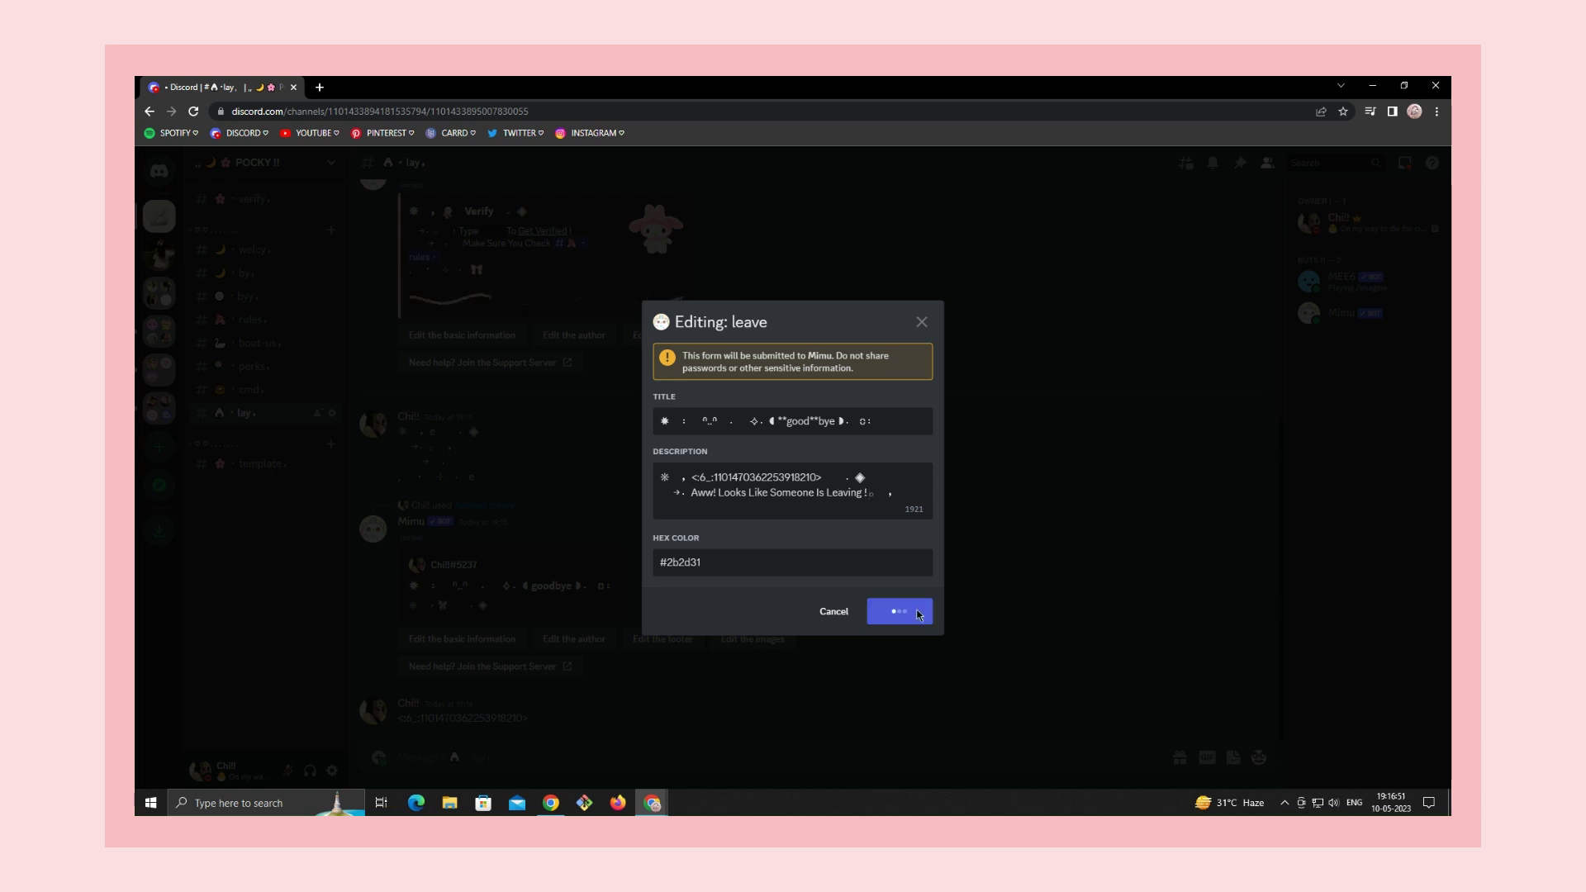
{"action": "left_click", "coordinate": [917, 611]}
Copy the template's third symbol line and paste it on a new line of the leave embed's description
{"action": "left_click_drag", "start_coordinate": [459, 453], "coordinate": [401, 451]}
{"action": "right_click", "coordinate": [408, 450]}
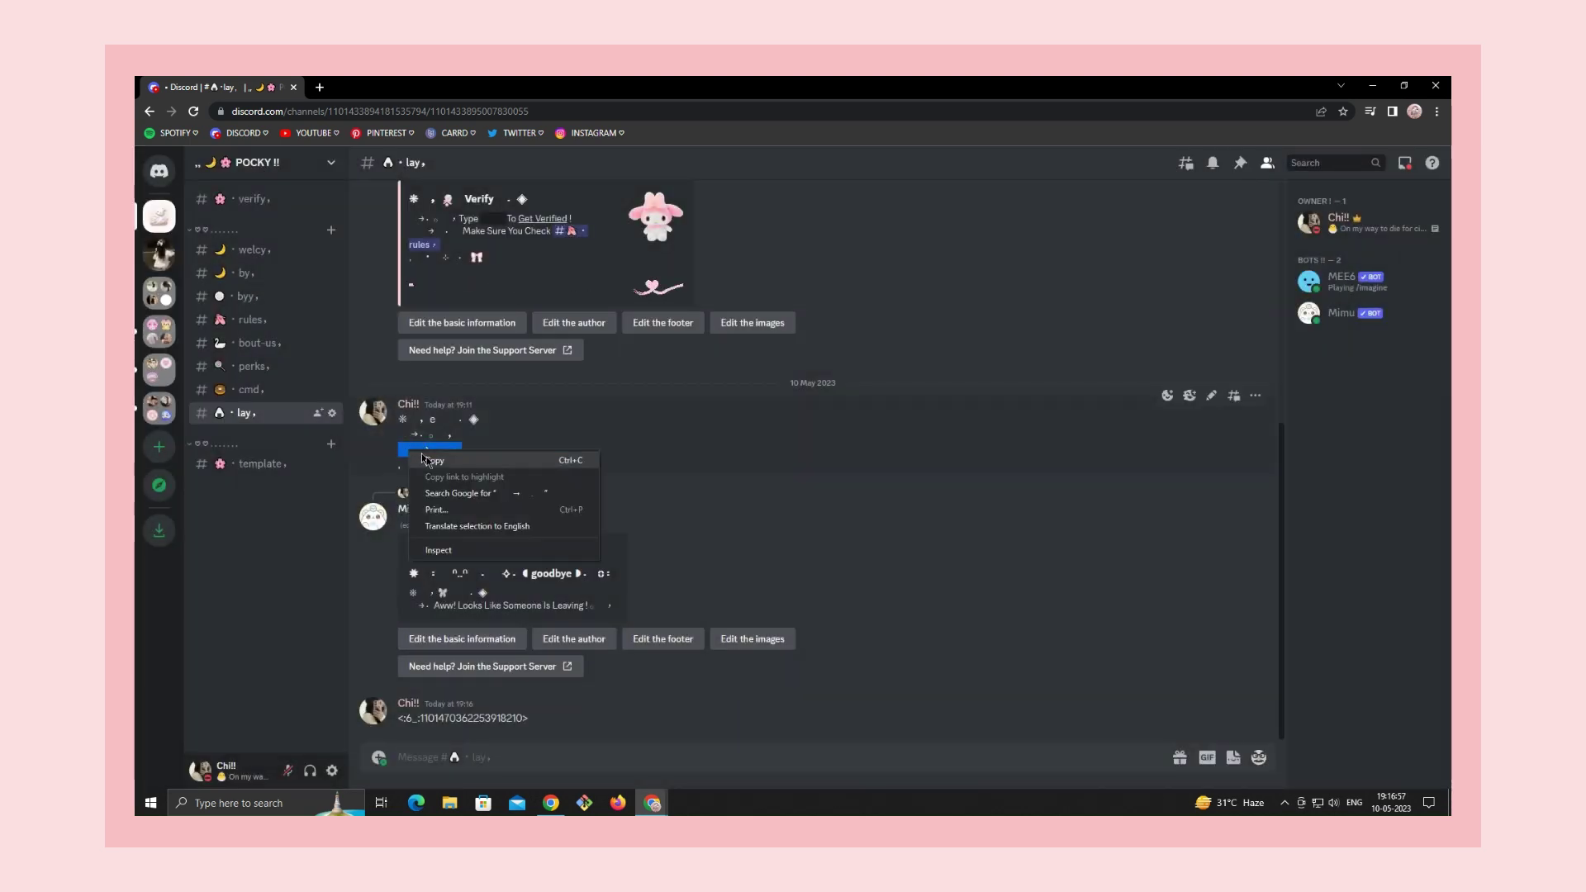
{"action": "left_click", "coordinate": [433, 459]}
{"action": "left_click", "coordinate": [519, 639]}
{"action": "left_click", "coordinate": [747, 508]}
{"action": "key", "text": "Return"}
{"action": "key", "text": "ctrl+v"}
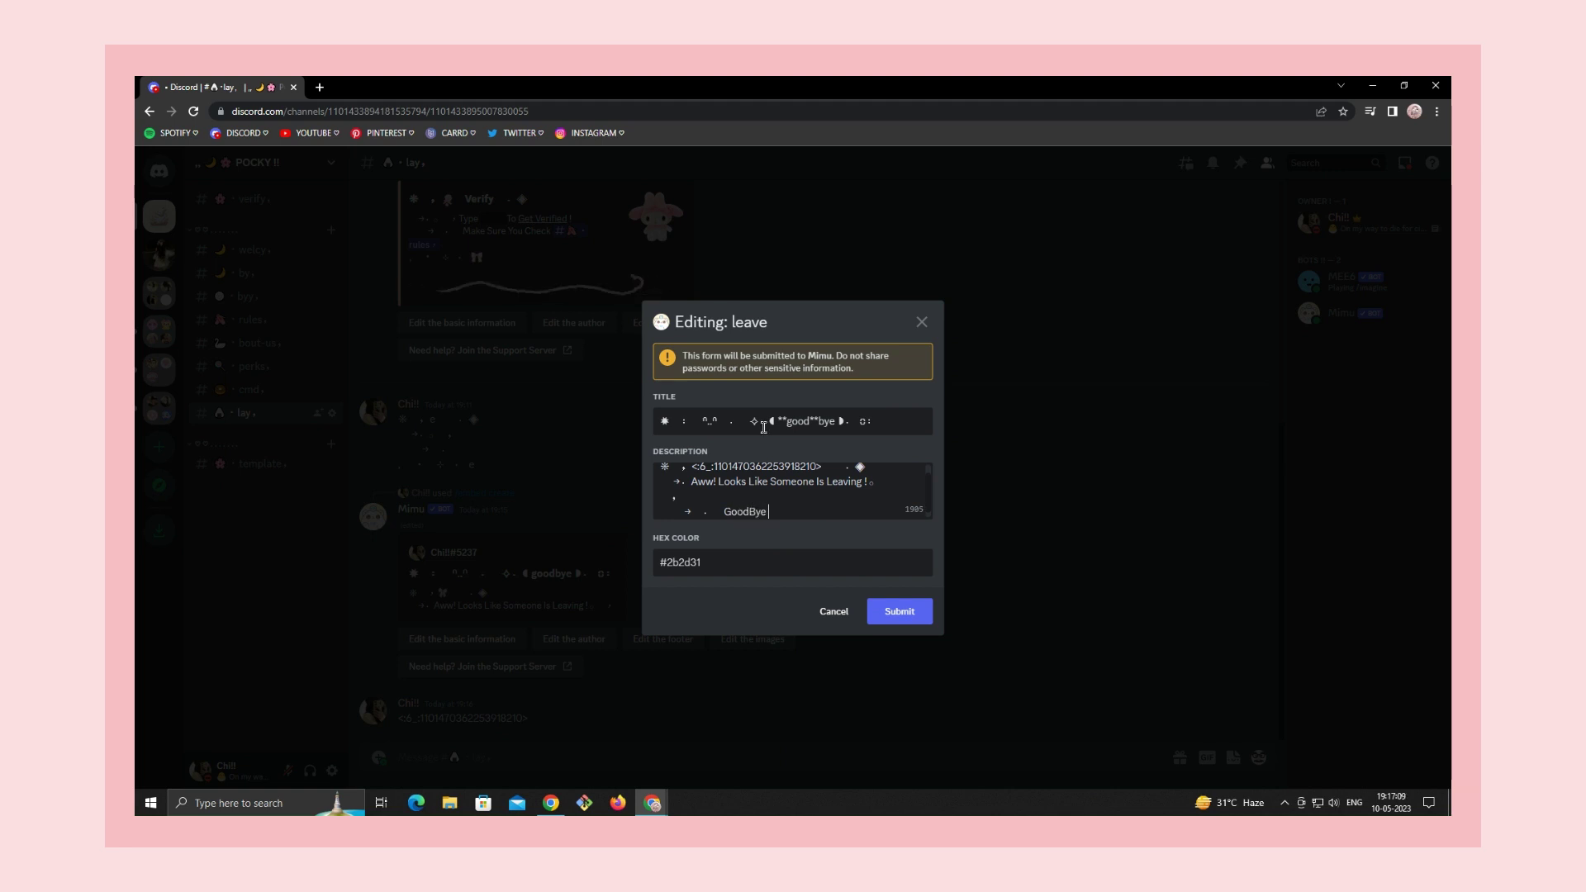
Add "GoodBye {user} !!" to the third description line, correct the {user} placeholder, and submit the form
{"action": "type", "text": "GoodBye {user}!"}
{"action": "left_click", "coordinate": [900, 611]}
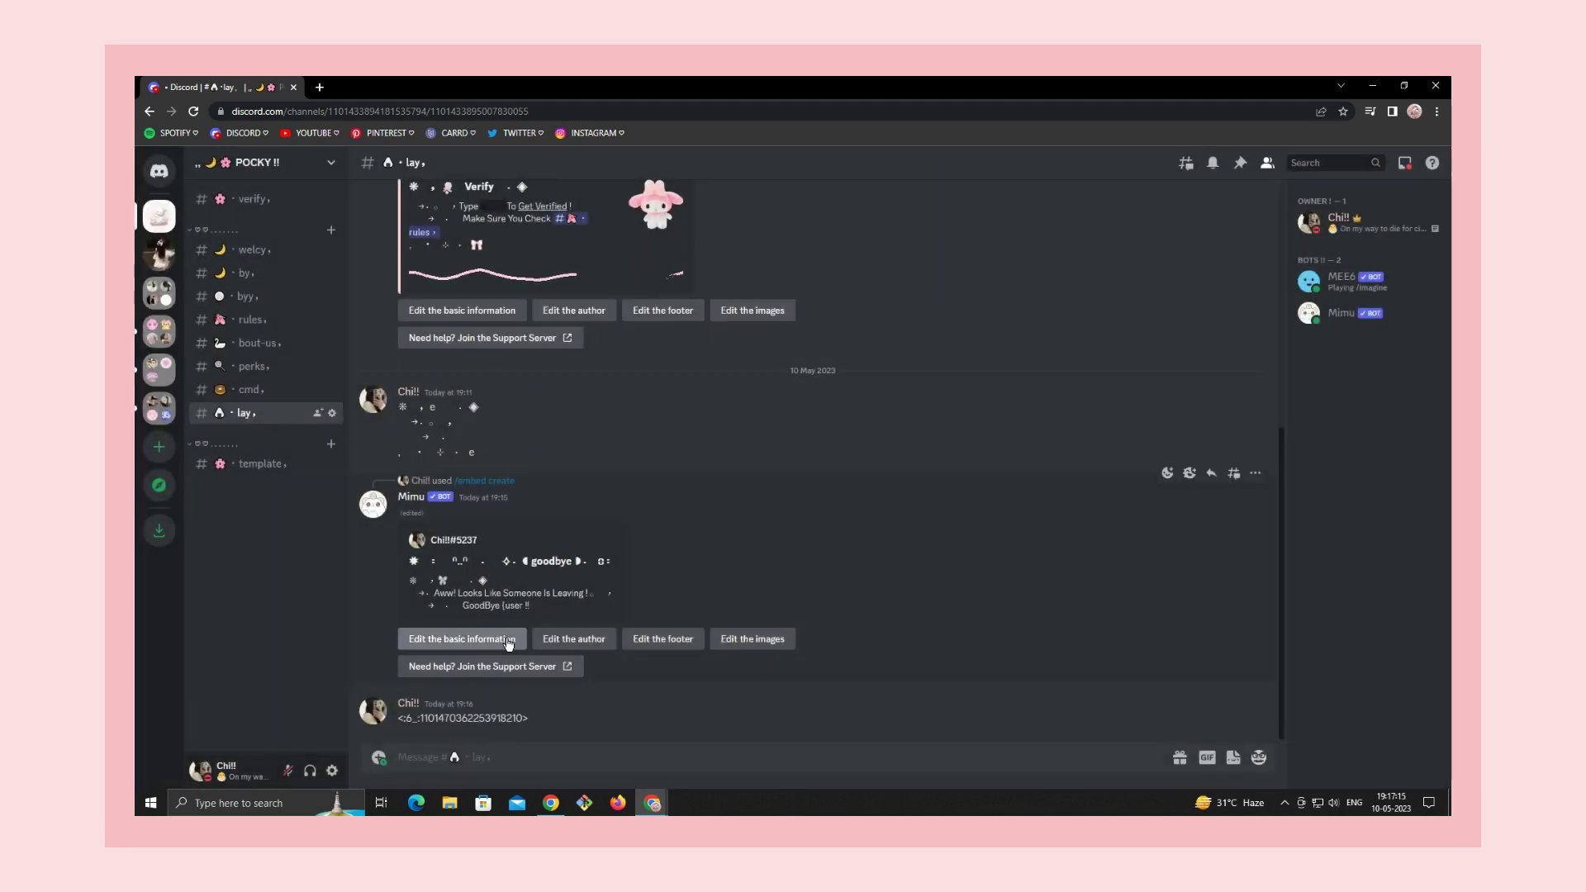
{"action": "left_click", "coordinate": [463, 638]}
{"action": "left_click", "coordinate": [900, 611]}
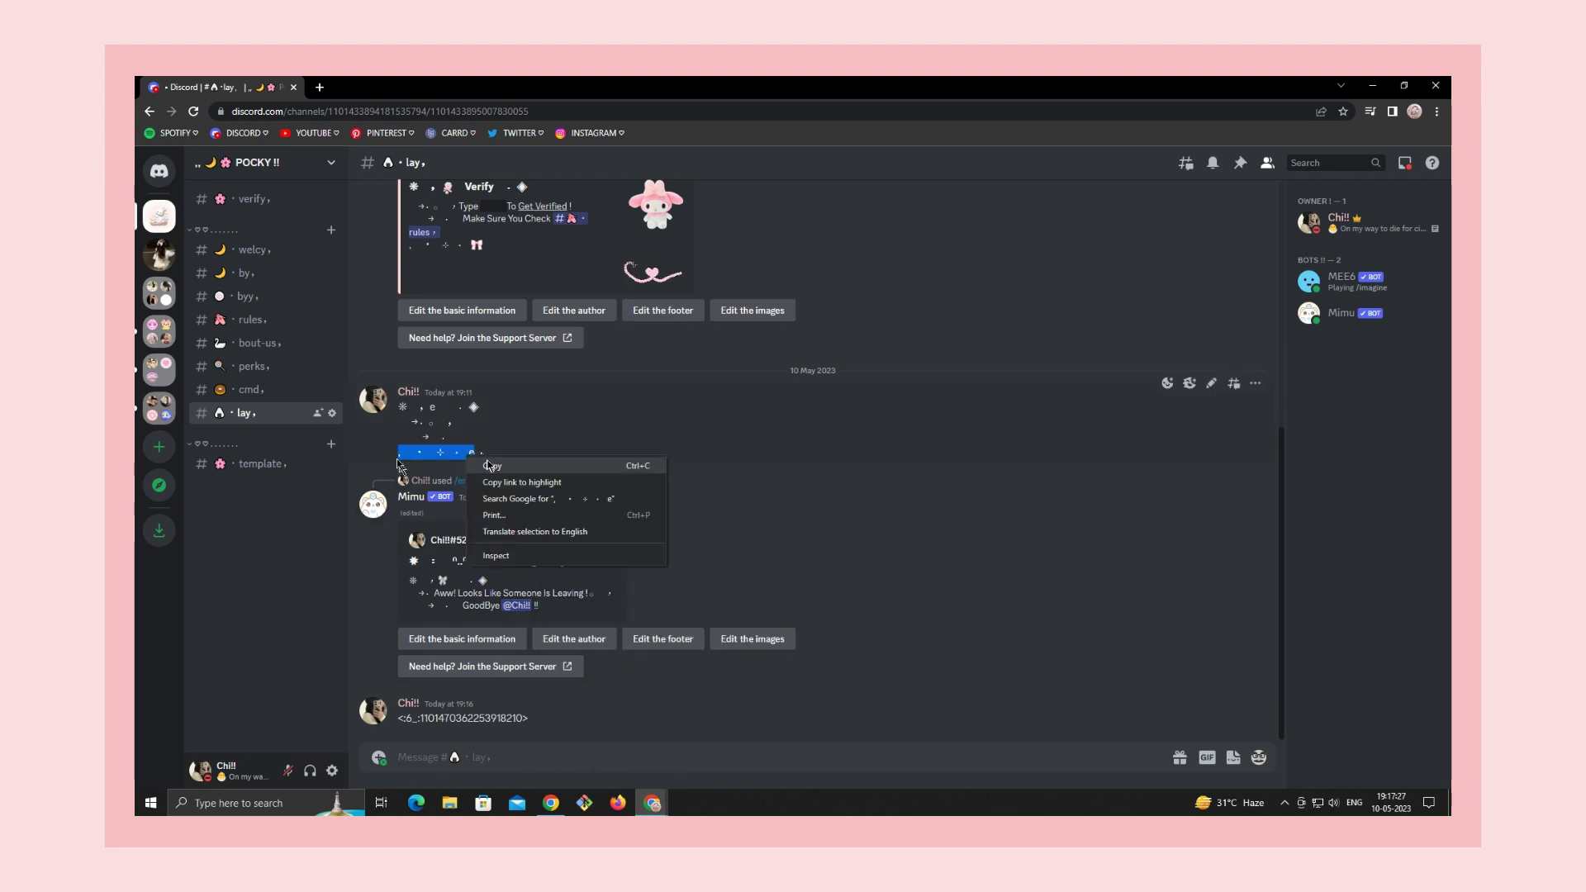
Copy the template's fourth symbol line, plus the raw code of the server's pink bow emoji 7_, escaped with a backslash in the message box
{"action": "type", "text": "\\"}
{"action": "left_click", "coordinate": [1258, 758]}
{"action": "left_click", "coordinate": [951, 525]}
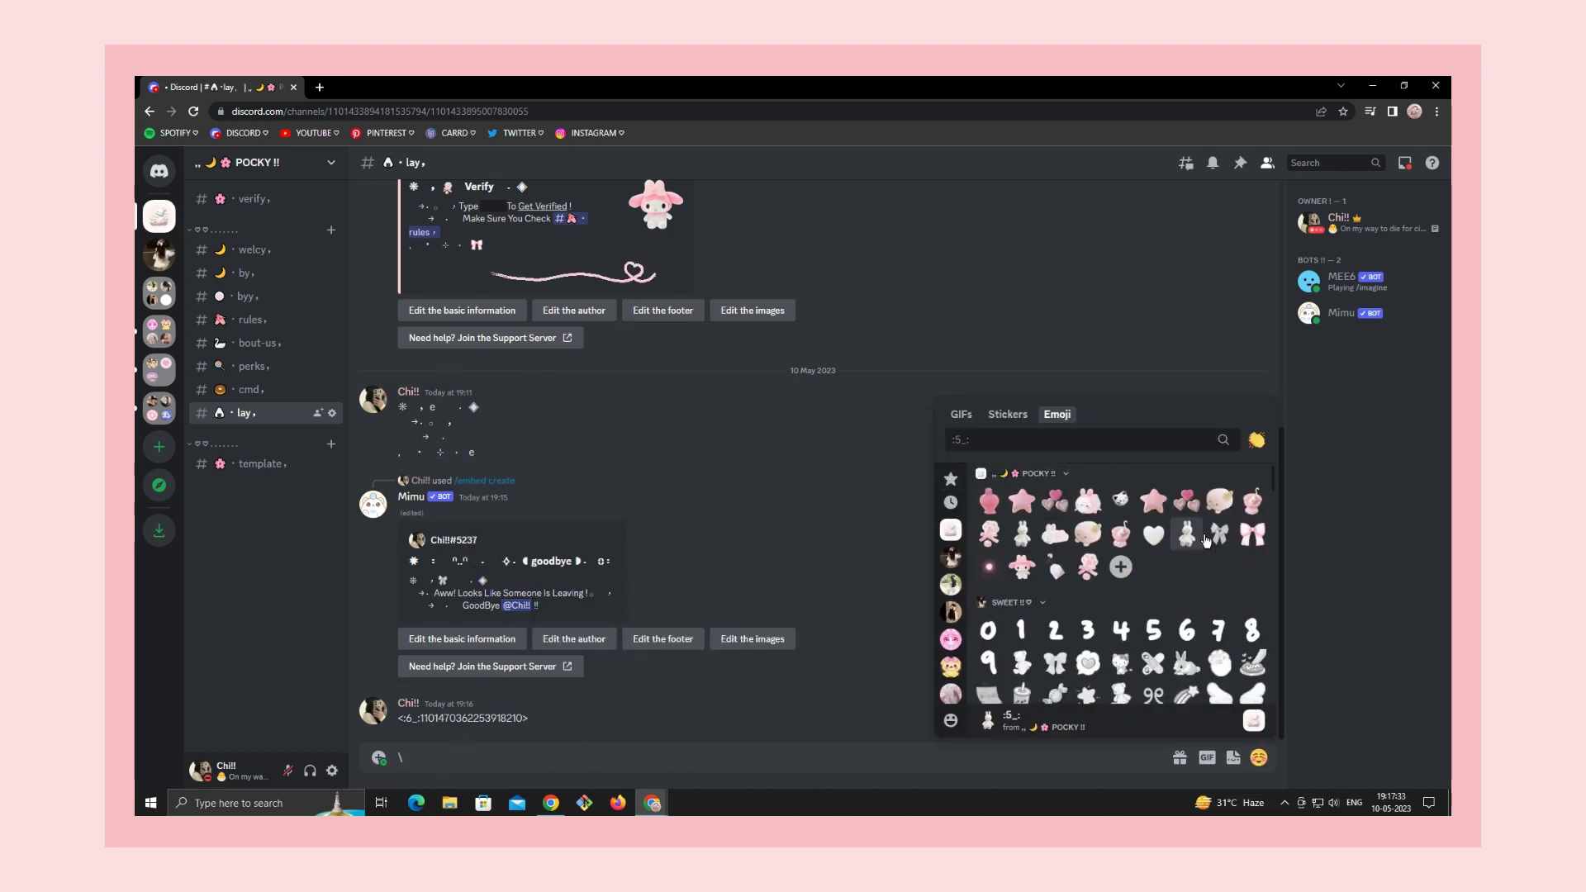
{"action": "left_click", "coordinate": [1186, 496]}
{"action": "type", "text": "\\"}
{"action": "left_click_drag", "start_coordinate": [504, 759], "coordinate": [402, 758]}
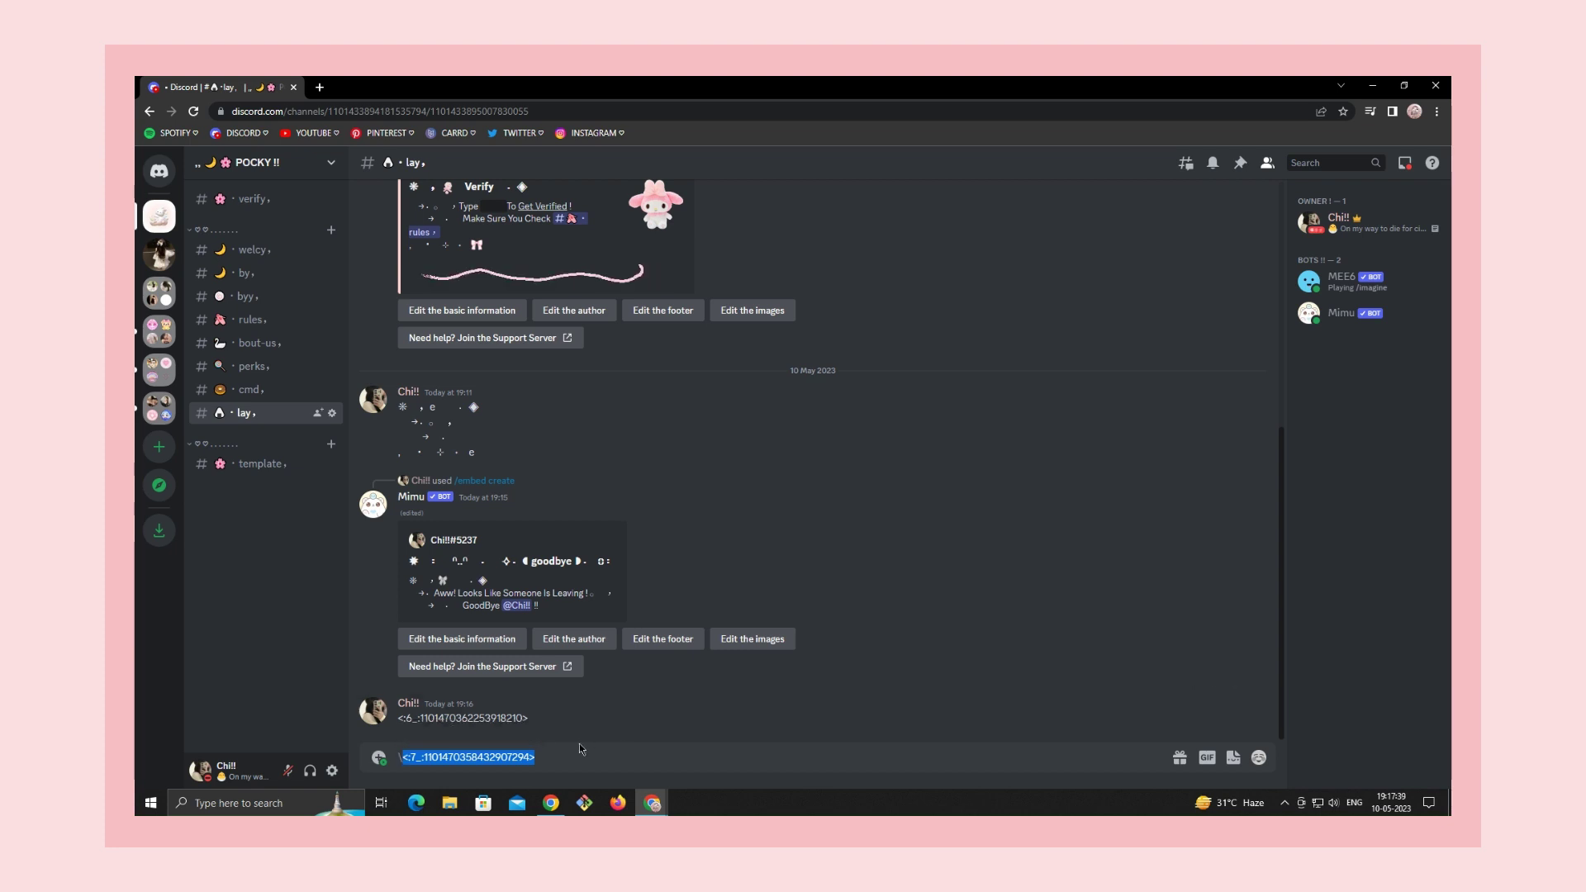
{"action": "left_click", "coordinate": [462, 638]}
{"action": "key", "text": "super+v"}
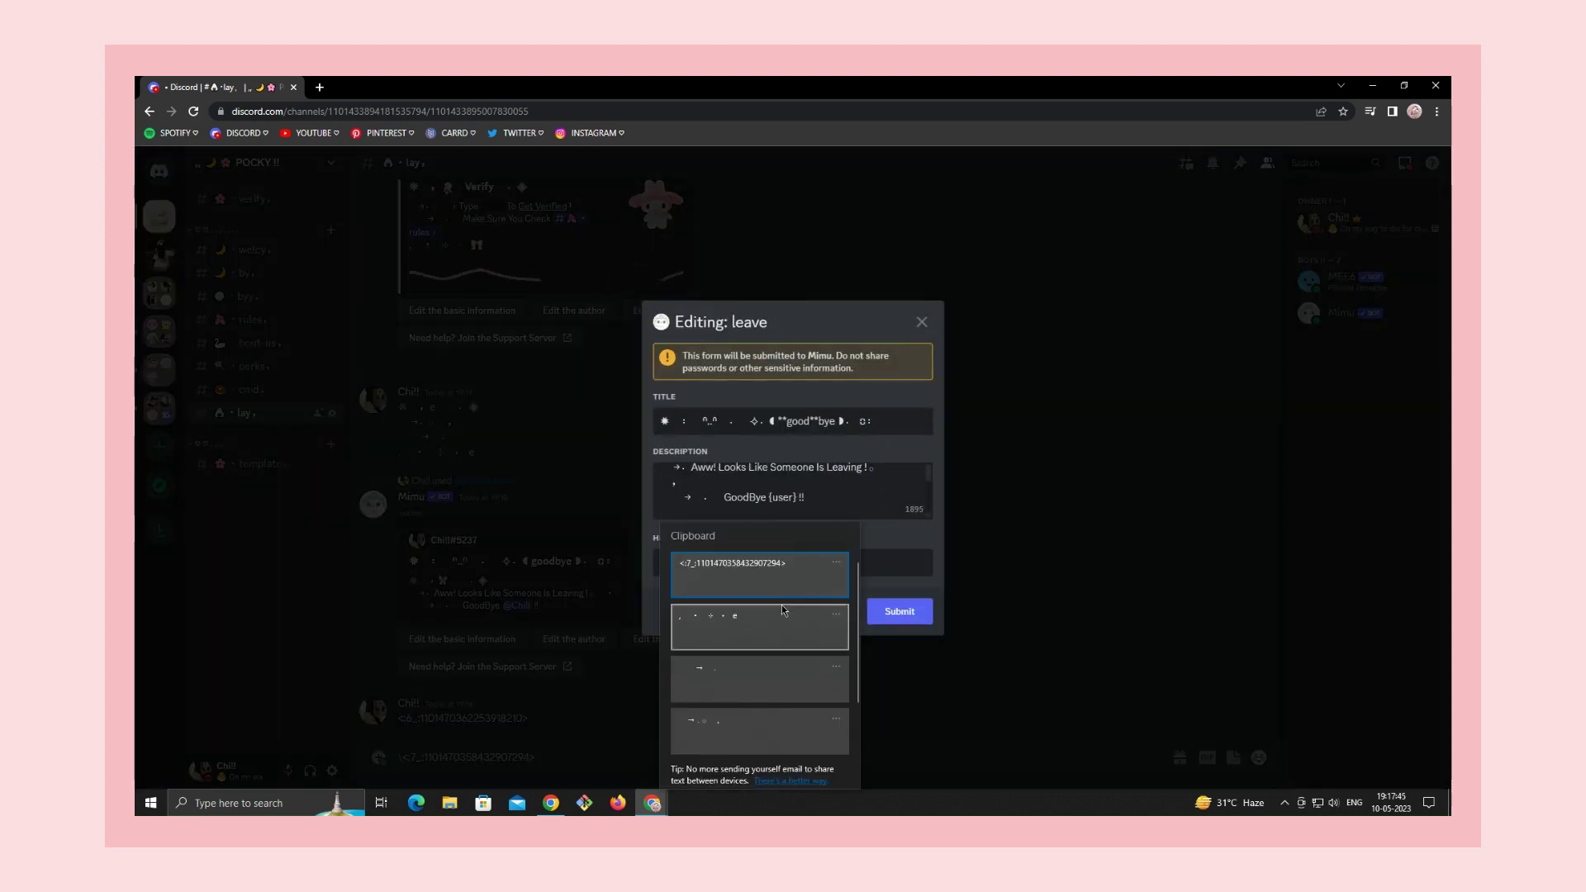
{"action": "left_click", "coordinate": [761, 628]}
{"action": "key", "text": "super+v"}
{"action": "left_click", "coordinate": [761, 561]}
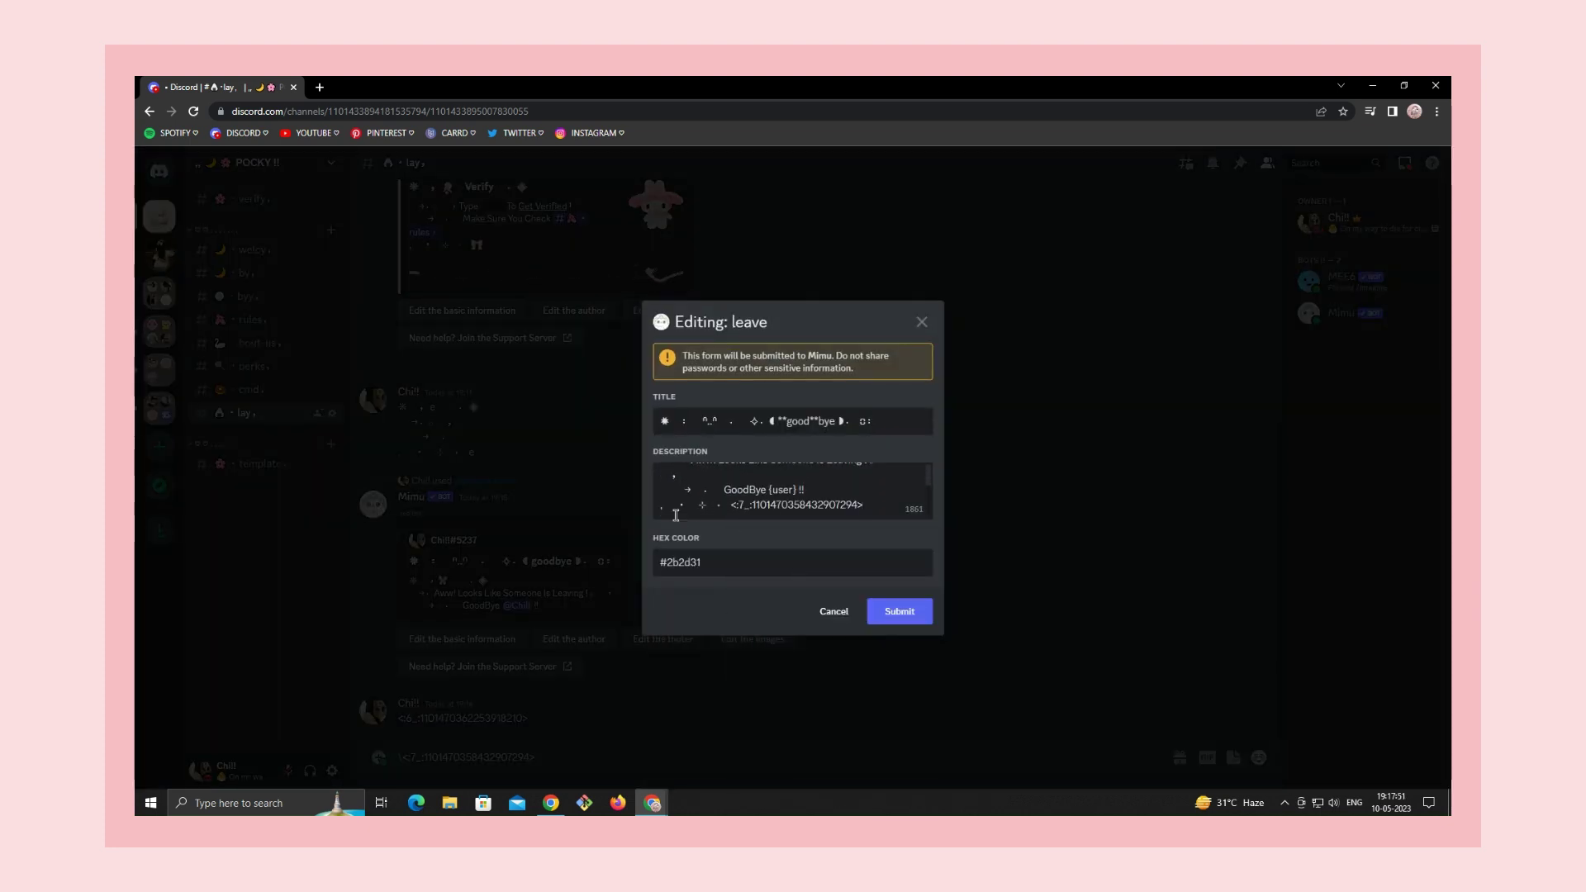
Insert "We Hope You Had A Great Time In Our Server !!" among the last description line's symbols and submit the form
{"action": "type", "text": "We Hope You Had A Great Time"}
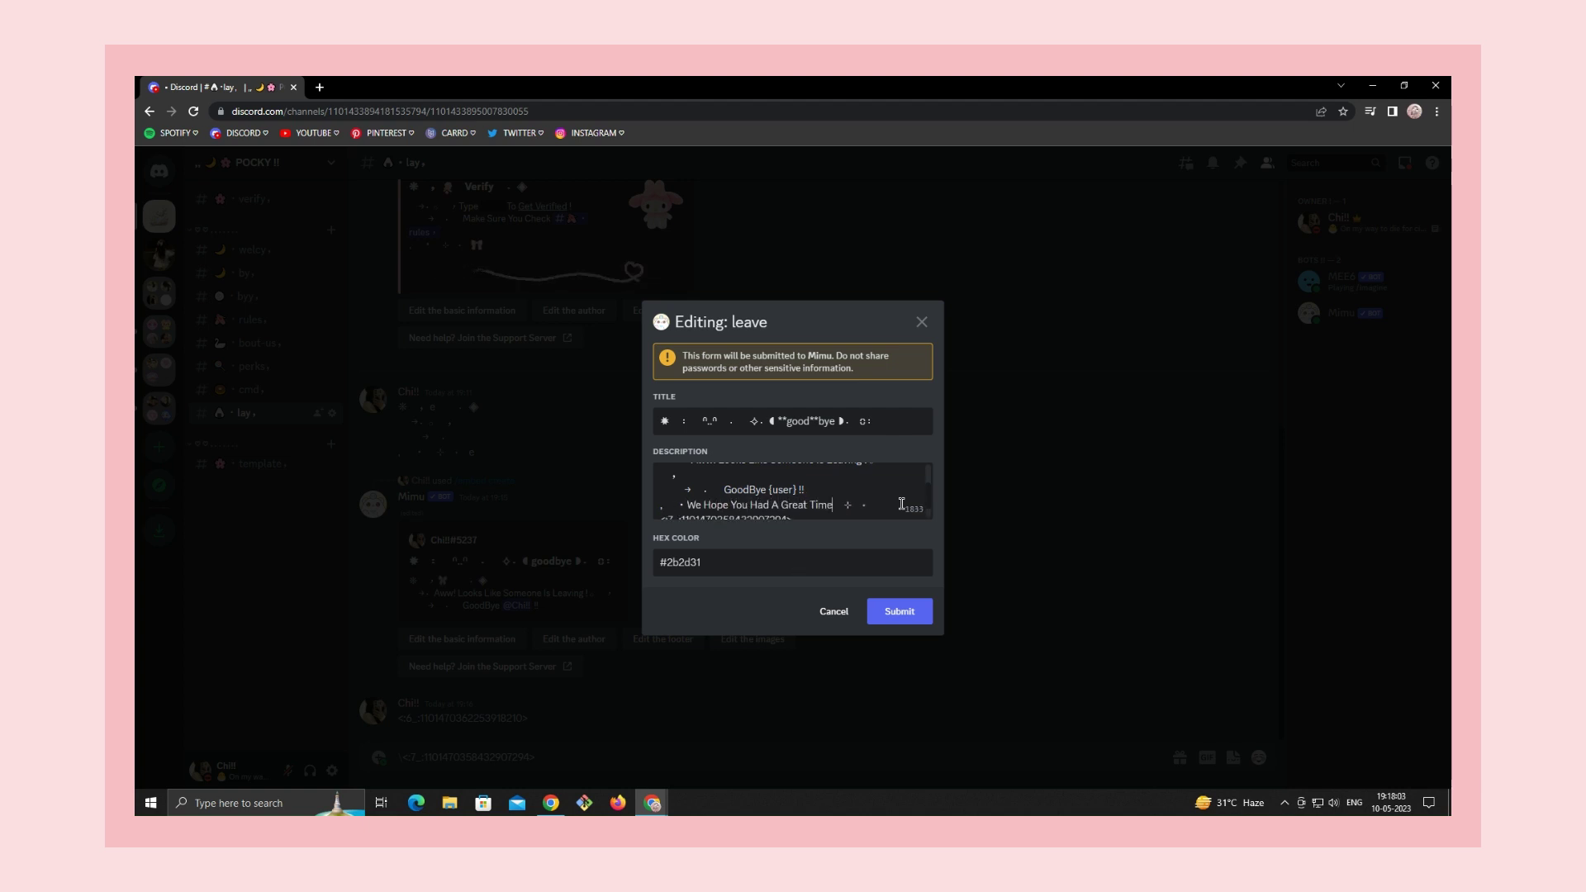
{"action": "type", "text": "Server !!"}
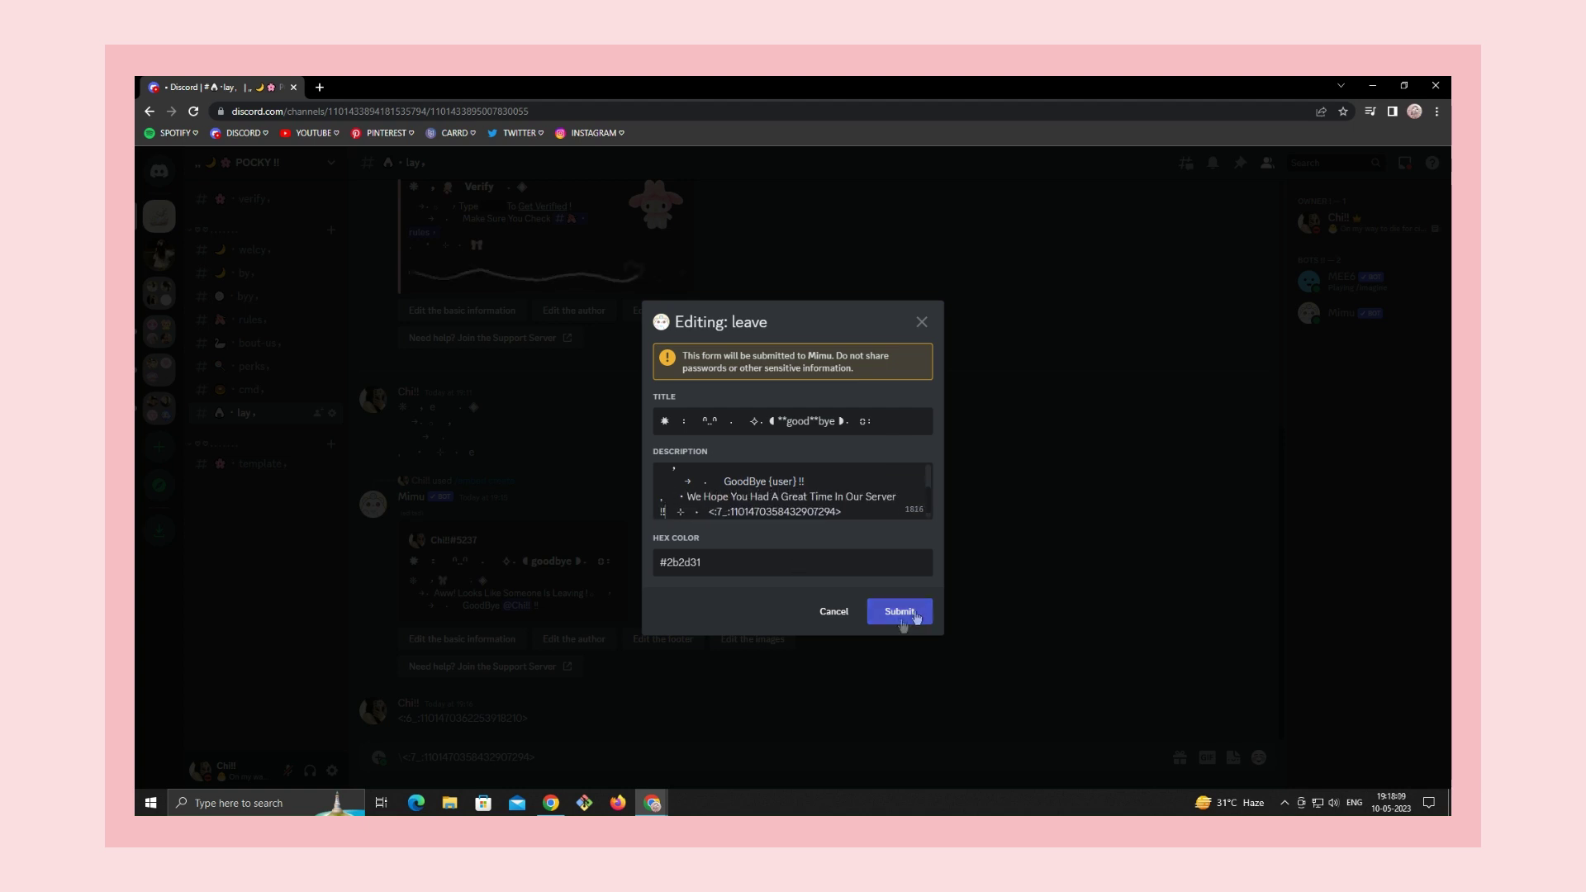
{"action": "left_click", "coordinate": [916, 618]}
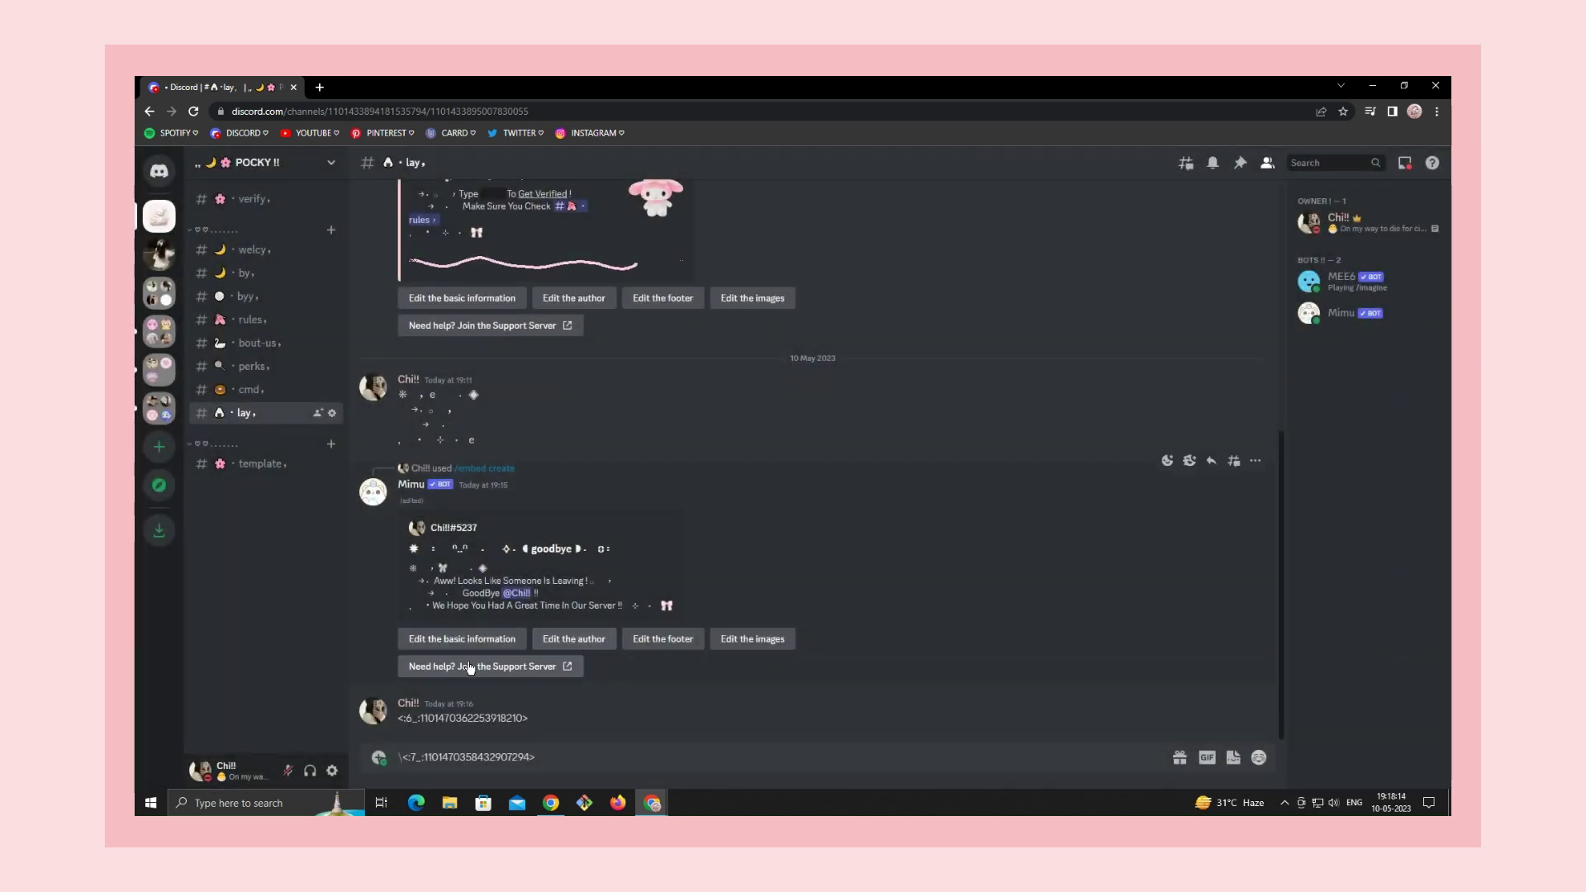
Copy the image address of the pink bunny-eared character posted at the start of the lay channel
{"action": "left_click", "coordinate": [786, 646]}
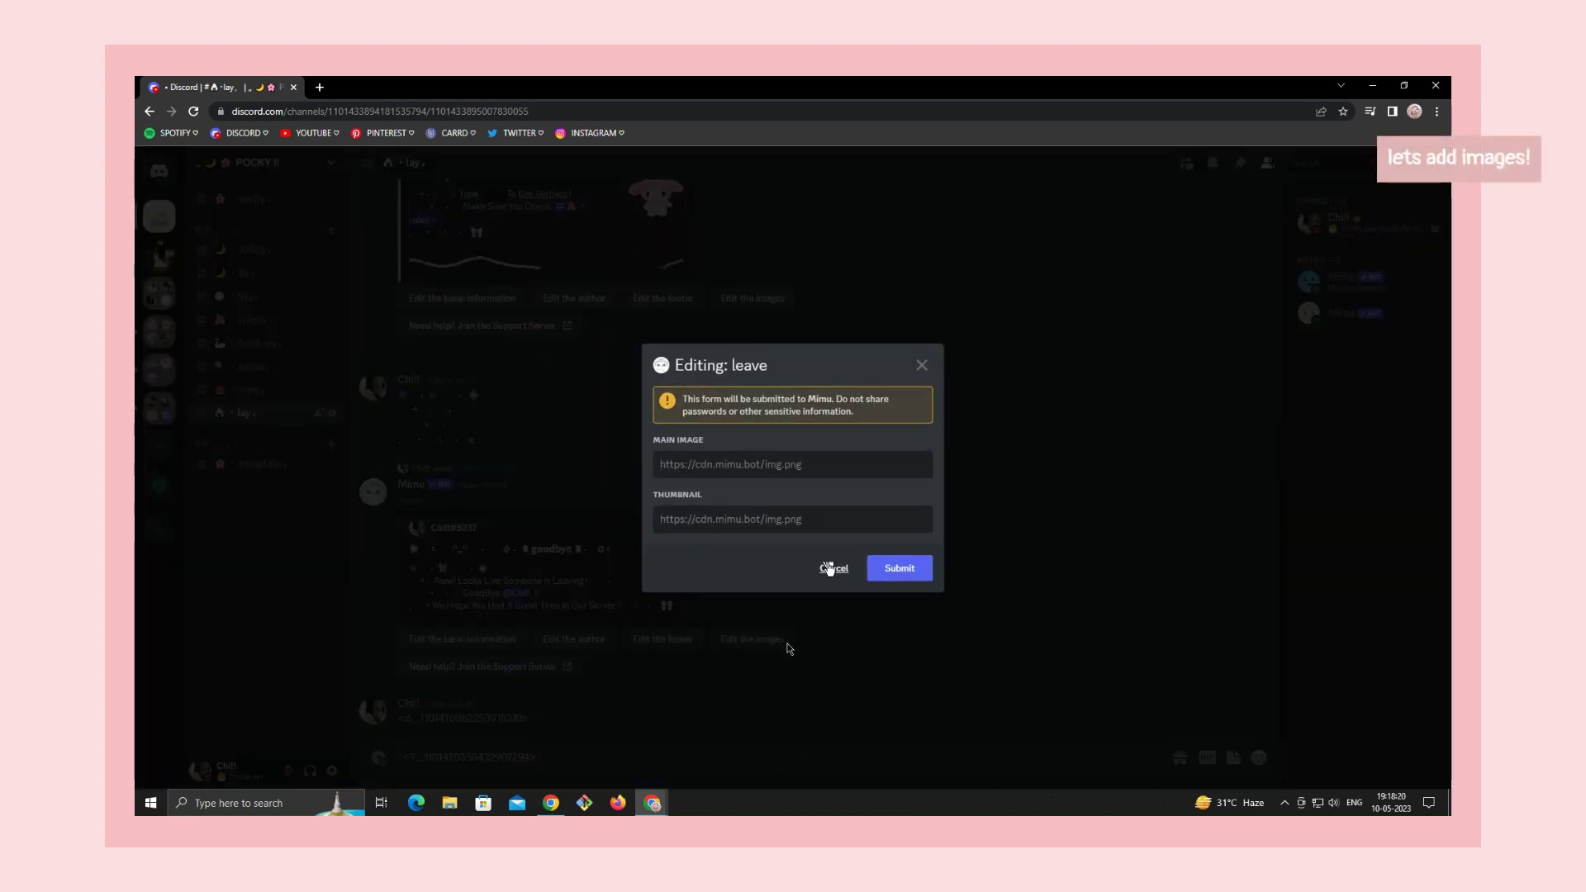
{"action": "left_click", "coordinate": [829, 568]}
{"action": "scroll", "coordinate": [789, 540], "scroll_direction": "up", "scroll_amount": 10}
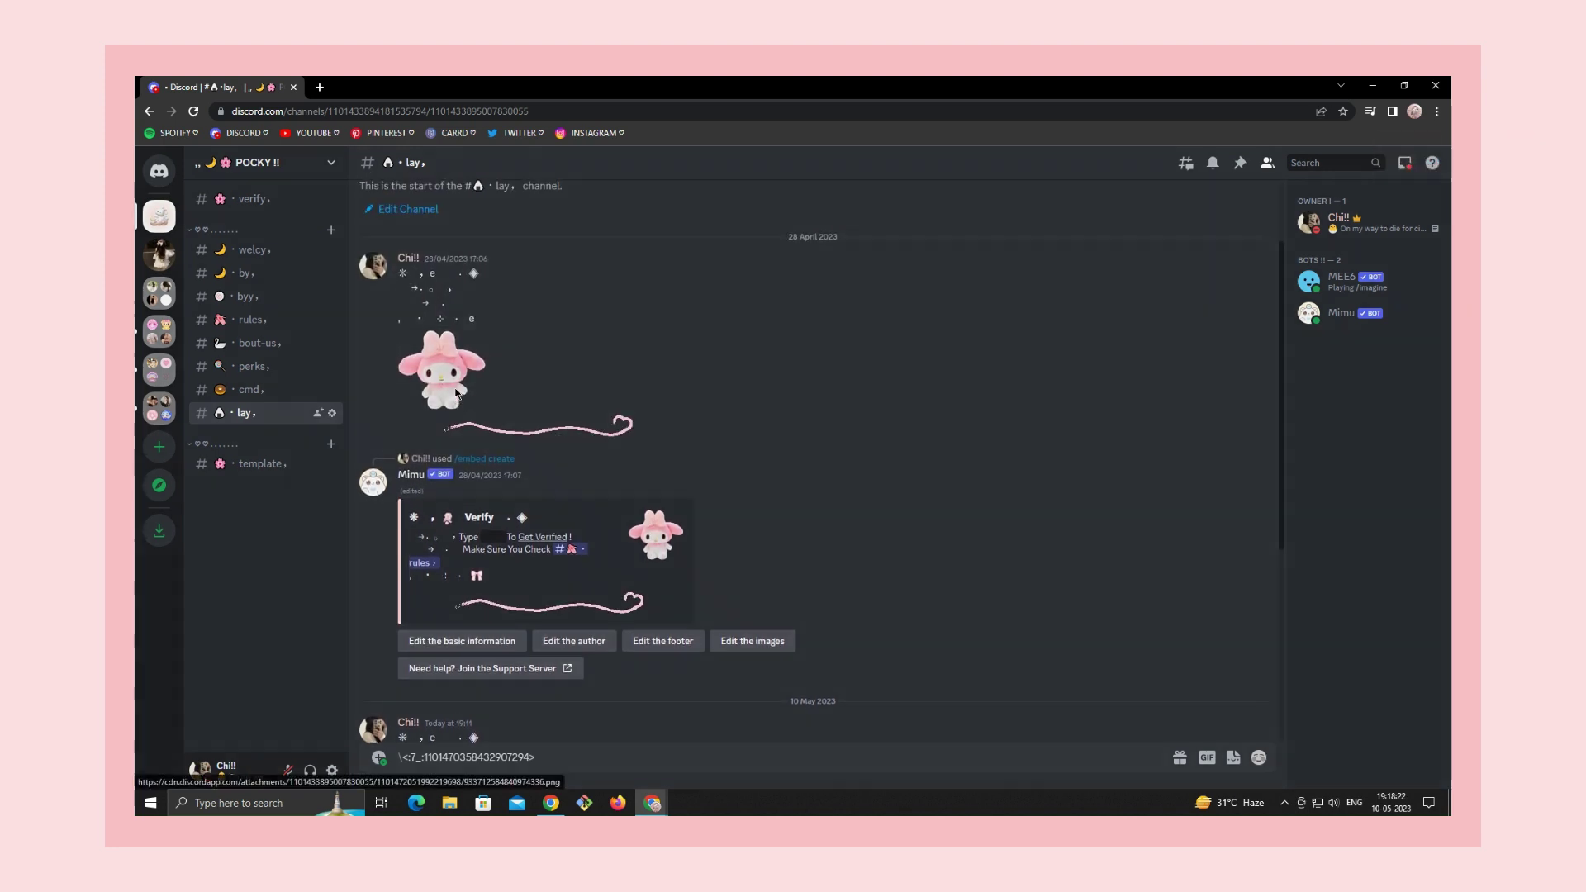
{"action": "left_click", "coordinate": [457, 395]}
{"action": "right_click", "coordinate": [782, 464]}
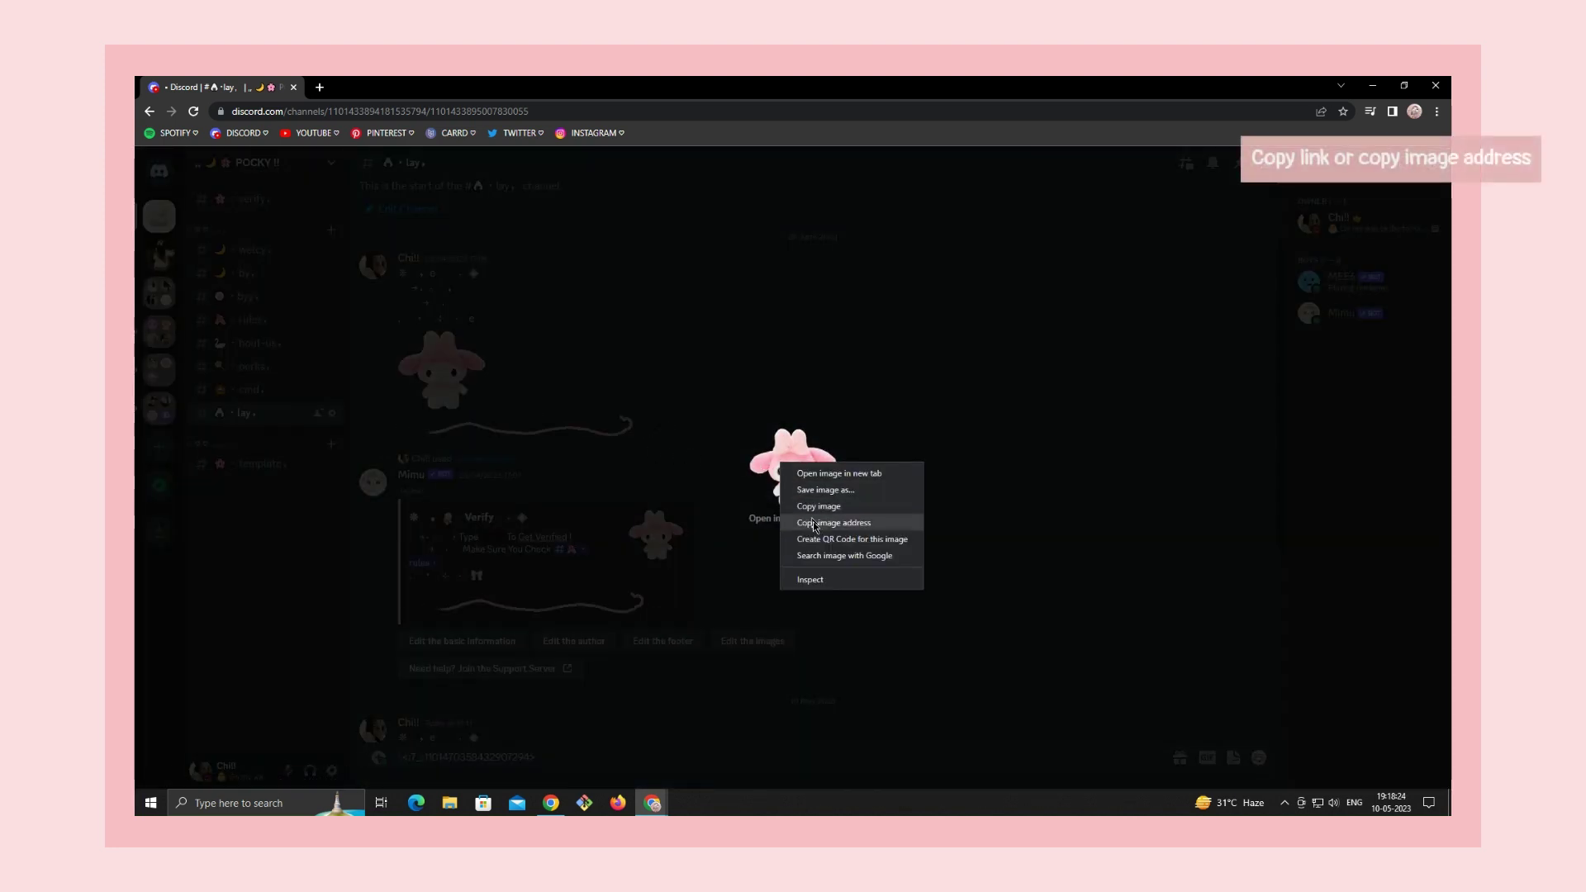
{"action": "left_click", "coordinate": [814, 522]}
{"action": "left_click", "coordinate": [1019, 562]}
Set the leave embed's thumbnail to the copied image address and submit it
{"action": "scroll", "coordinate": [791, 545], "scroll_direction": "down", "scroll_amount": 10}
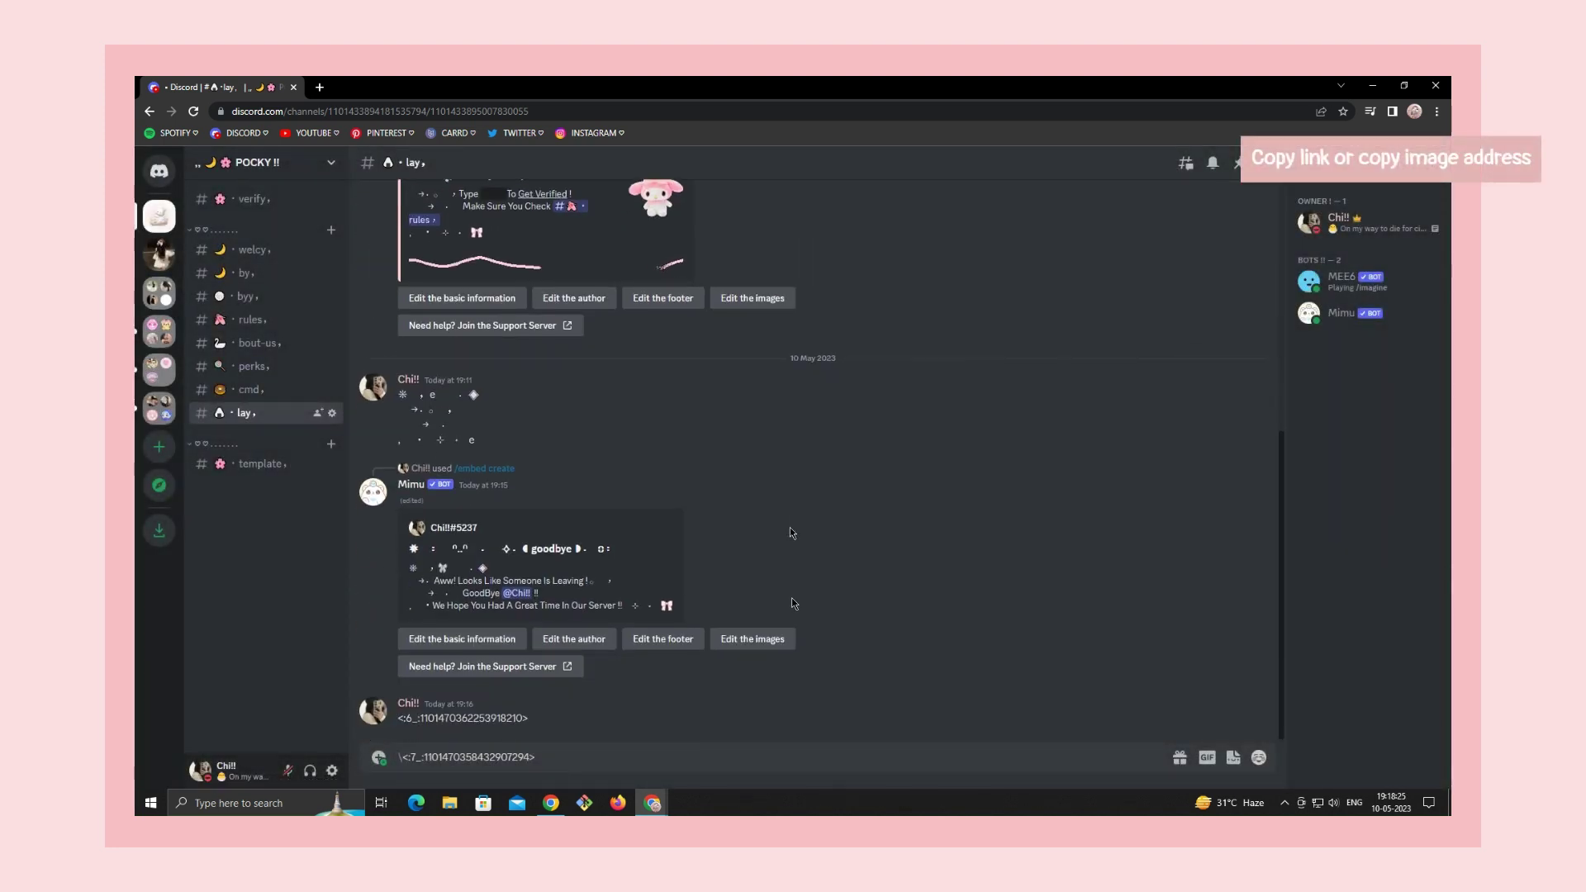
{"action": "left_click", "coordinate": [782, 642]}
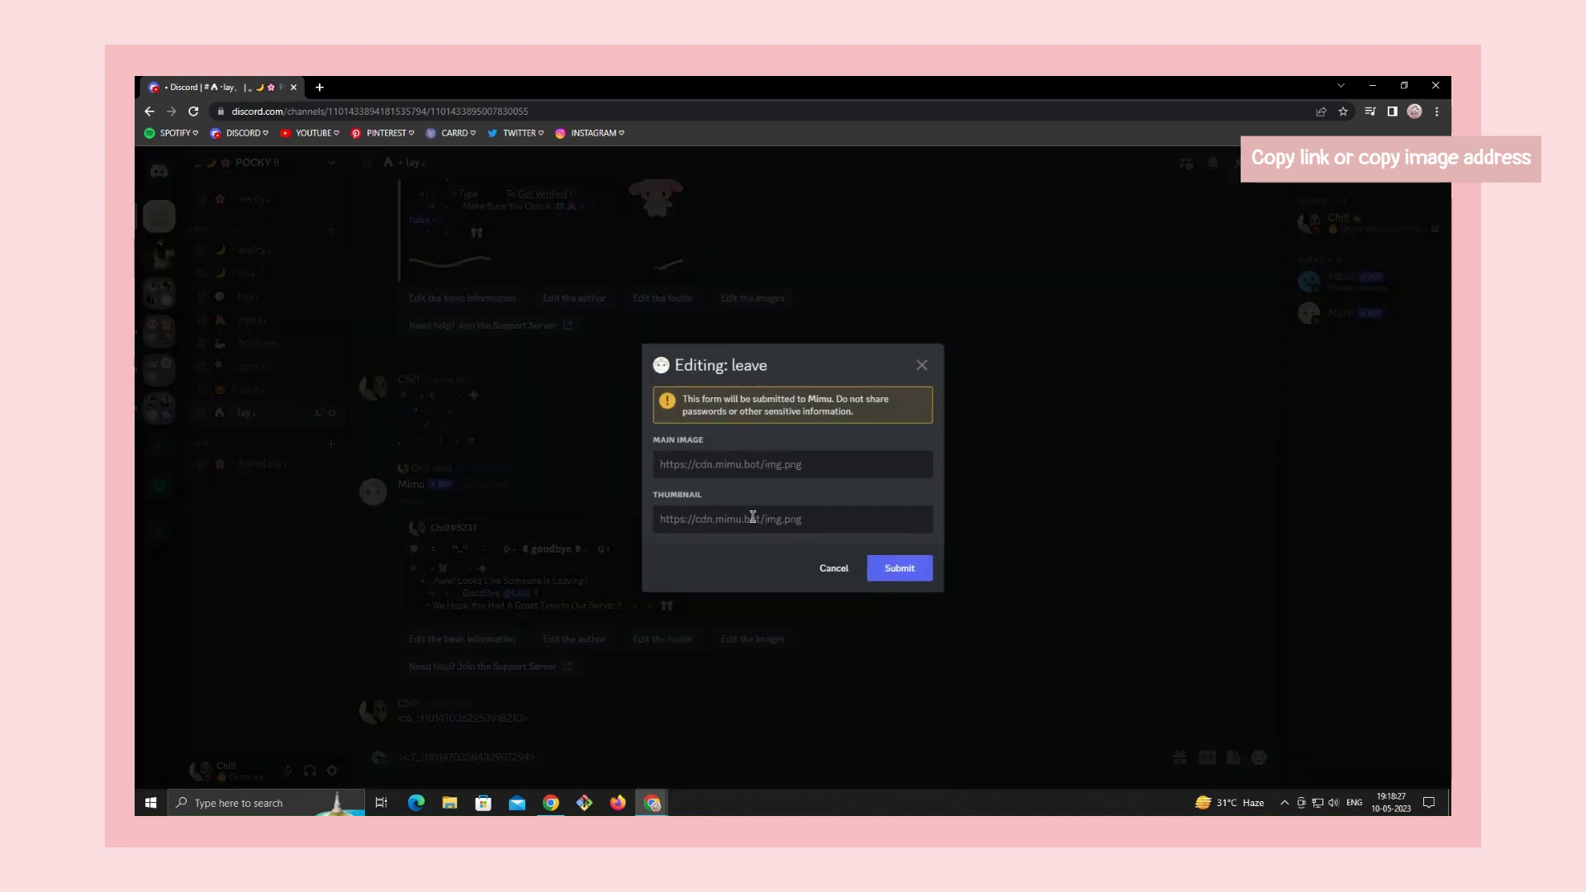
{"action": "left_click", "coordinate": [726, 520]}
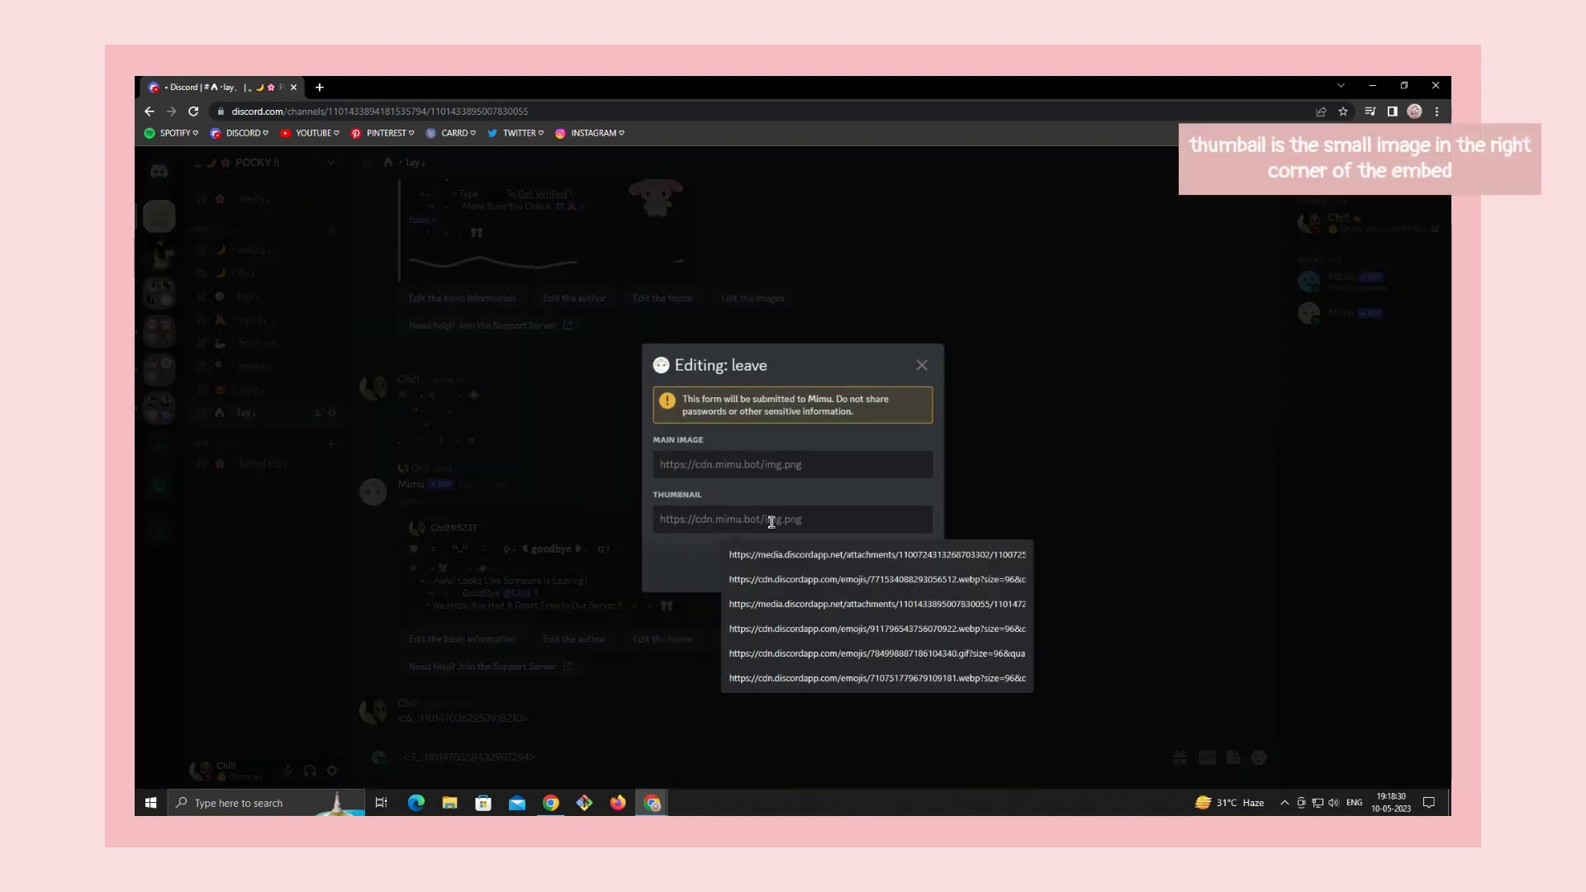
{"action": "key", "text": "ctrl+v"}
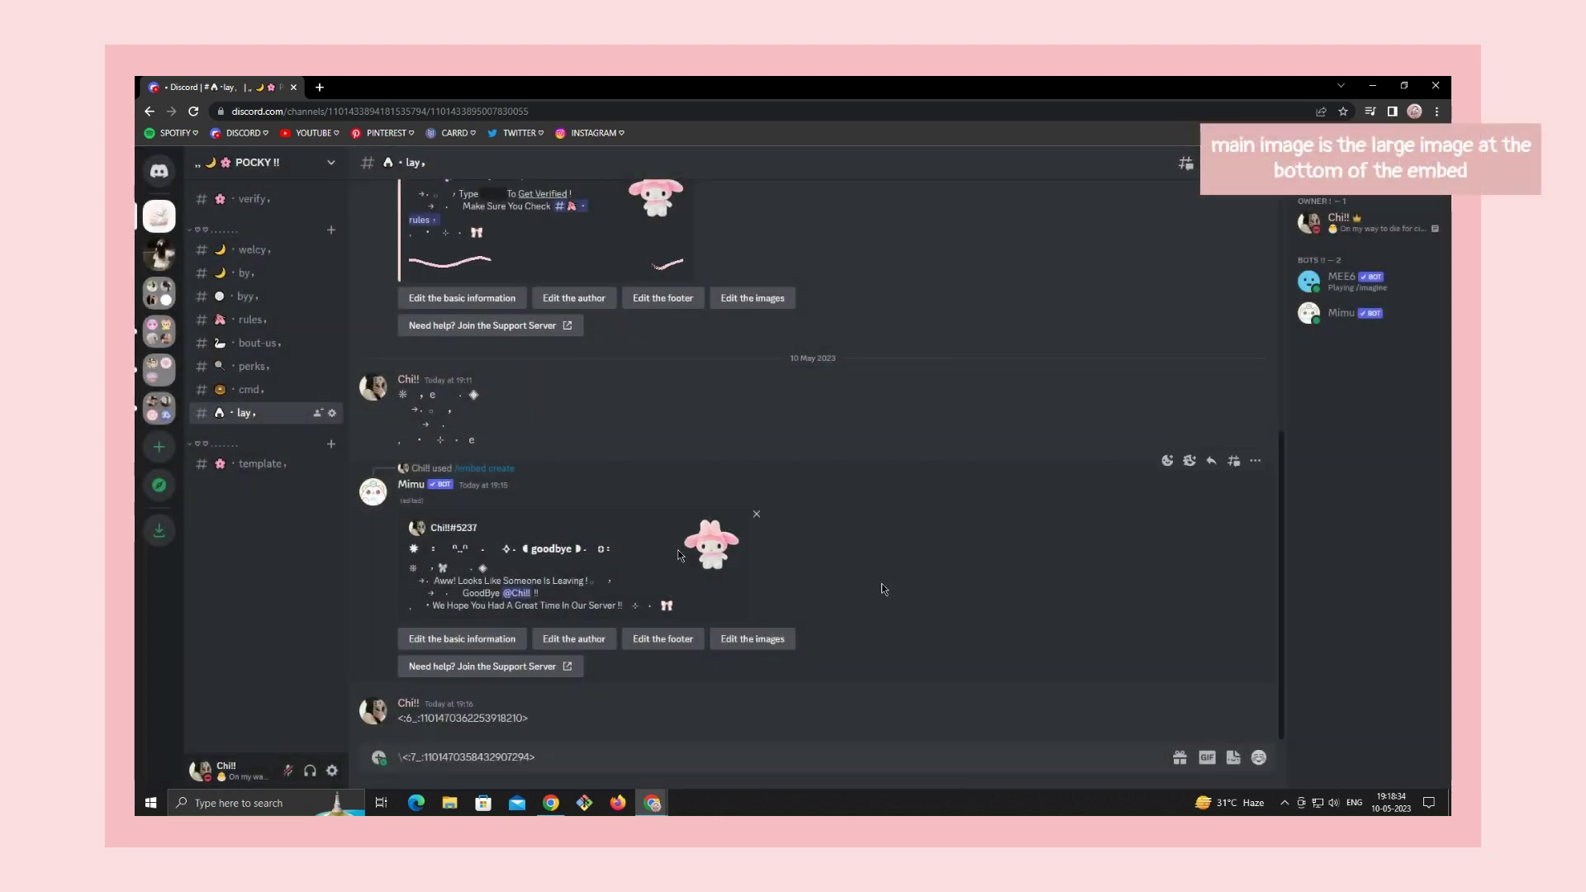
Copy the image address of the "goodbye!" banner from the f2u-banners channel of the Sweet !! server
{"action": "left_click", "coordinate": [164, 264]}
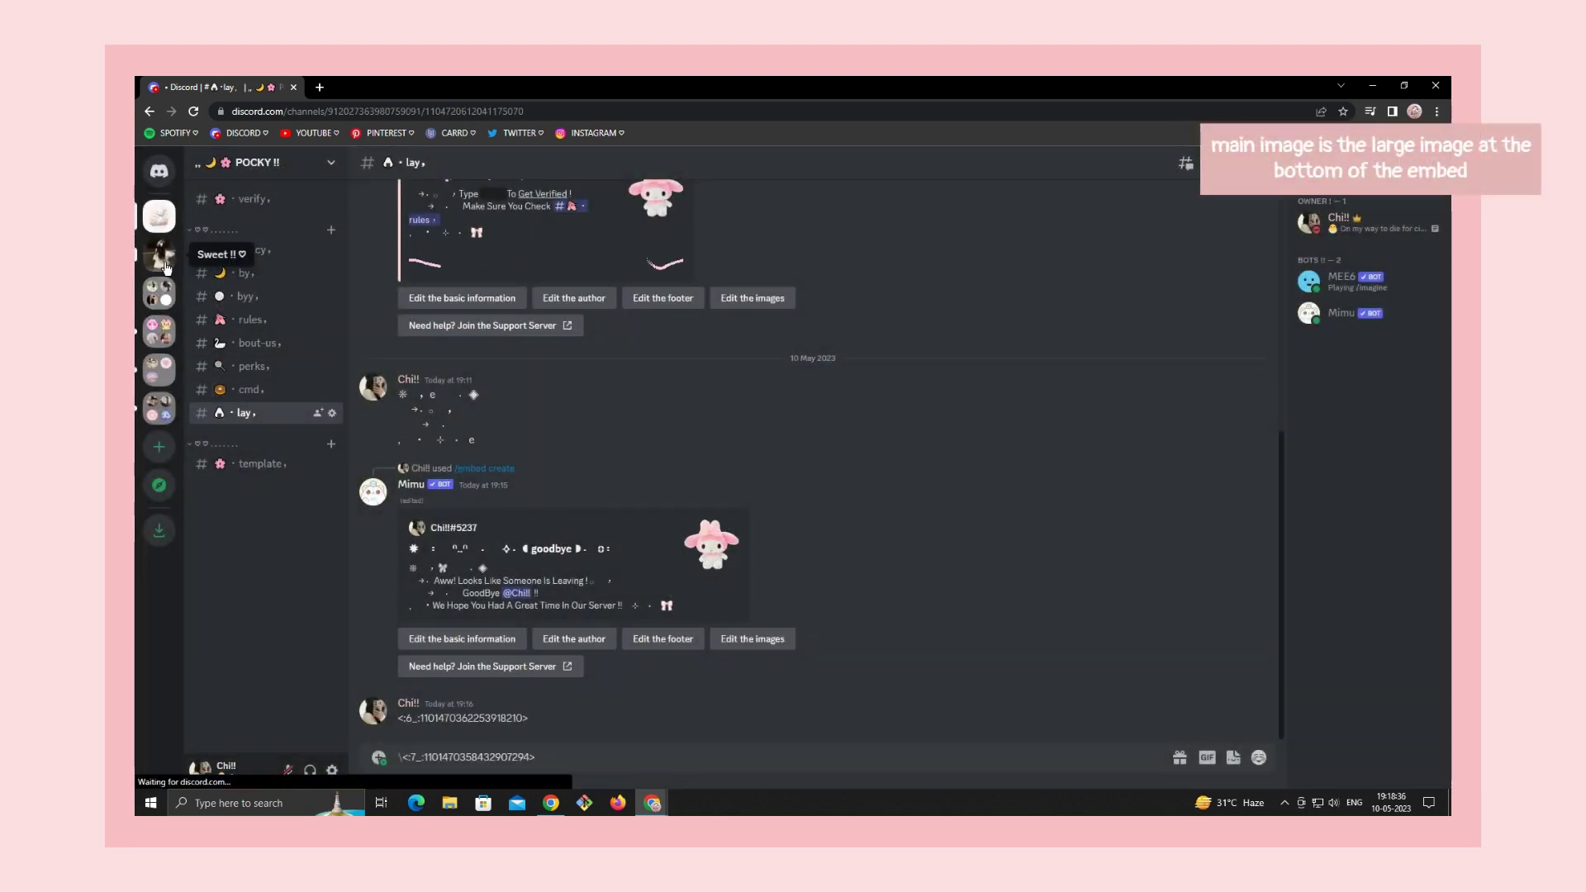
{"action": "left_click", "coordinate": [625, 414]}
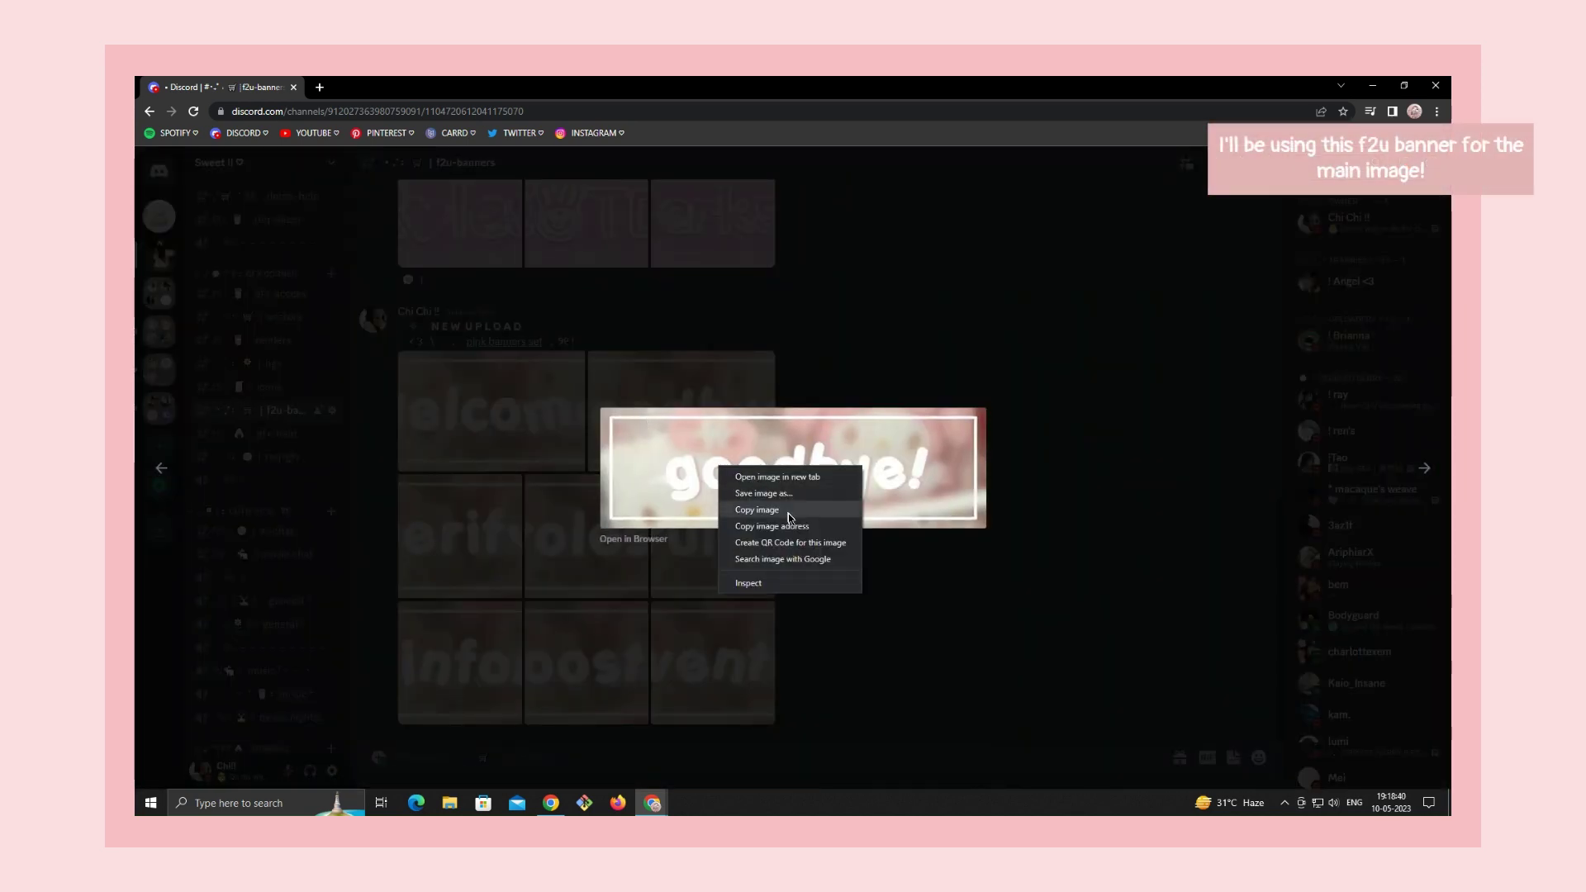
{"action": "left_click", "coordinate": [772, 527]}
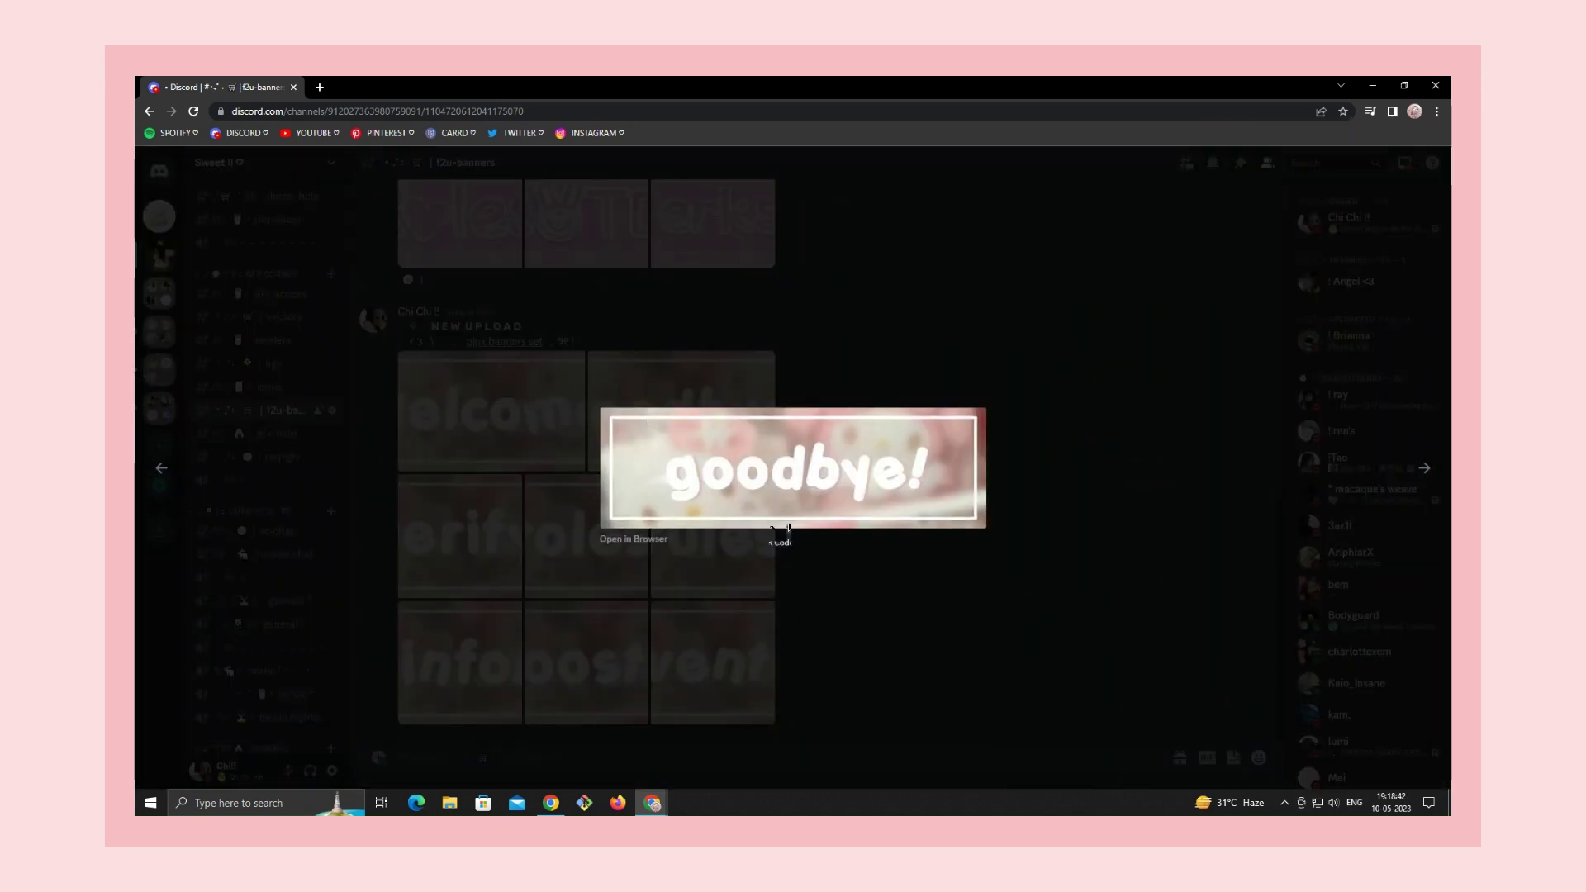
{"action": "left_click", "coordinate": [779, 570]}
Return to the POCKY !! server, set the leave embed's main image to the copied banner address and submit it
{"action": "left_click", "coordinate": [155, 228]}
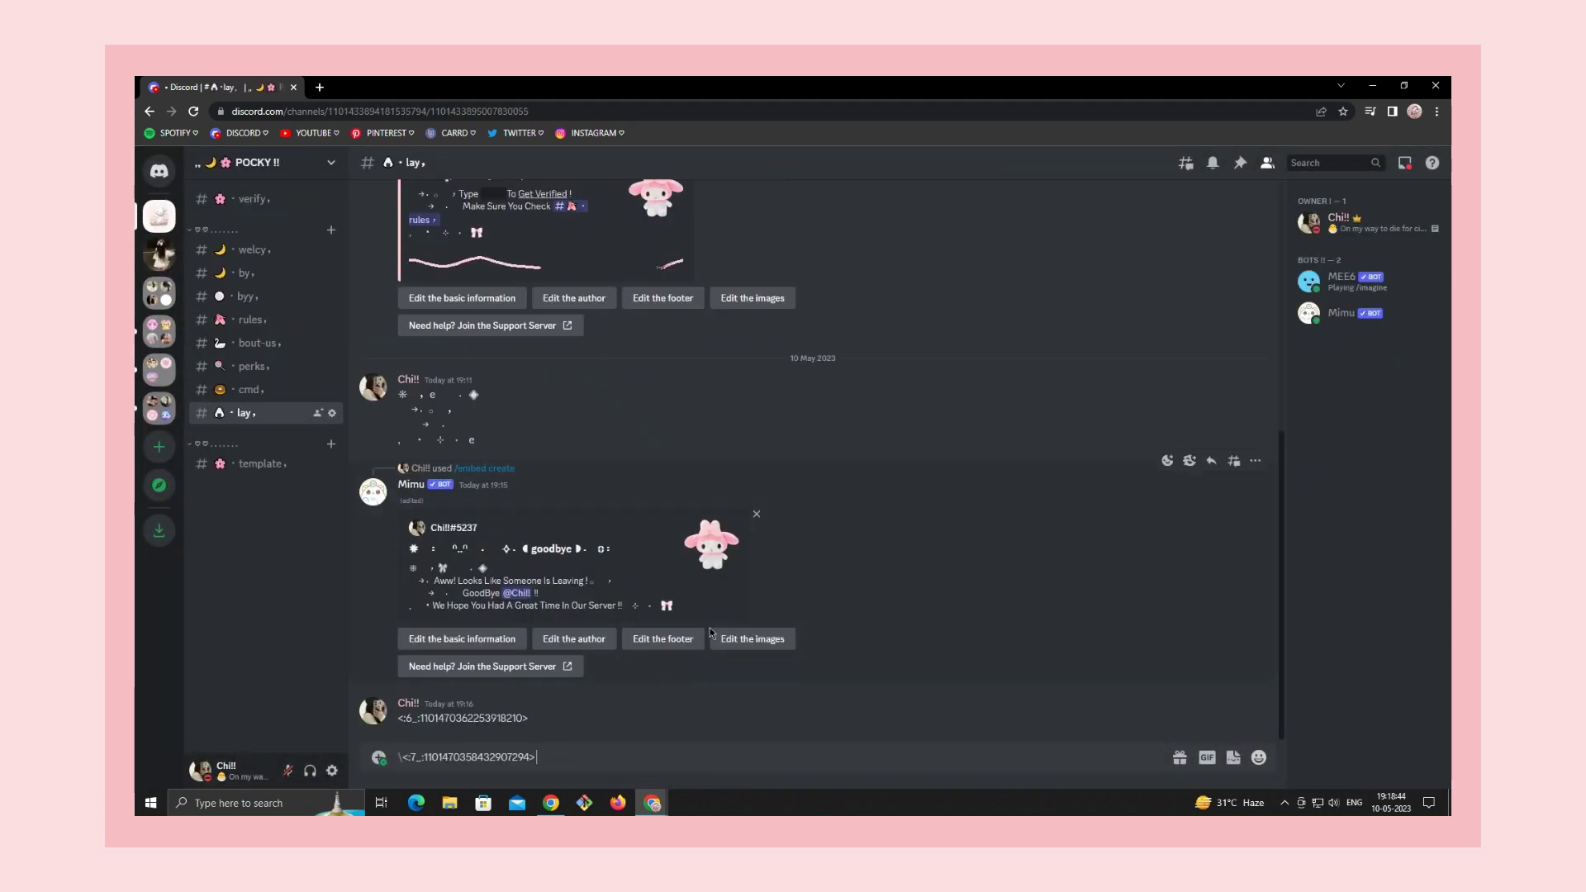
{"action": "left_click", "coordinate": [738, 646]}
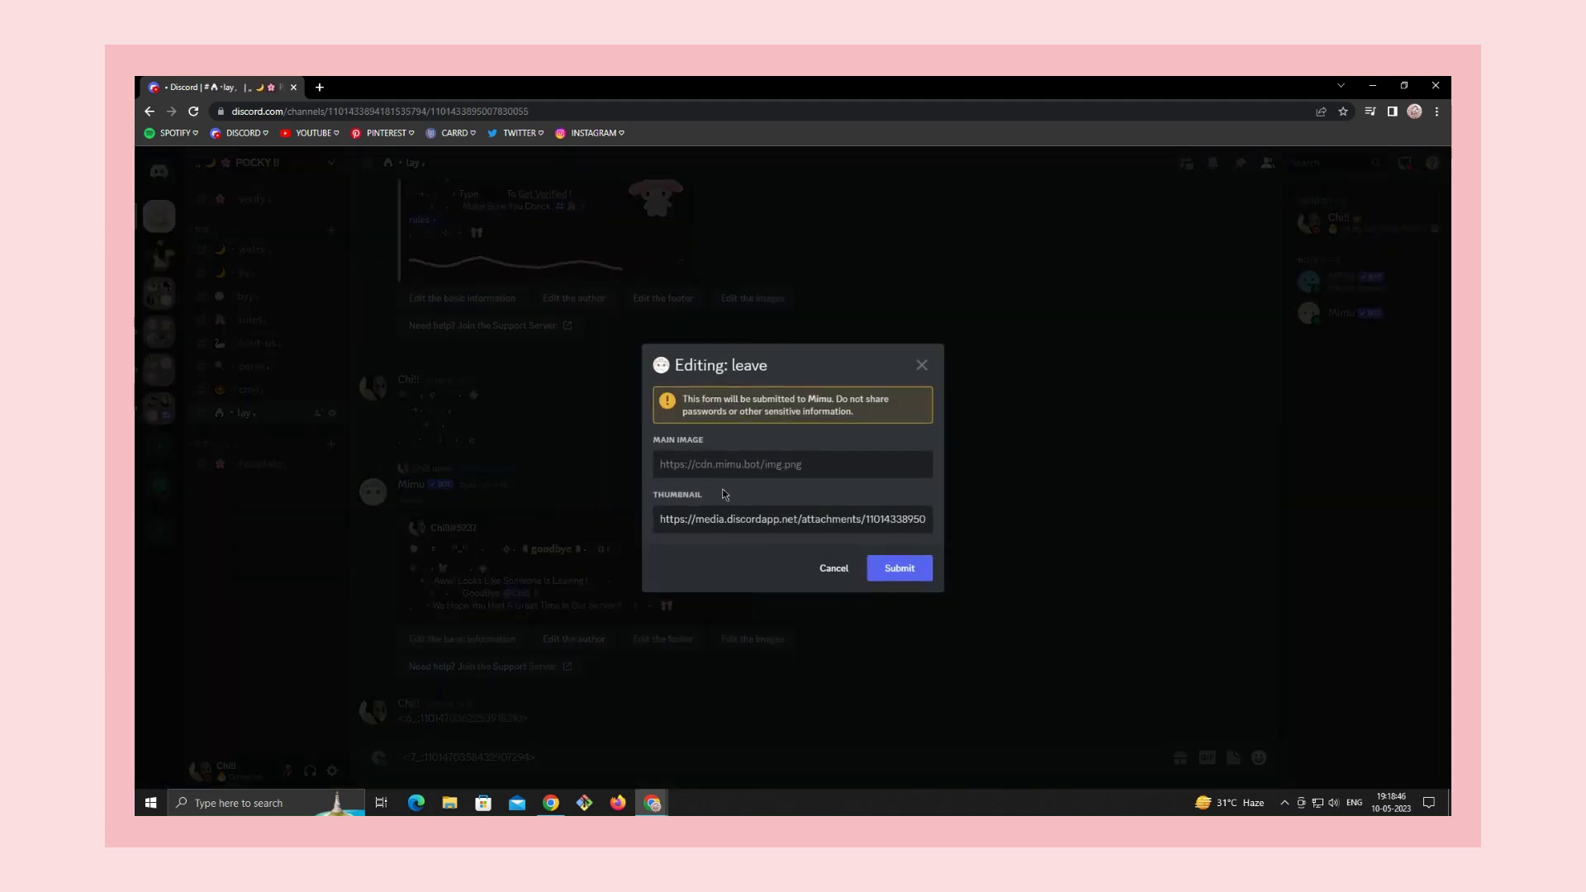
{"action": "left_click", "coordinate": [720, 467]}
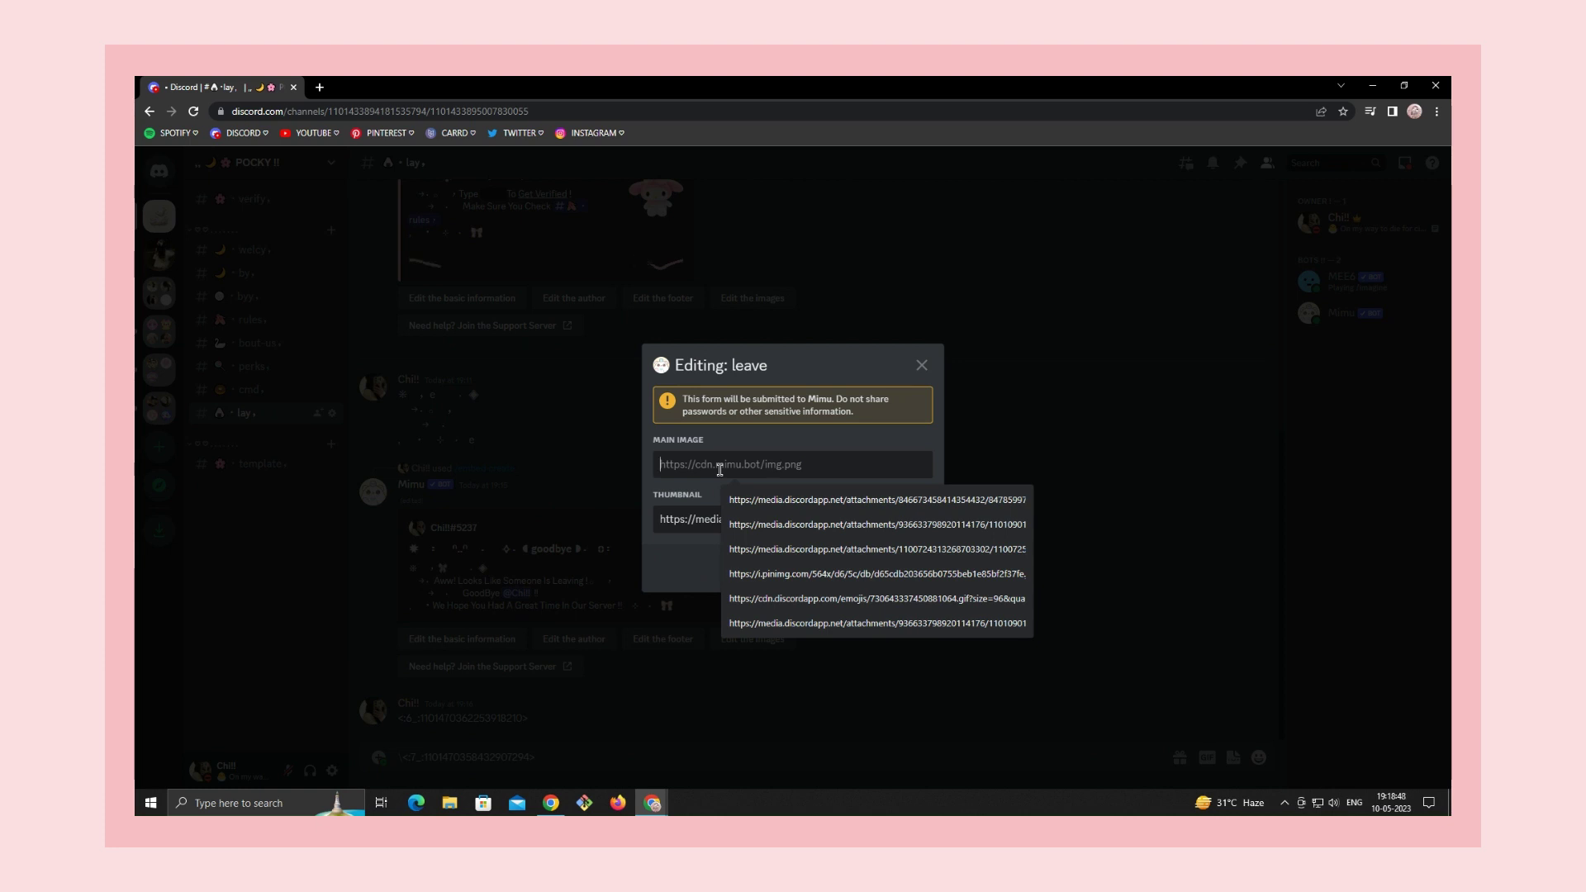
{"action": "key", "text": "ctrl+v"}
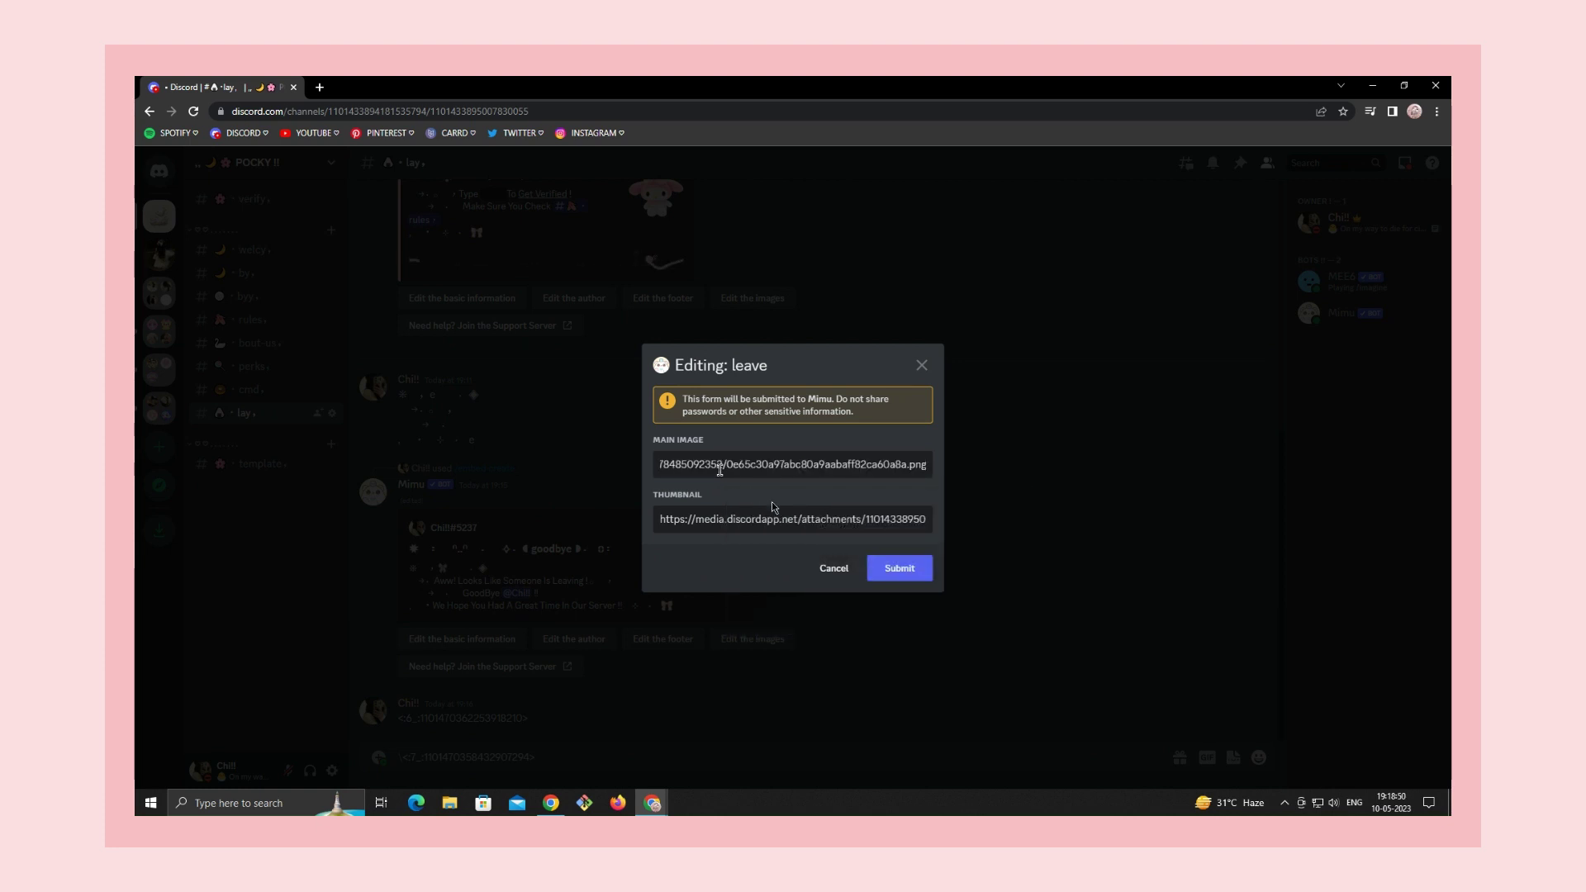
{"action": "left_click", "coordinate": [903, 570]}
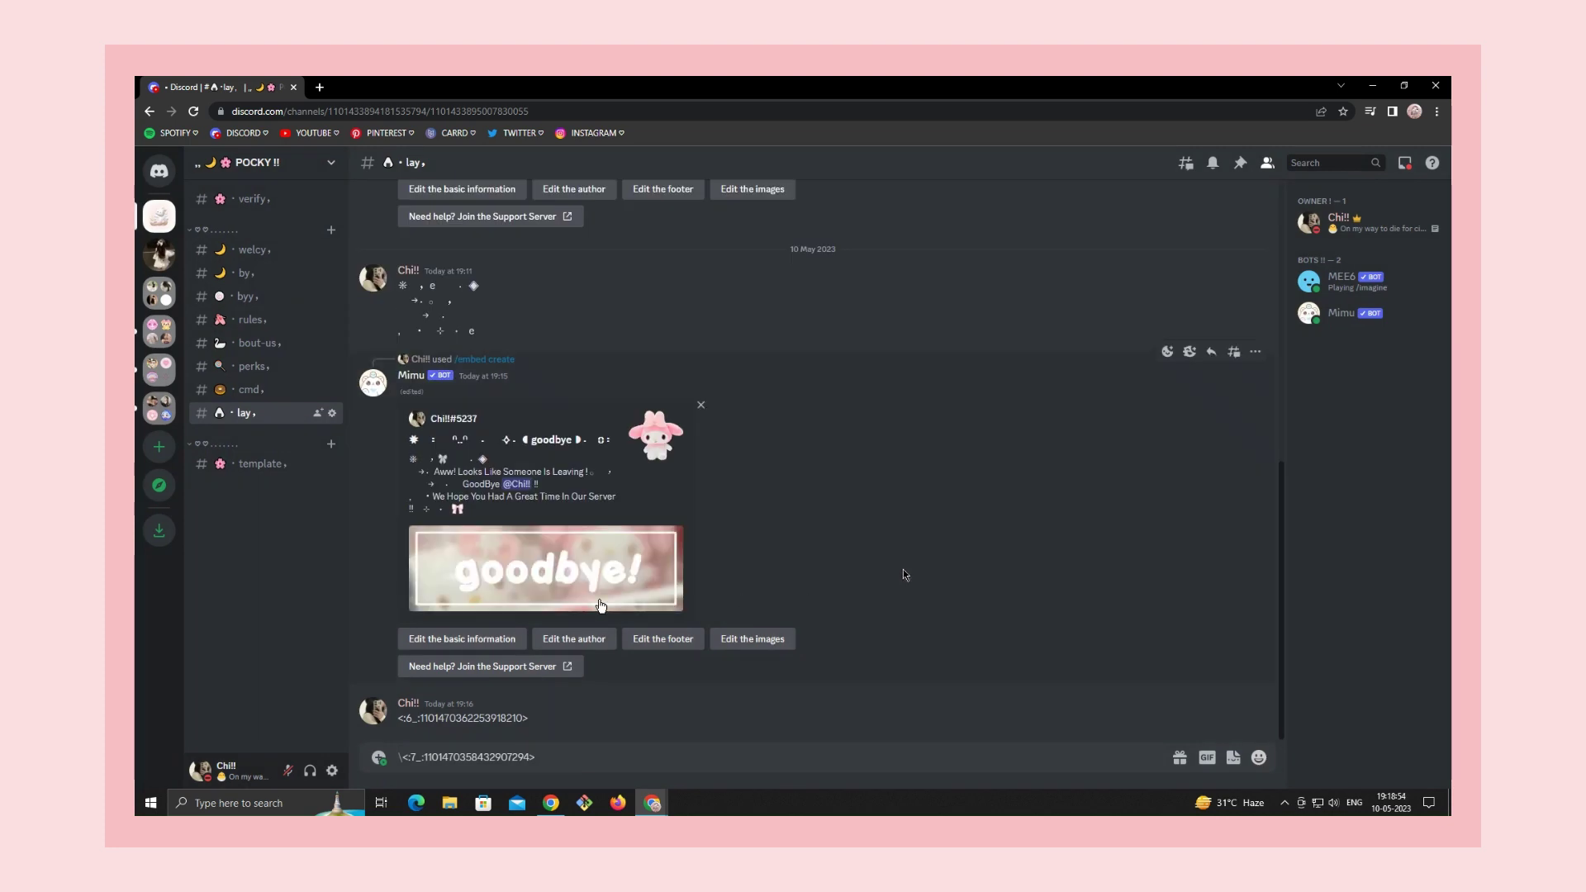
Clear the unsent emoji code from the message draft and run /set messages leavechannel with the by channel
{"action": "left_click", "coordinate": [564, 756]}
{"action": "key", "text": "ctrl+a"}
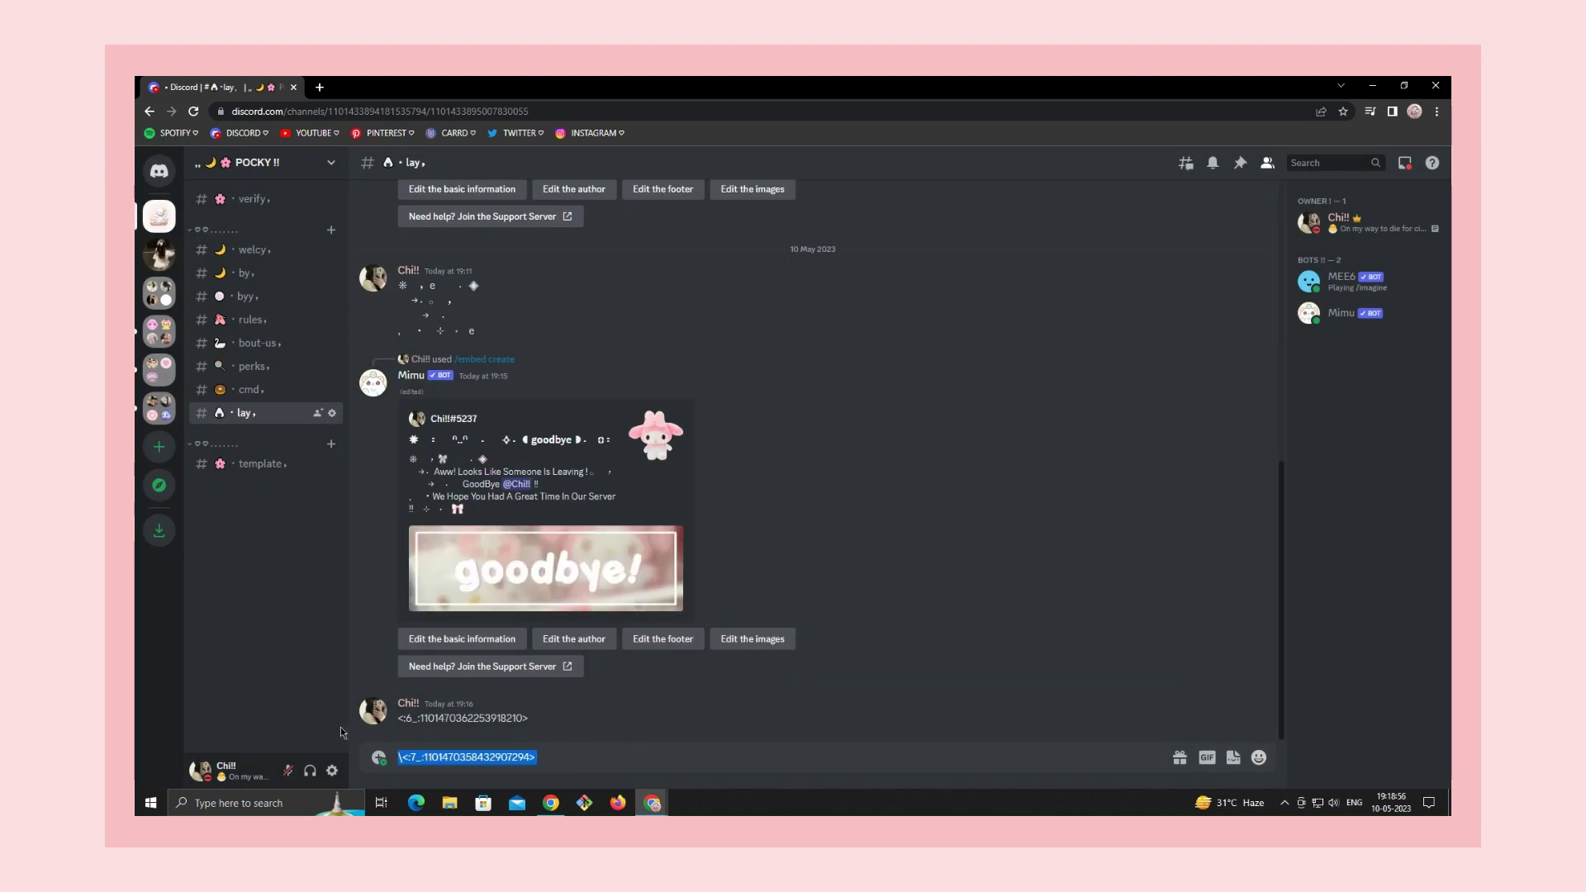
{"action": "key", "text": "BackSpace"}
{"action": "type", "text": "/se"}
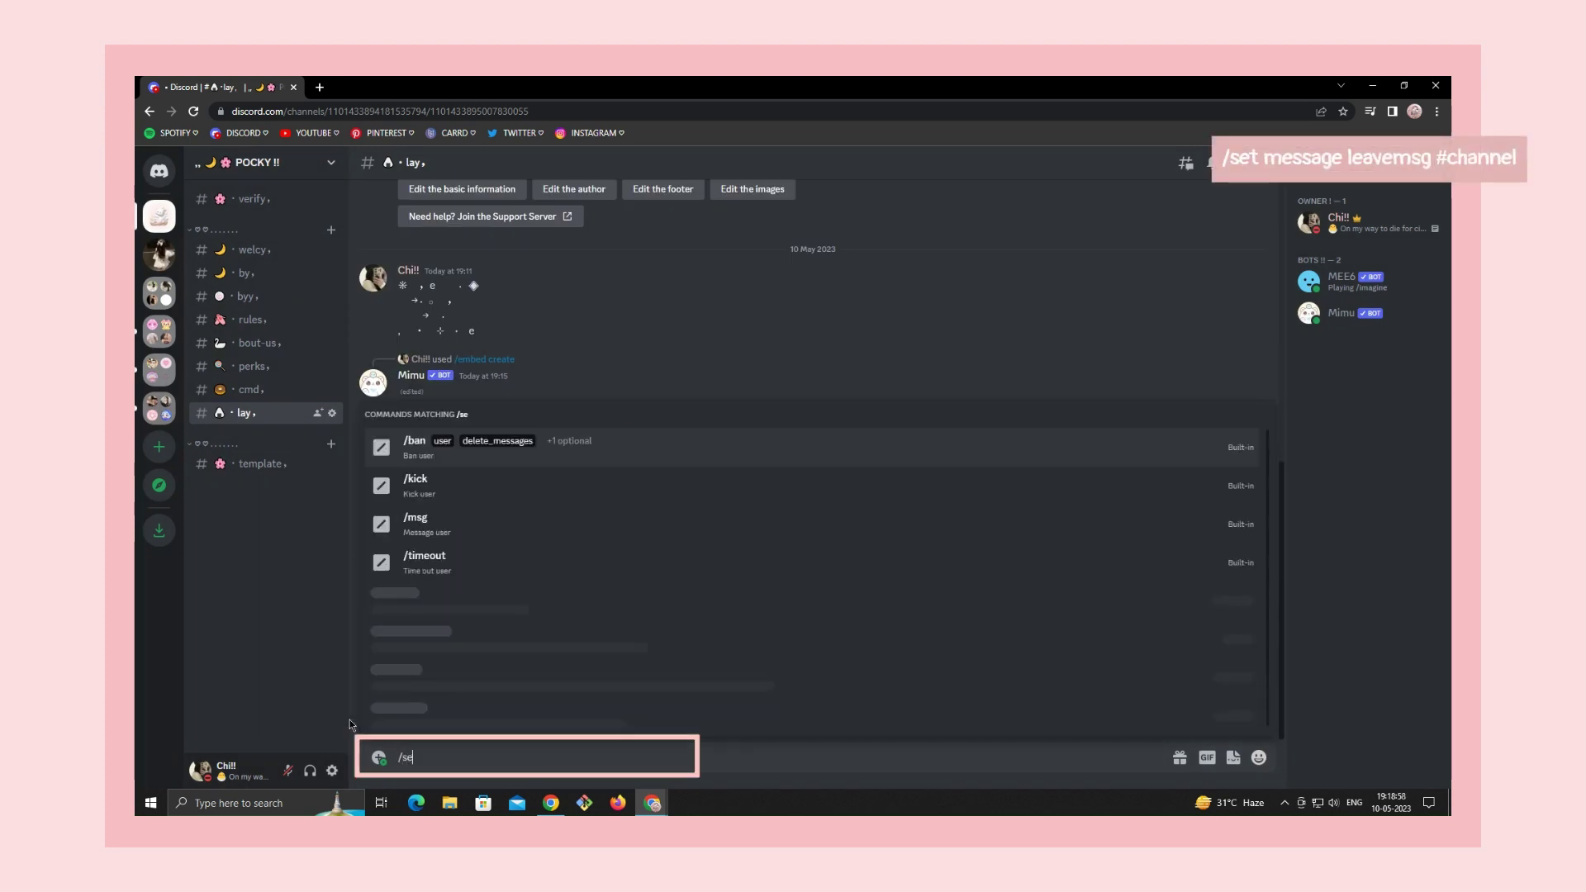
{"action": "type", "text": "t mes"}
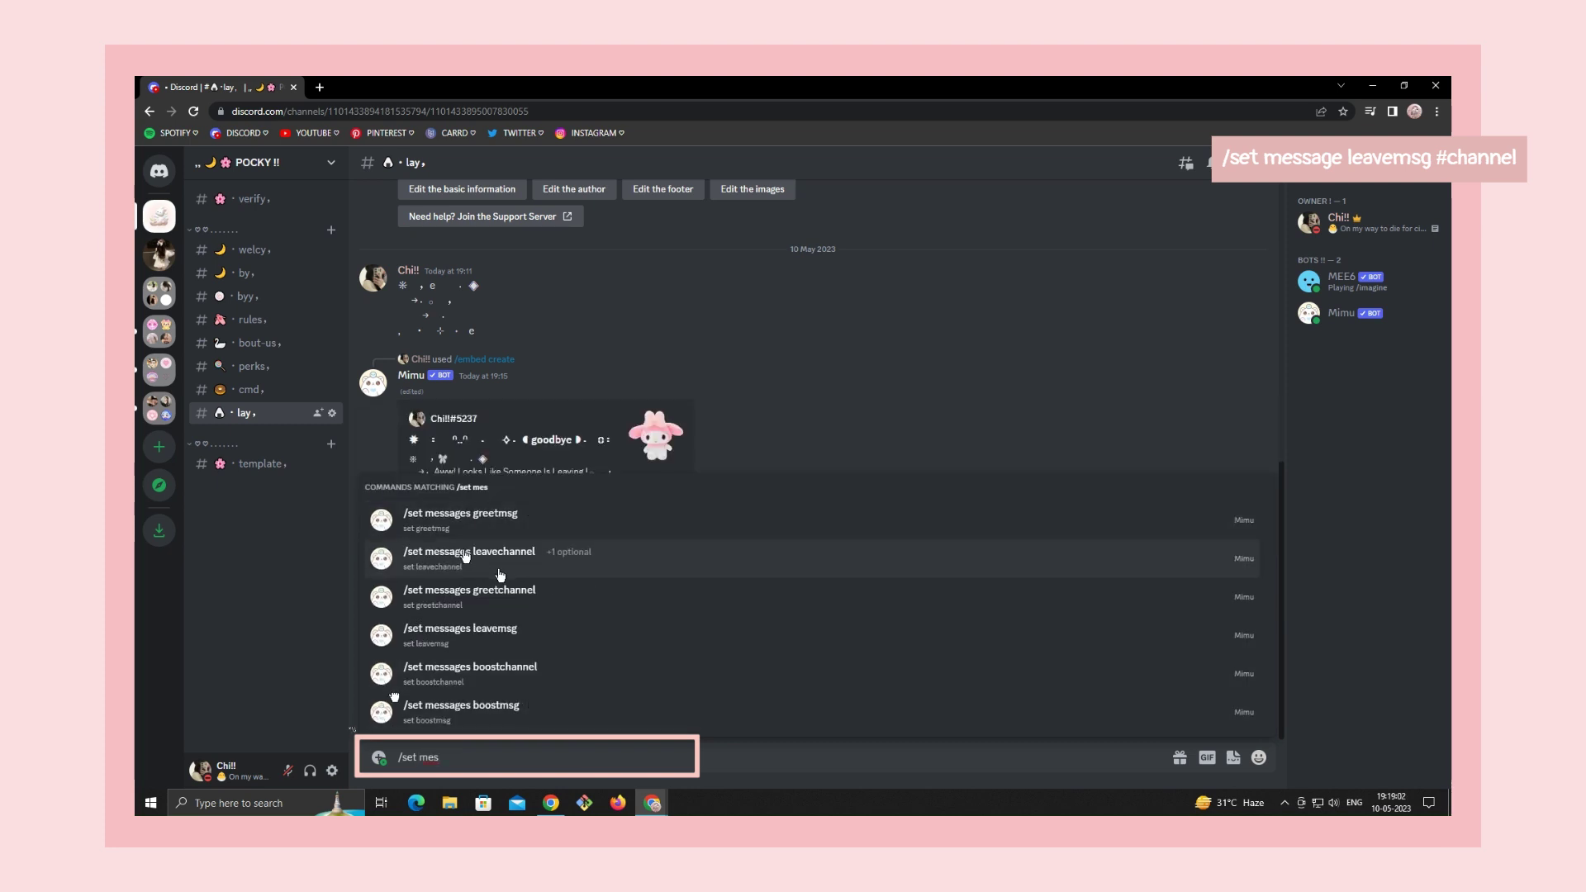
{"action": "left_click", "coordinate": [465, 556]}
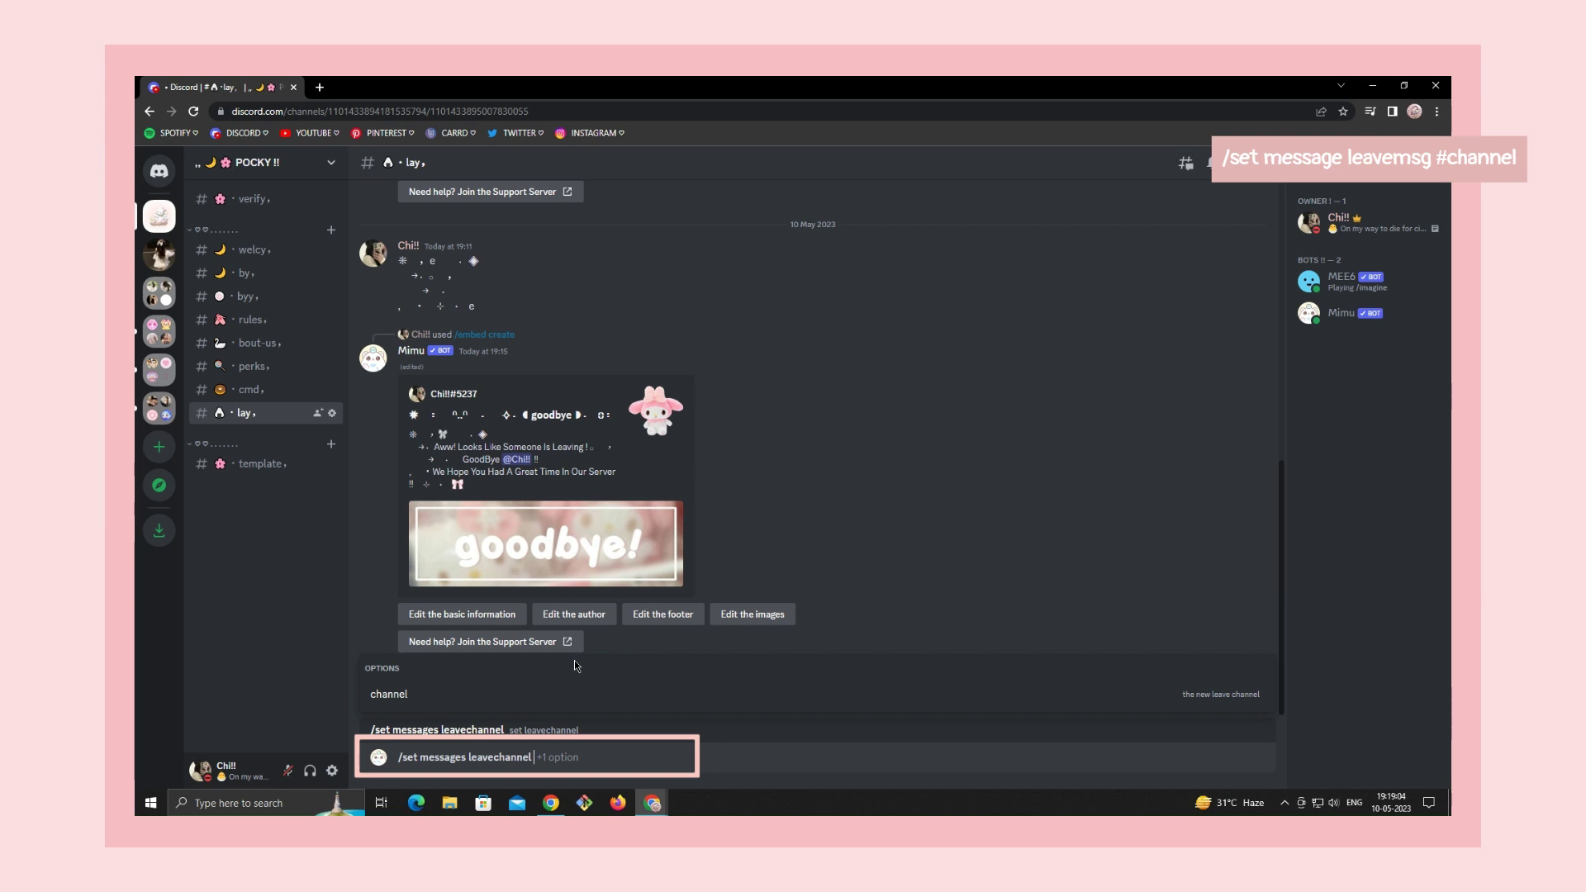
{"action": "left_click", "coordinate": [572, 693]}
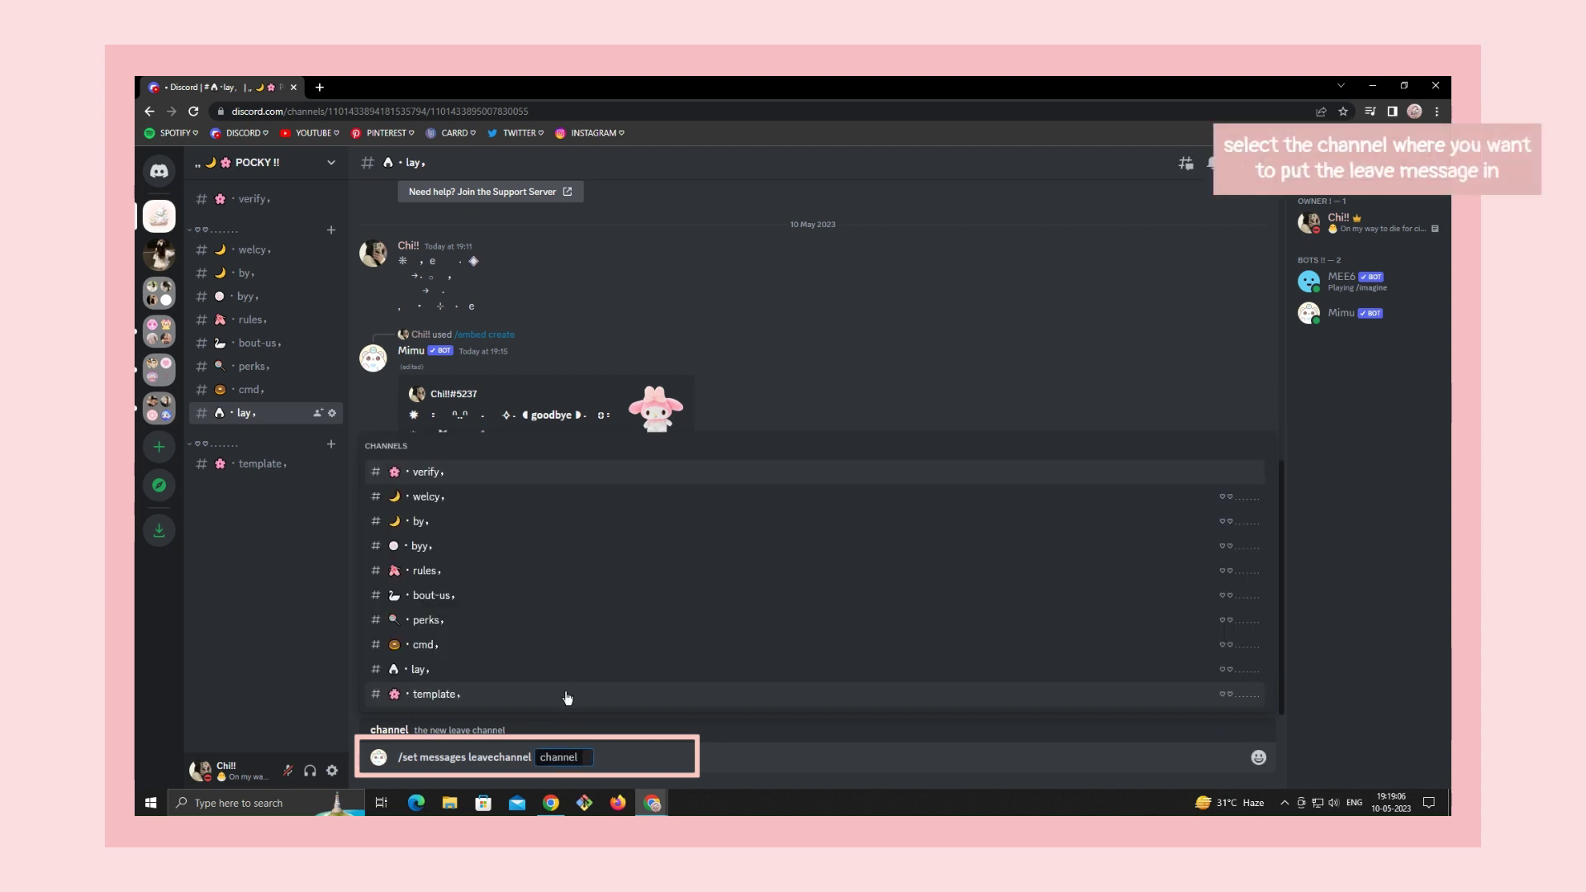
{"action": "left_click", "coordinate": [423, 524]}
{"action": "key", "text": "Return"}
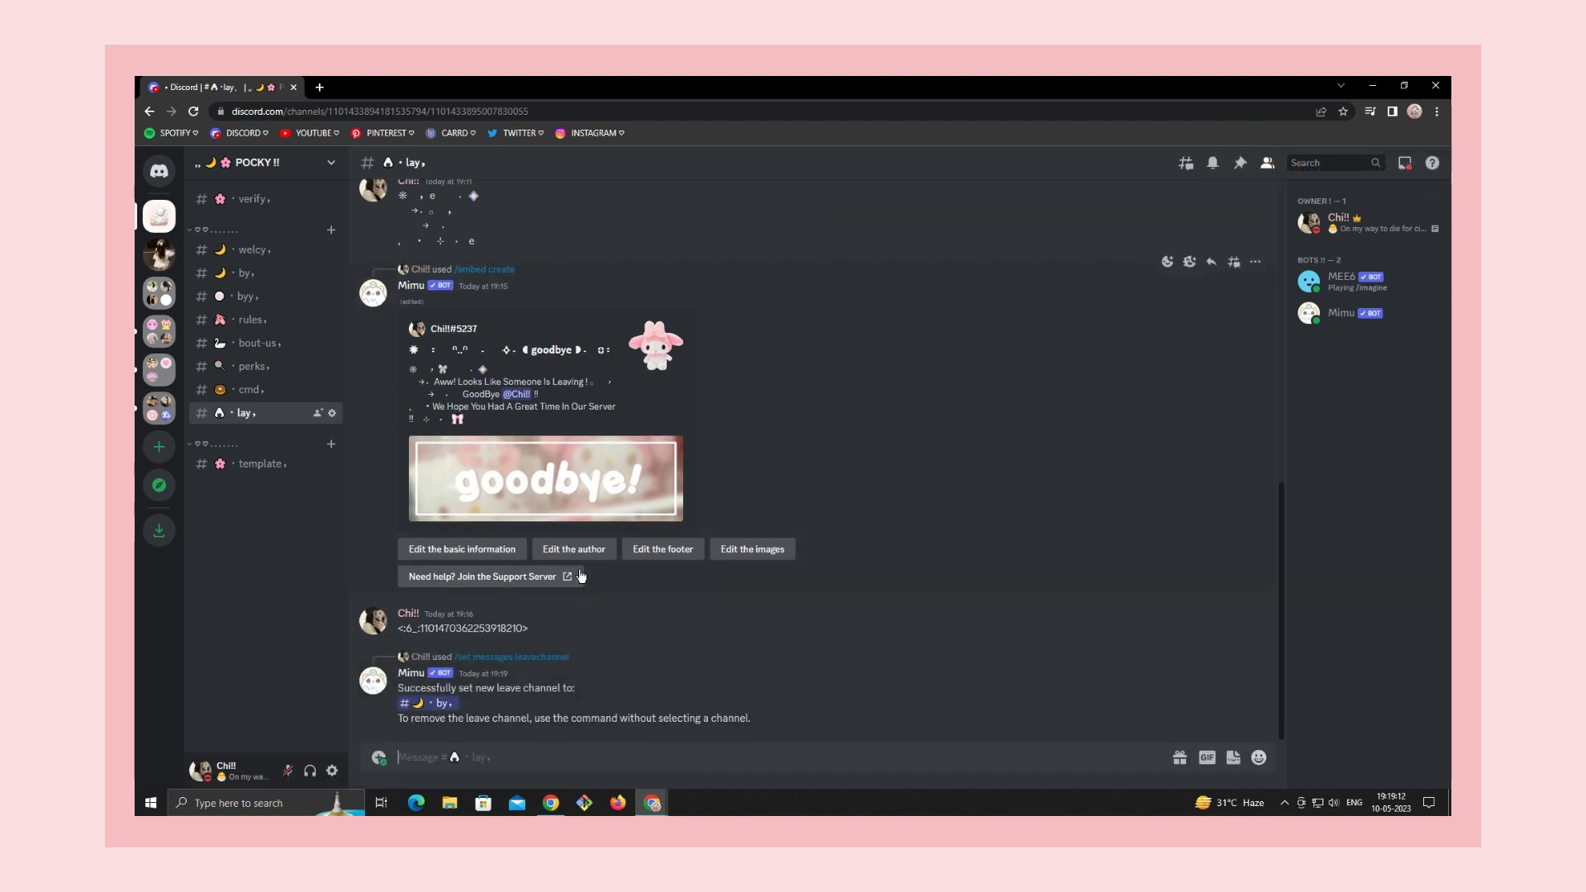
Set the leave embed's footer timestamp to yes and then back to no, submitting each change
{"action": "left_click", "coordinate": [652, 552]}
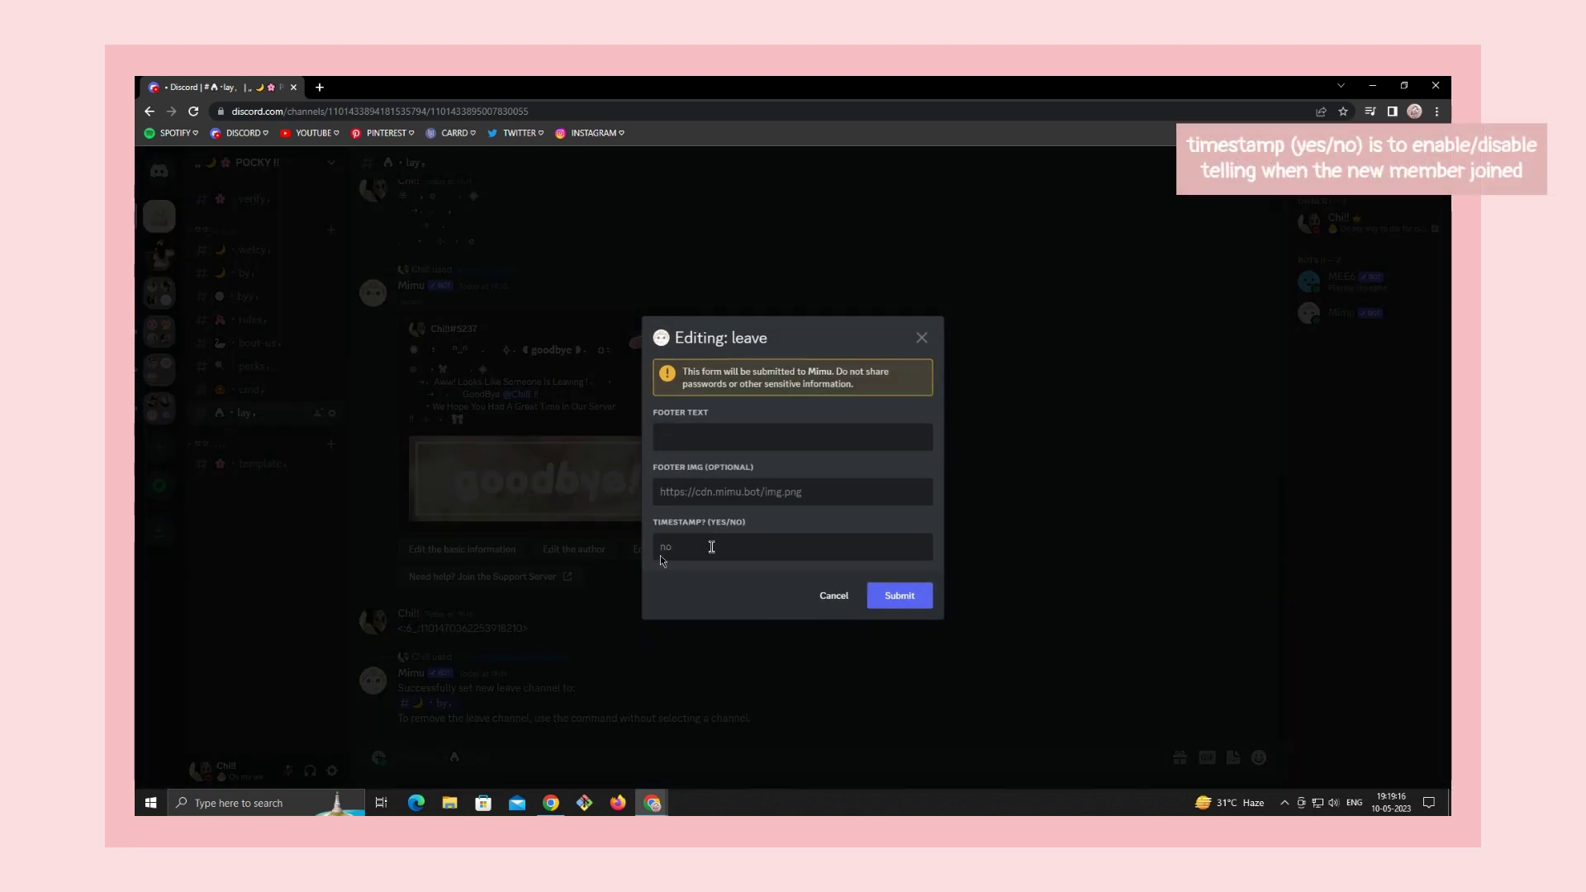
{"action": "left_click", "coordinate": [752, 583]}
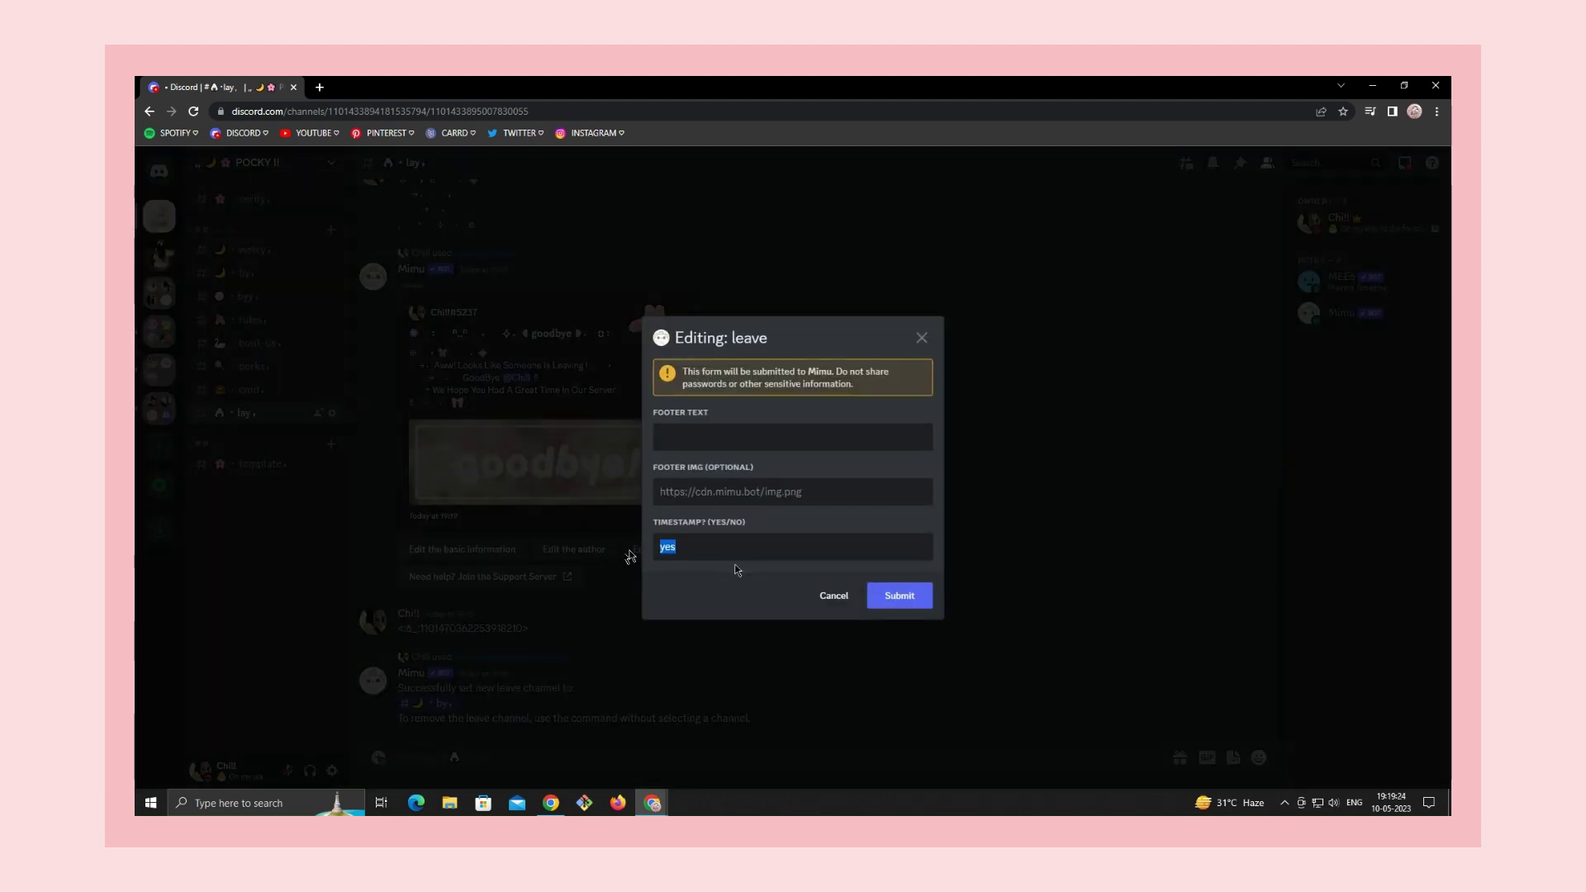
{"action": "type", "text": "o"}
{"action": "left_click", "coordinate": [895, 596]}
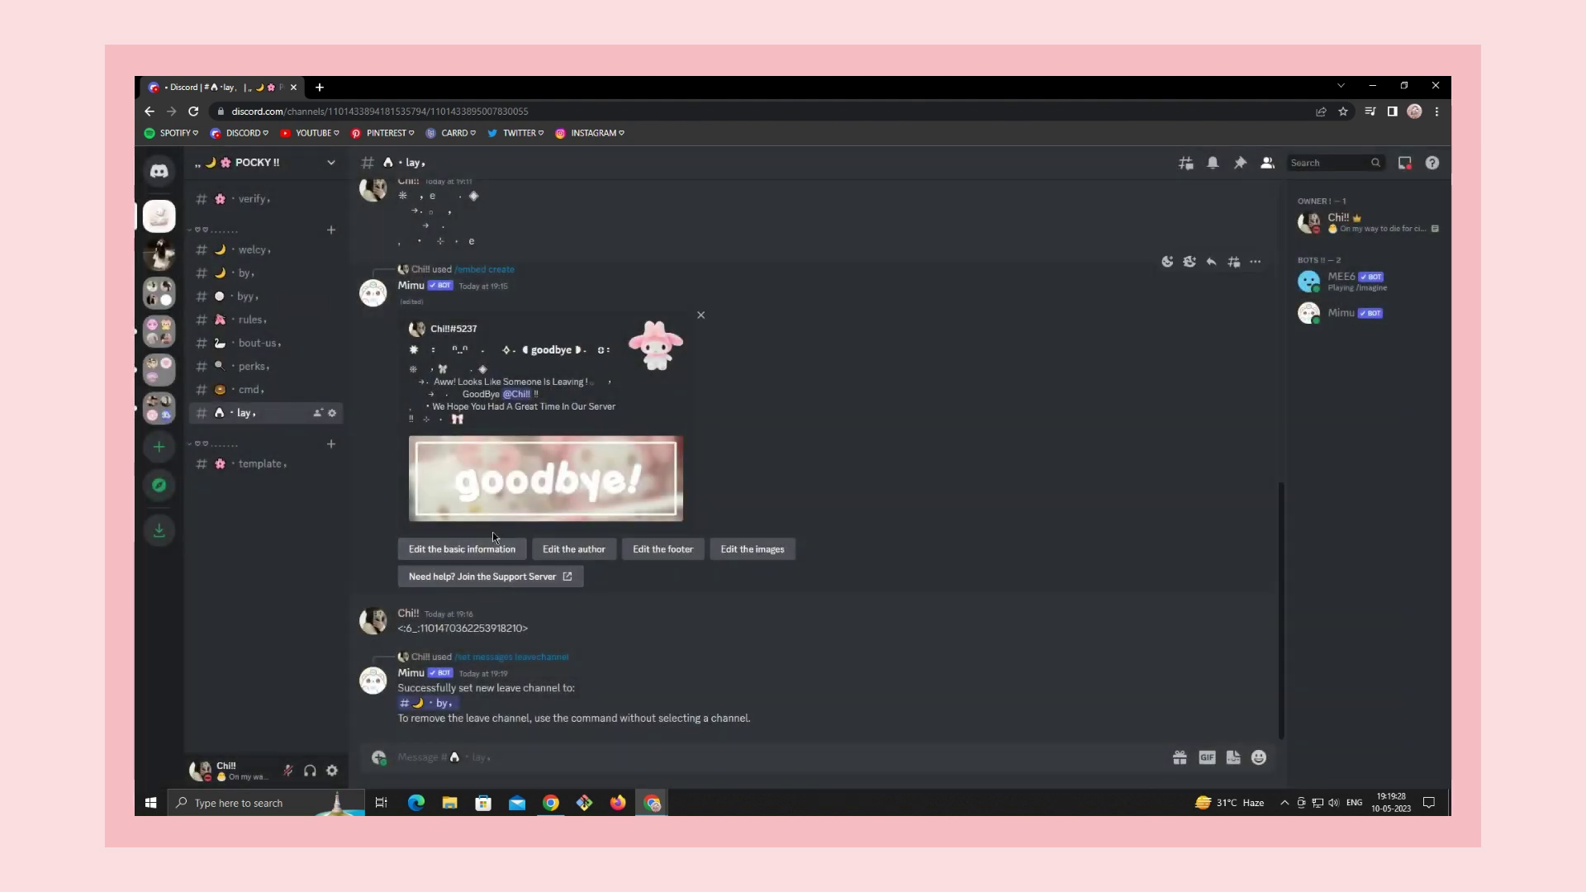
Set the leave embed's timestamp to yes and its footer image to the bunny character's address from the clipboard history, and submit
{"action": "left_click", "coordinate": [662, 550]}
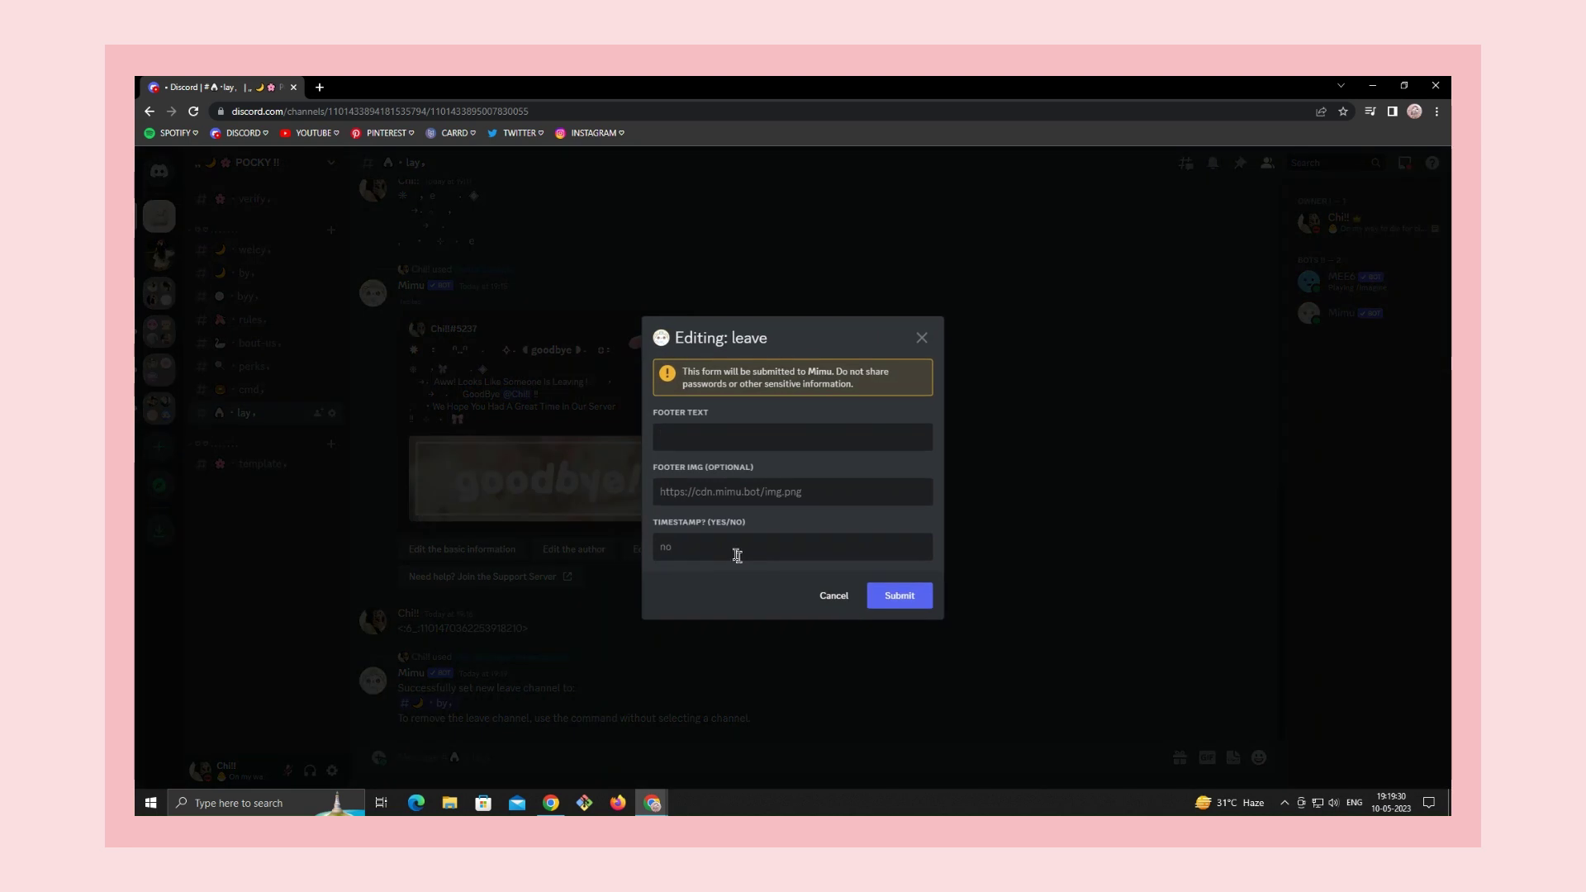
{"action": "left_click", "coordinate": [722, 556]}
{"action": "left_click", "coordinate": [707, 496]}
{"action": "right_click", "coordinate": [706, 496]}
{"action": "left_click", "coordinate": [686, 493]}
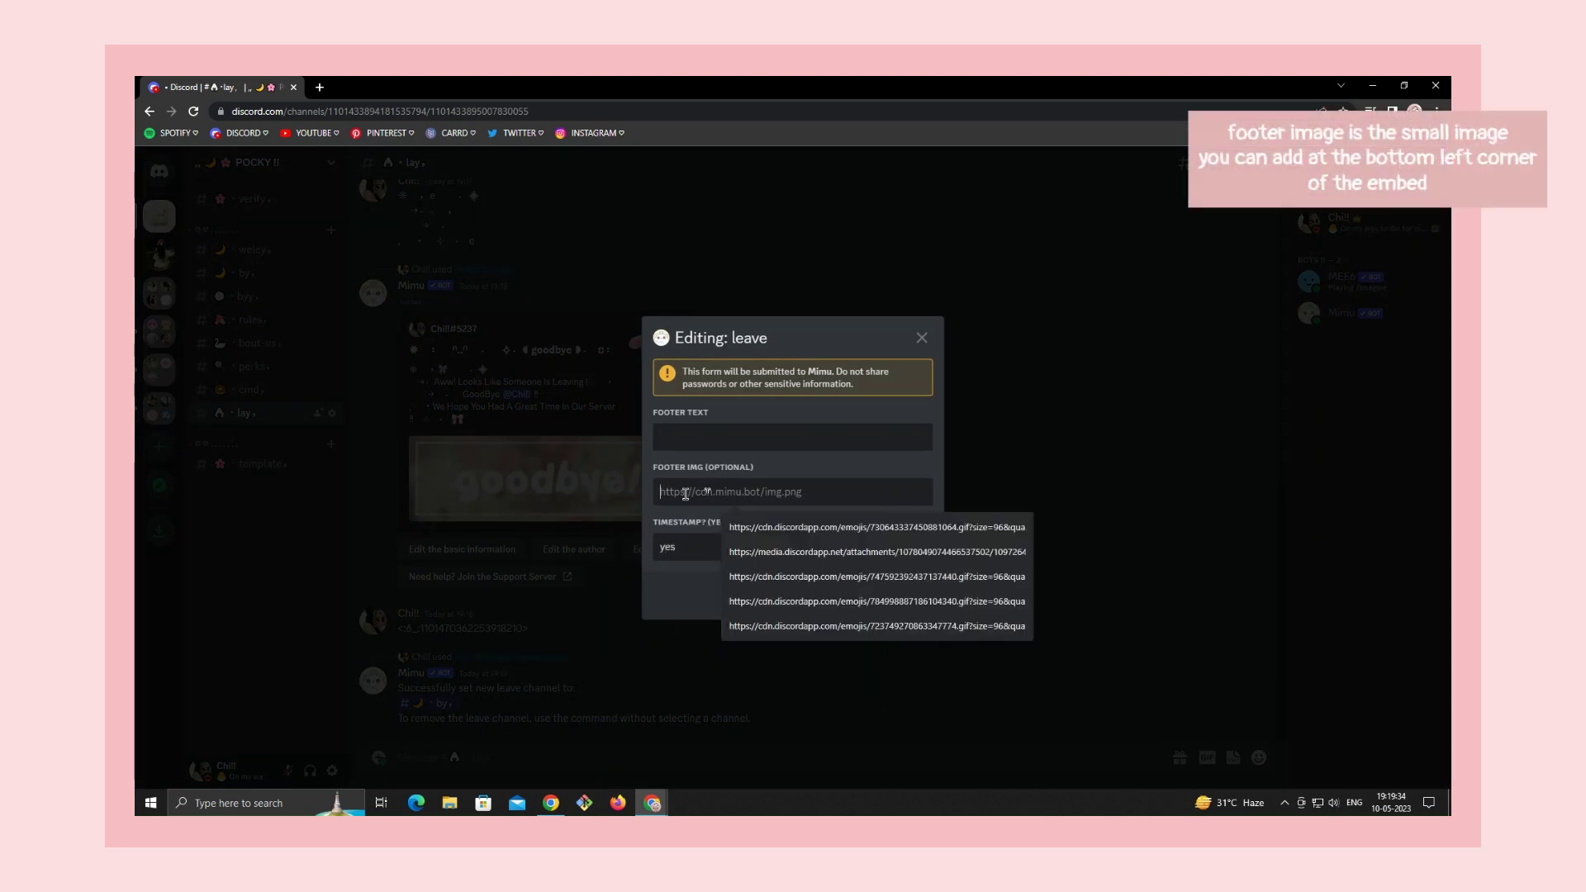
{"action": "key", "text": "super+v"}
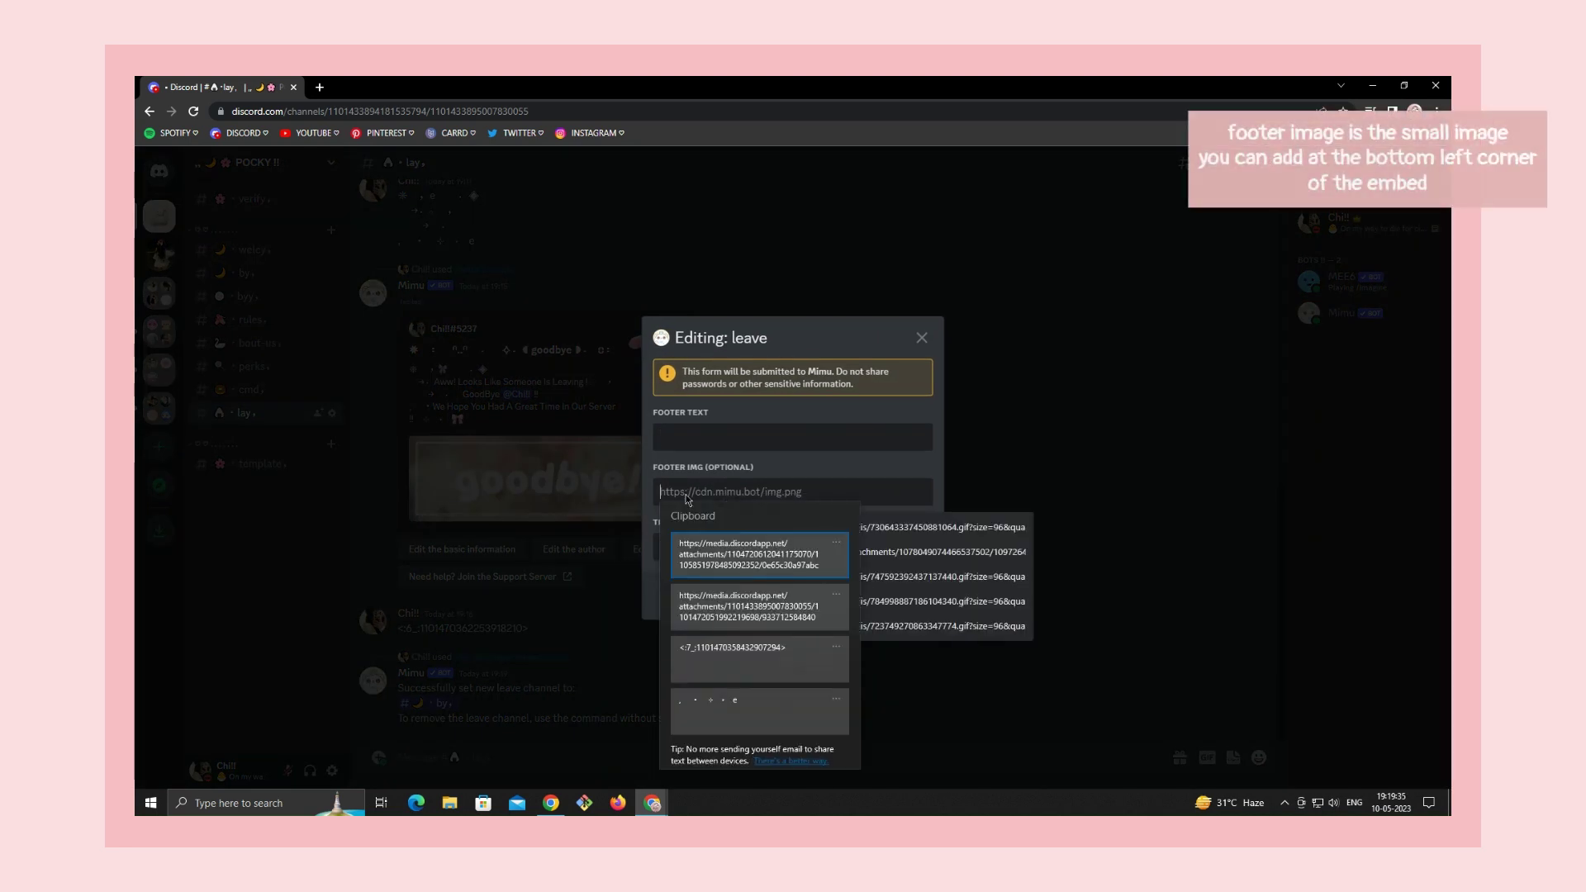
{"action": "left_click", "coordinate": [758, 605]}
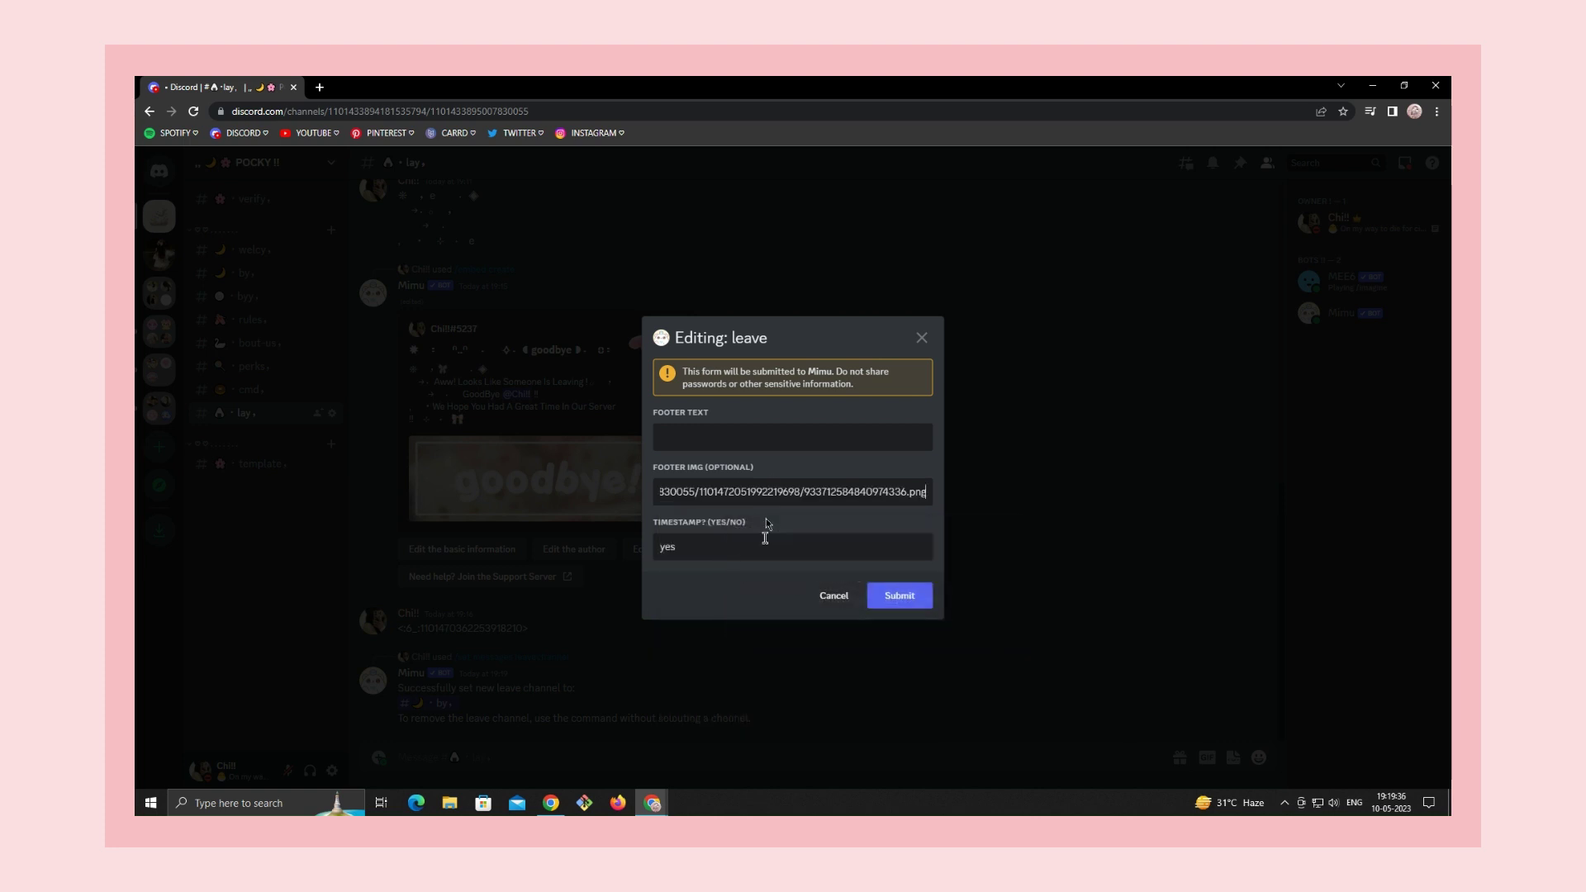
{"action": "left_click", "coordinate": [899, 593]}
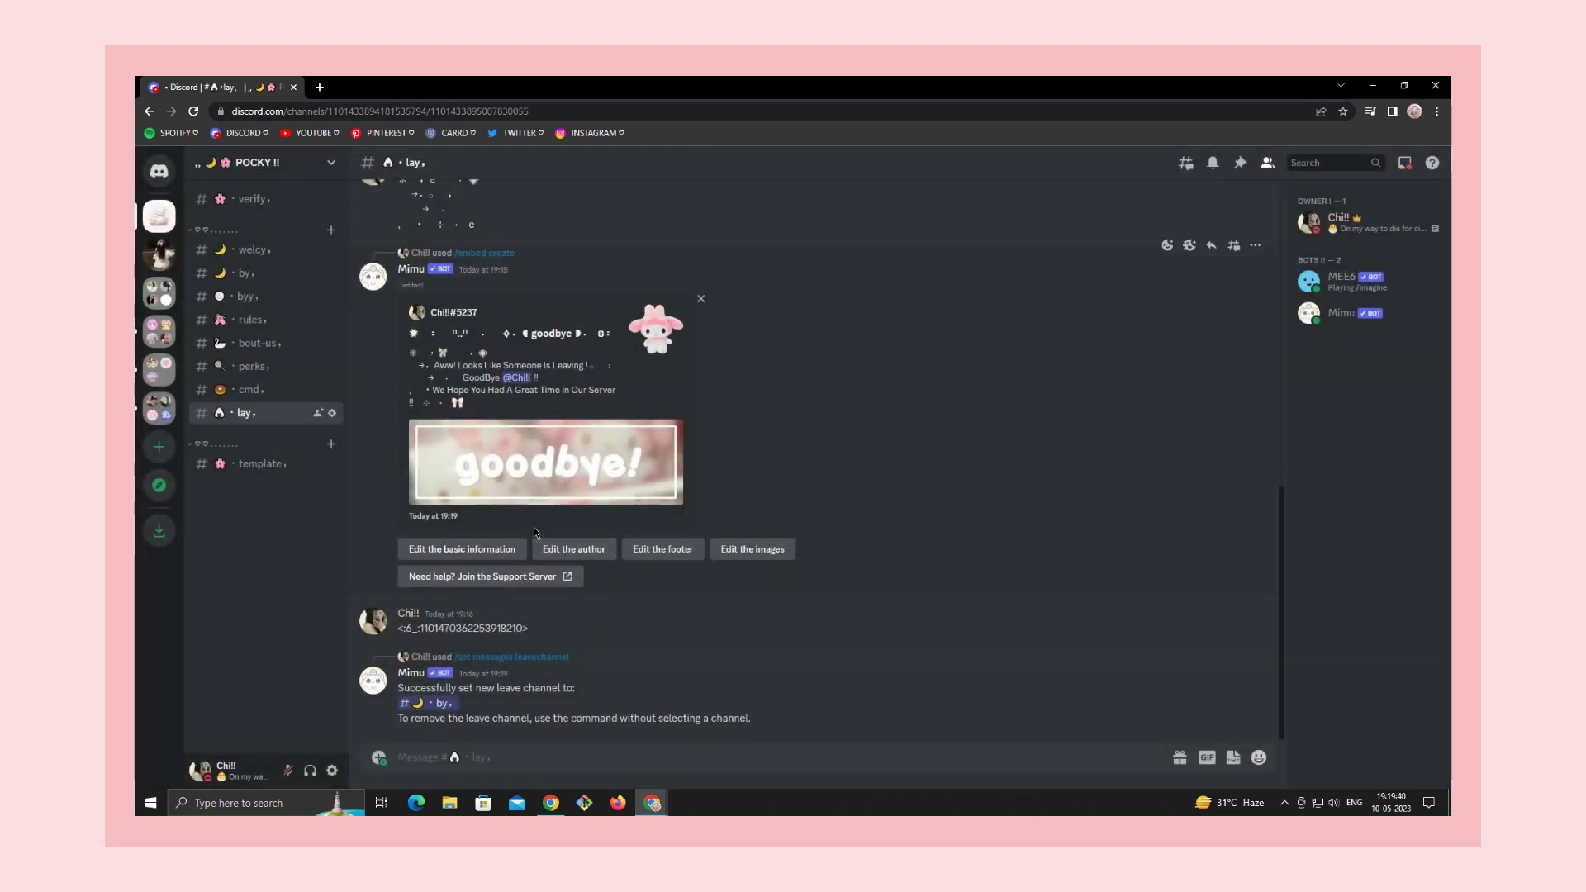
Set the leave embed's footer text to "buh bye!" and submit the form
{"action": "left_click", "coordinate": [658, 550]}
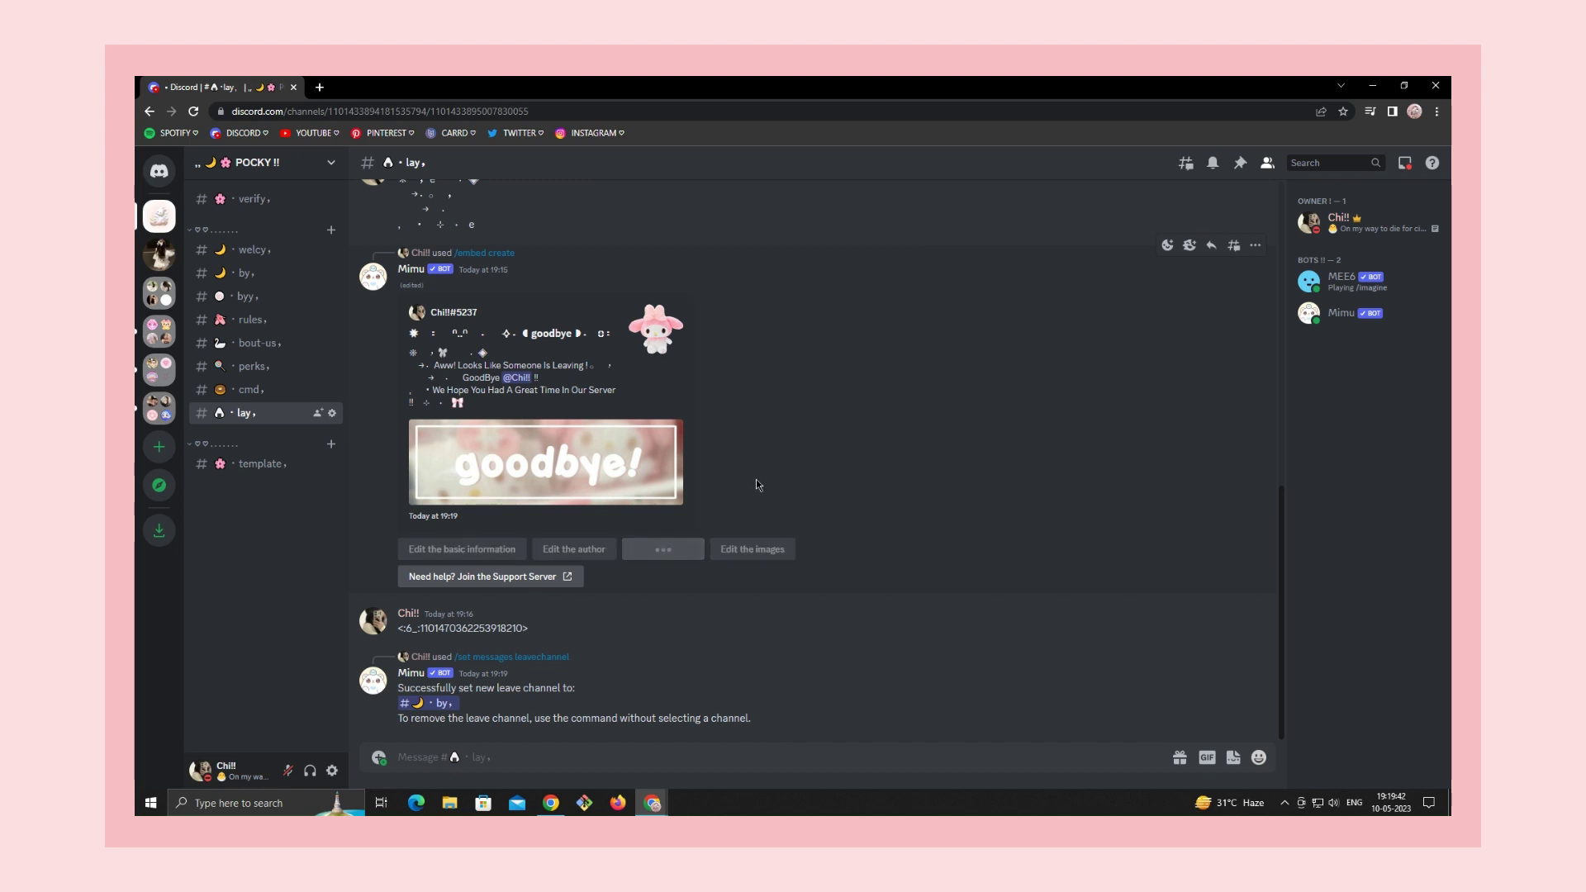
{"action": "left_click", "coordinate": [741, 438]}
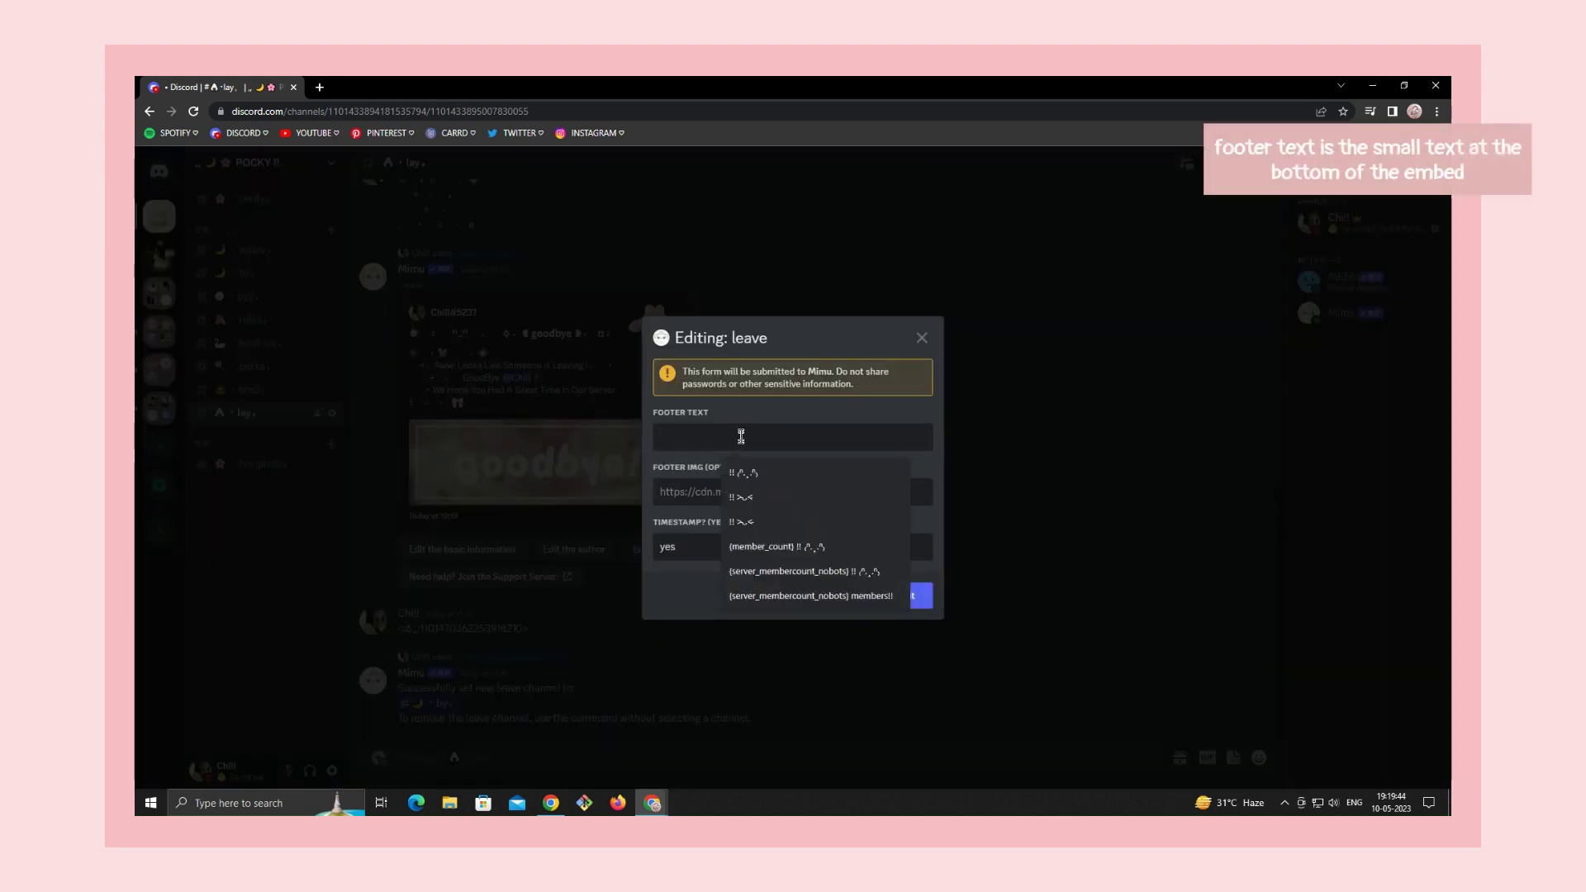
{"action": "type", "text": "buh "}
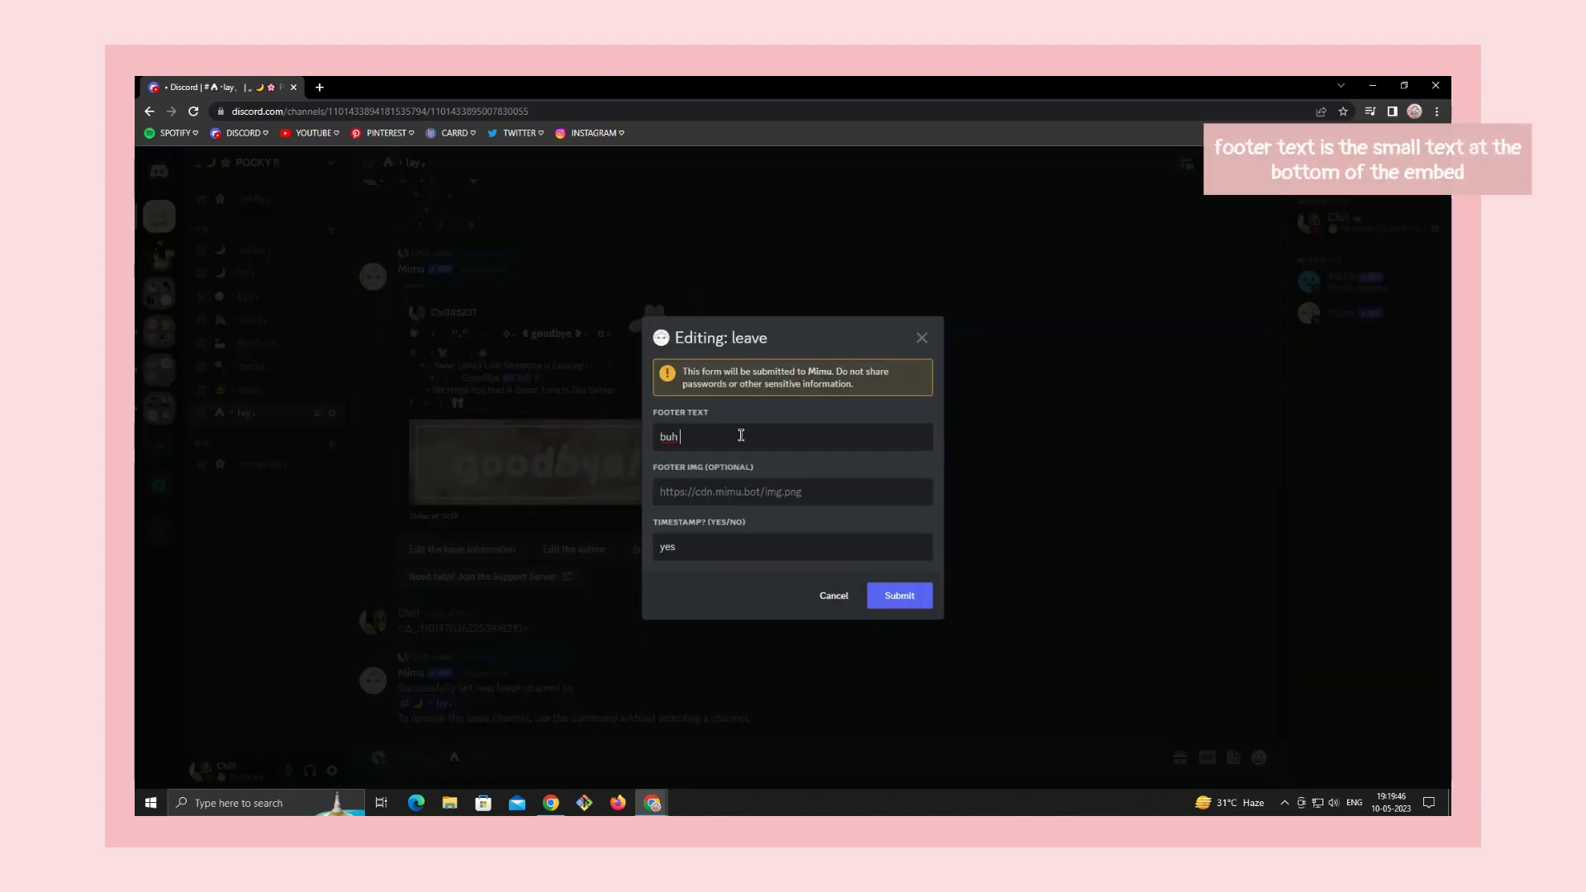
{"action": "type", "text": "bye!"}
{"action": "left_click", "coordinate": [915, 587]}
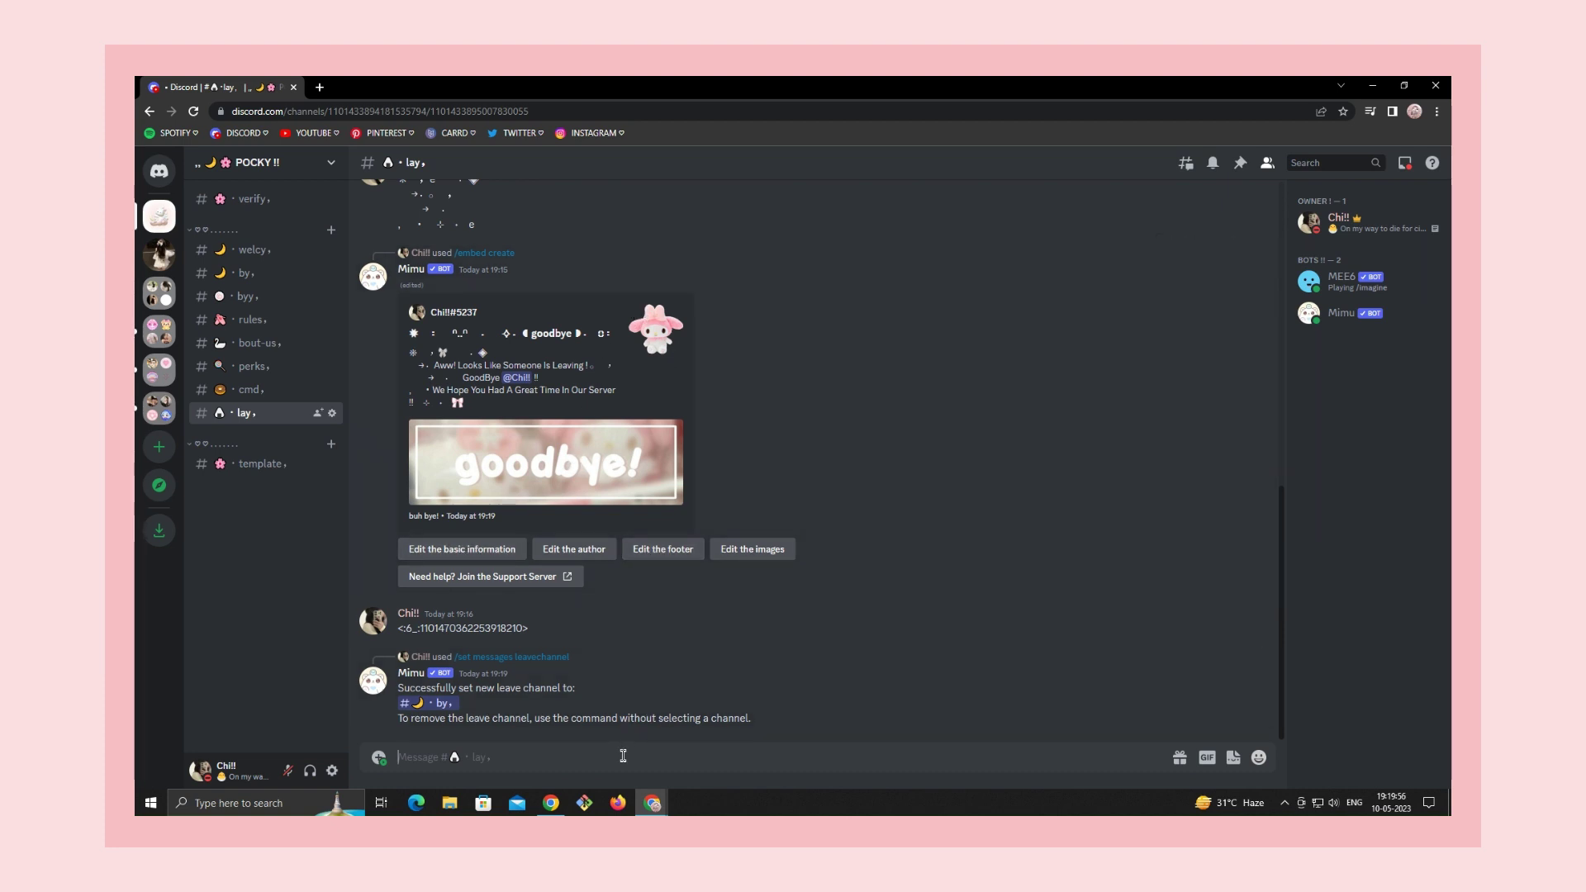
Run /set messages leavemsg with the message "Goodbye!! {user}"
{"action": "type", "text": "/set mes"}
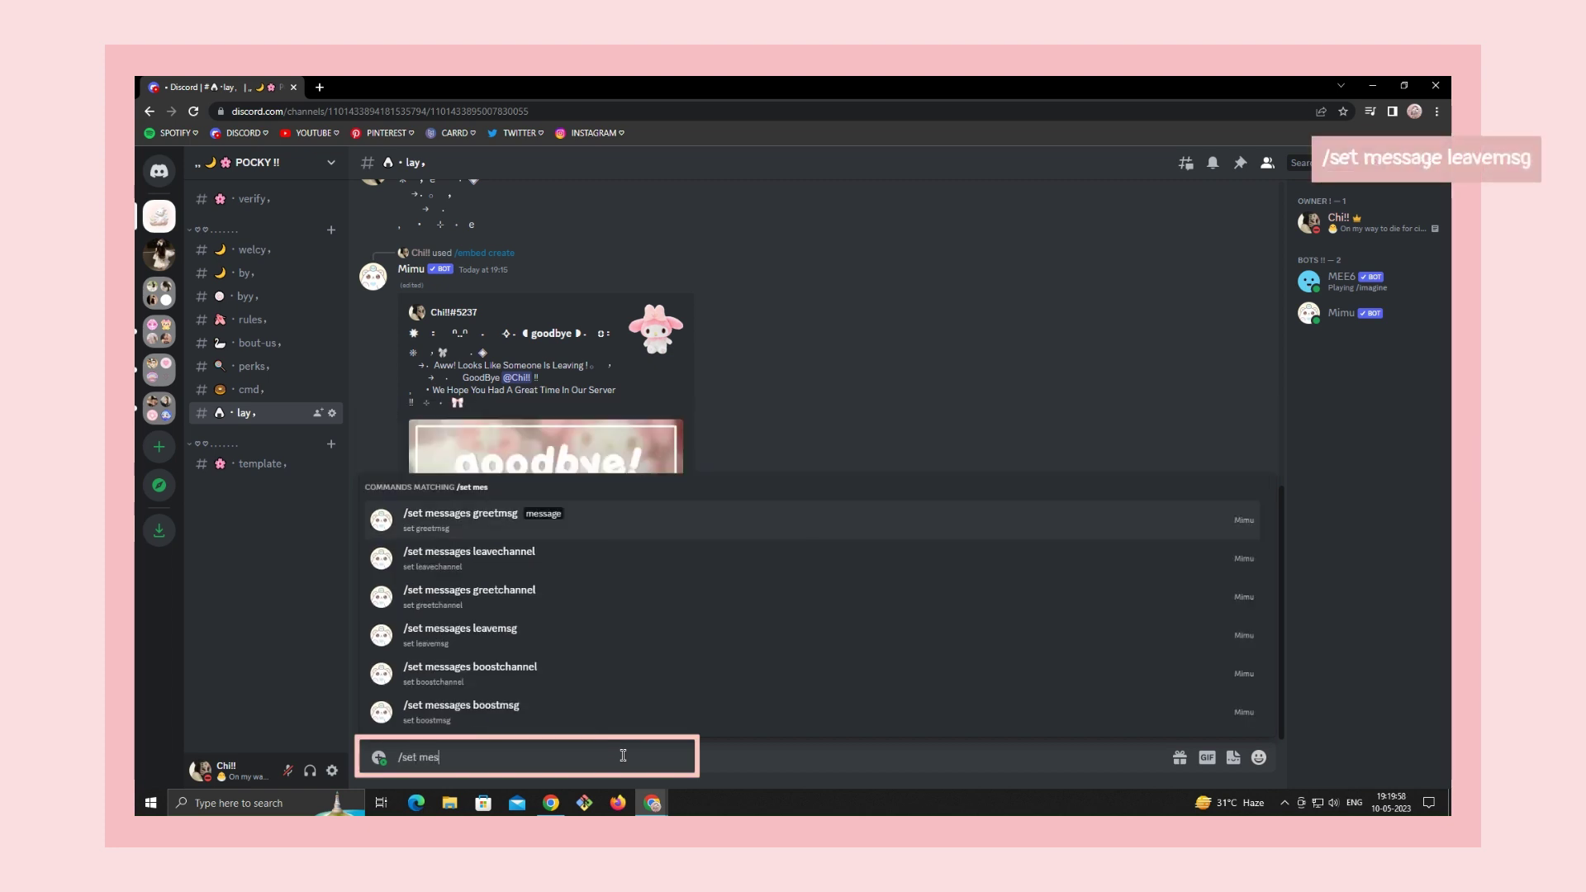
{"action": "type", "text": "s"}
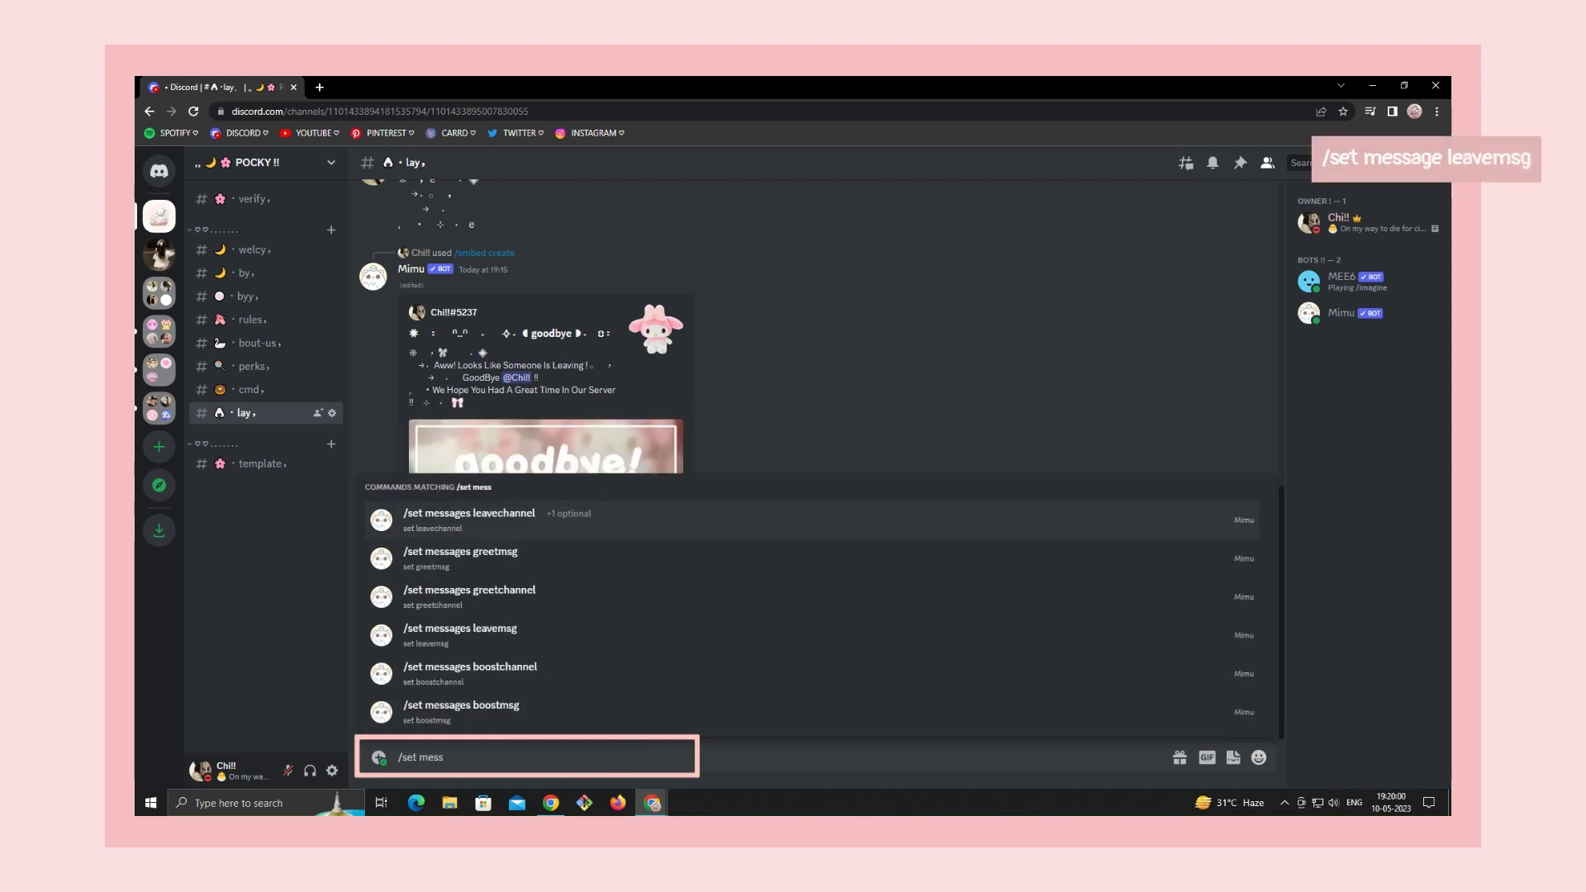
{"action": "left_click", "coordinate": [507, 632]}
{"action": "type", "text": "Goodbye!!"}
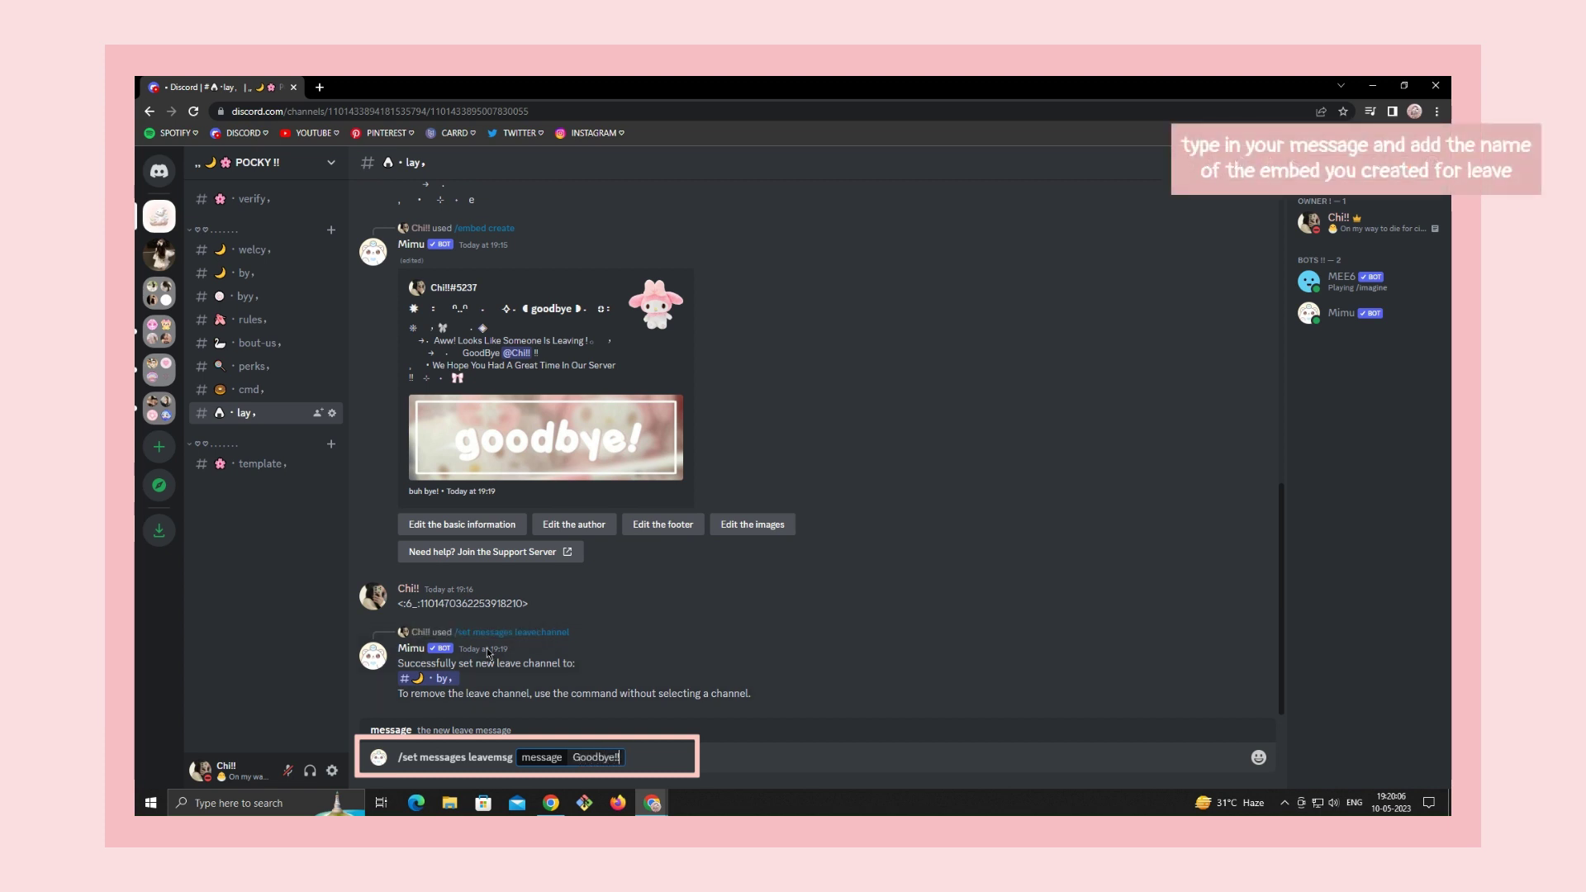
{"action": "type", "text": " {user}"}
{"action": "key", "text": "Return"}
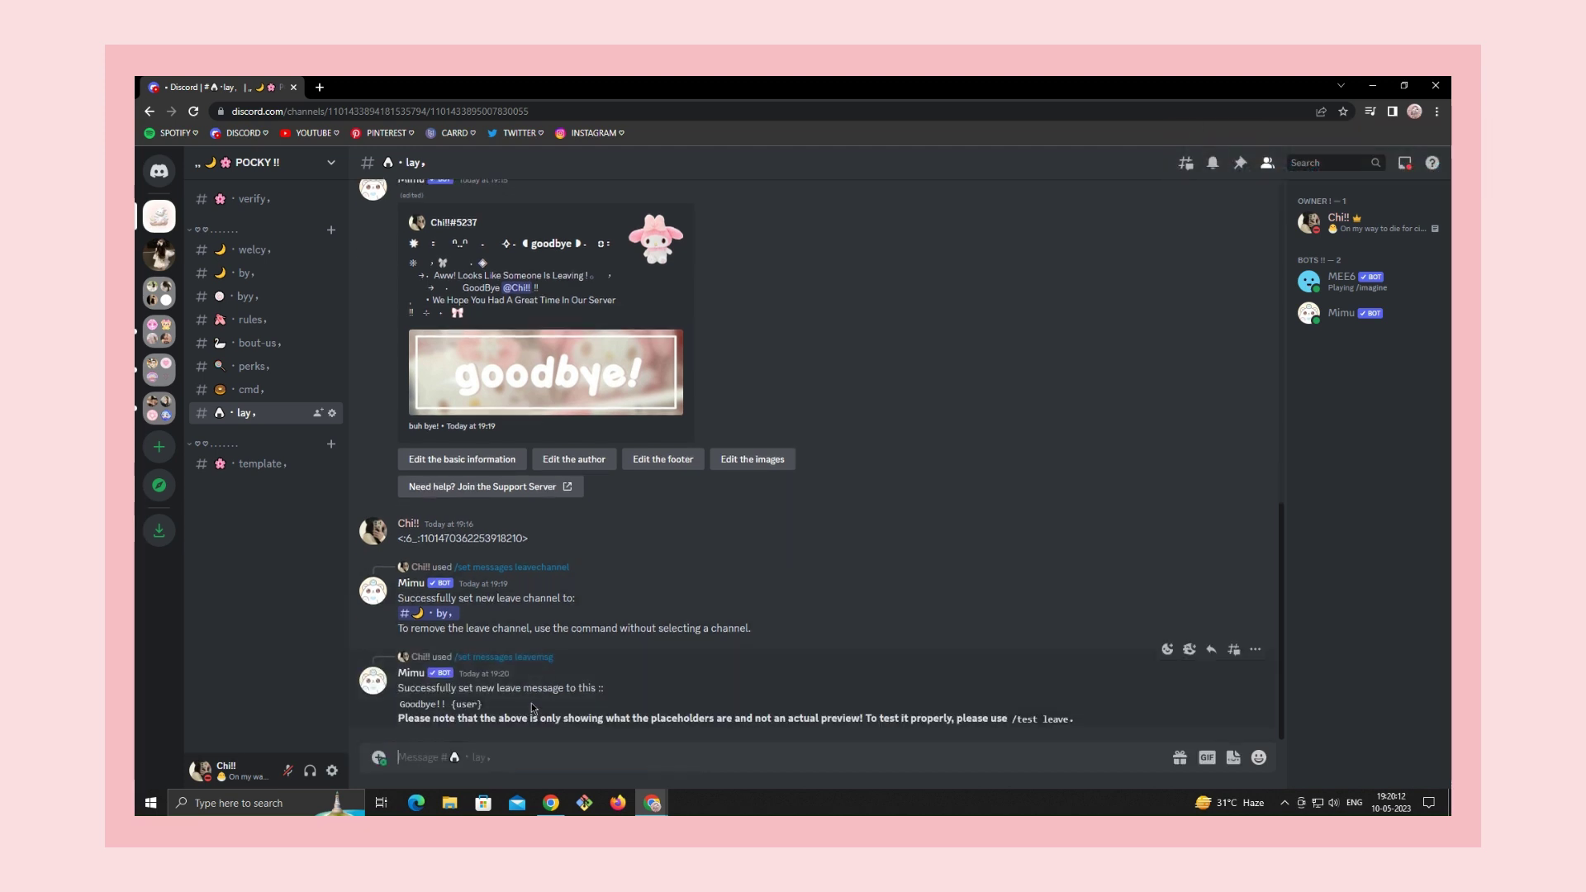
Run /test leave, check the posted message in the by channel and return to the lay channel
{"action": "type", "text": "/test"}
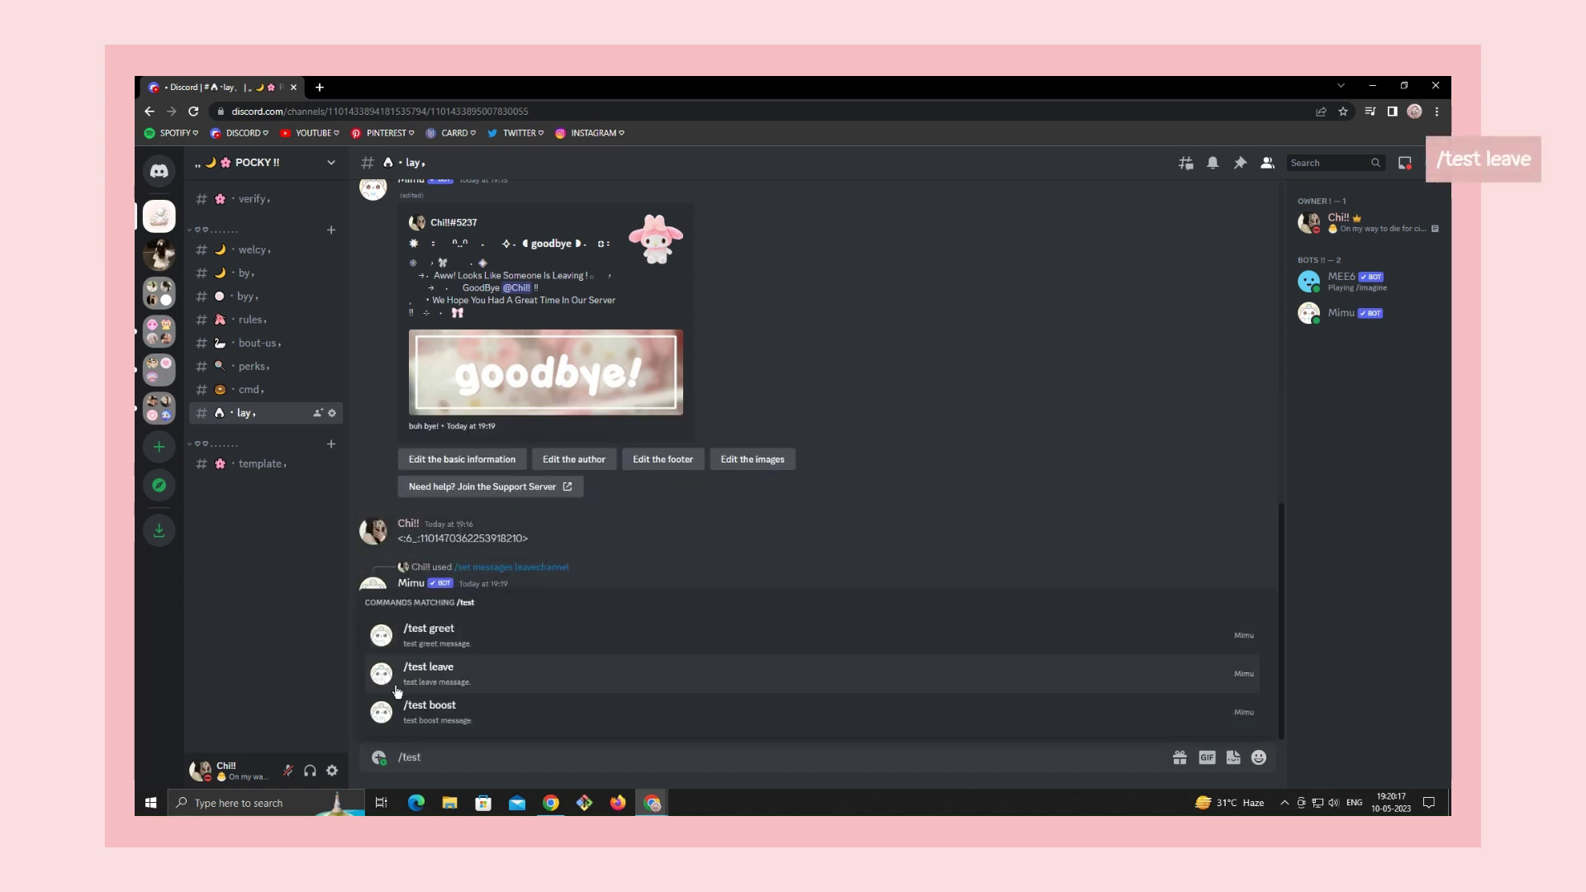
{"action": "left_click", "coordinate": [501, 682]}
{"action": "key", "text": "Return"}
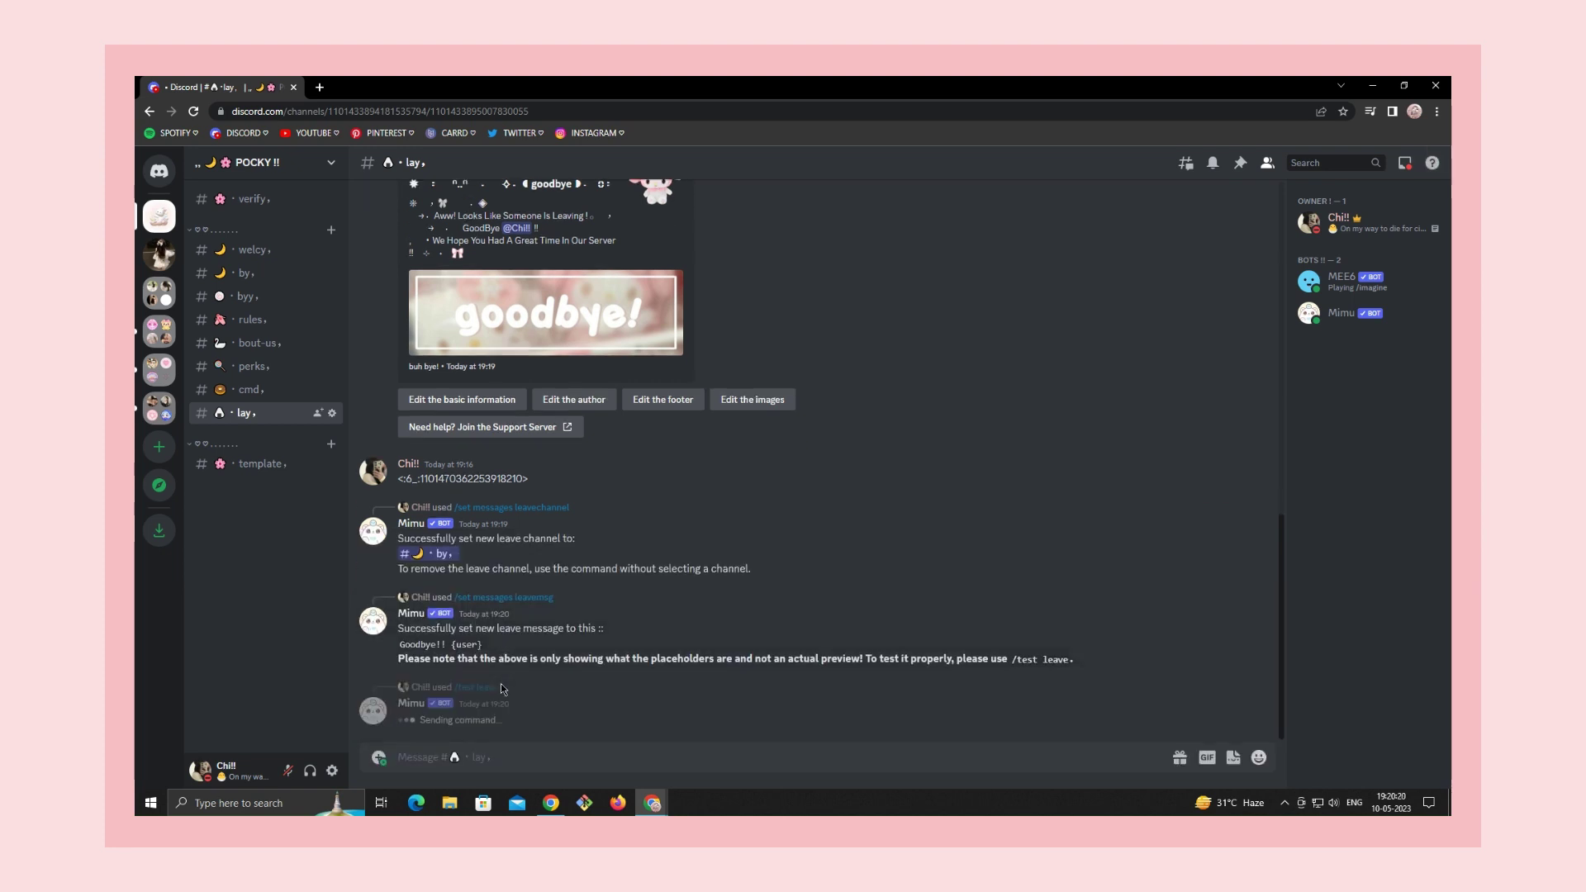
{"action": "left_click", "coordinate": [245, 273]}
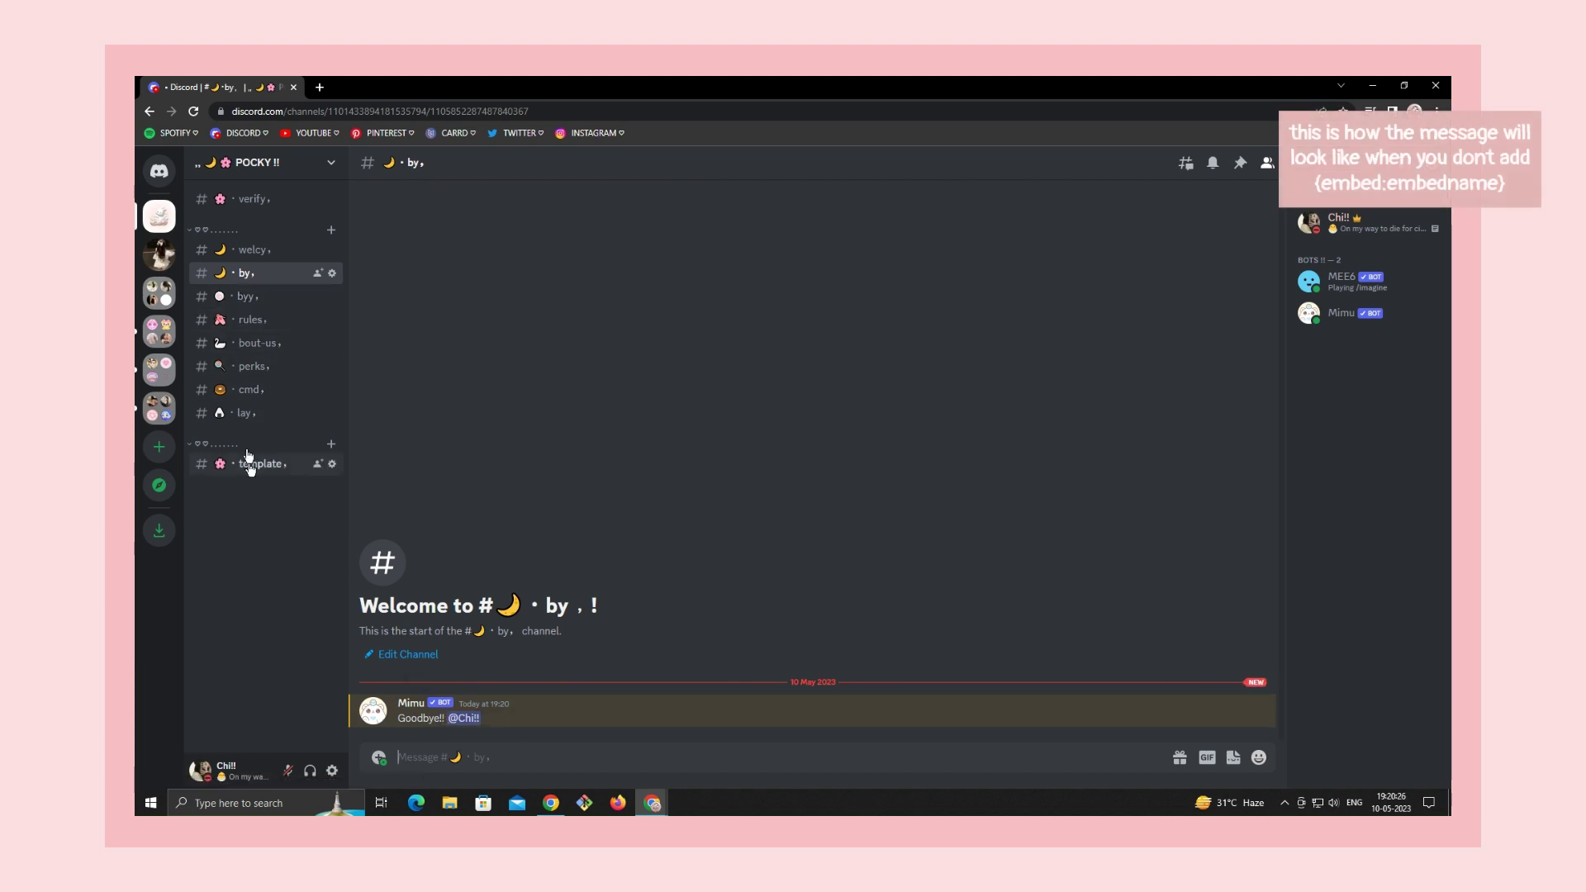
{"action": "left_click", "coordinate": [250, 389]}
{"action": "left_click", "coordinate": [244, 412]}
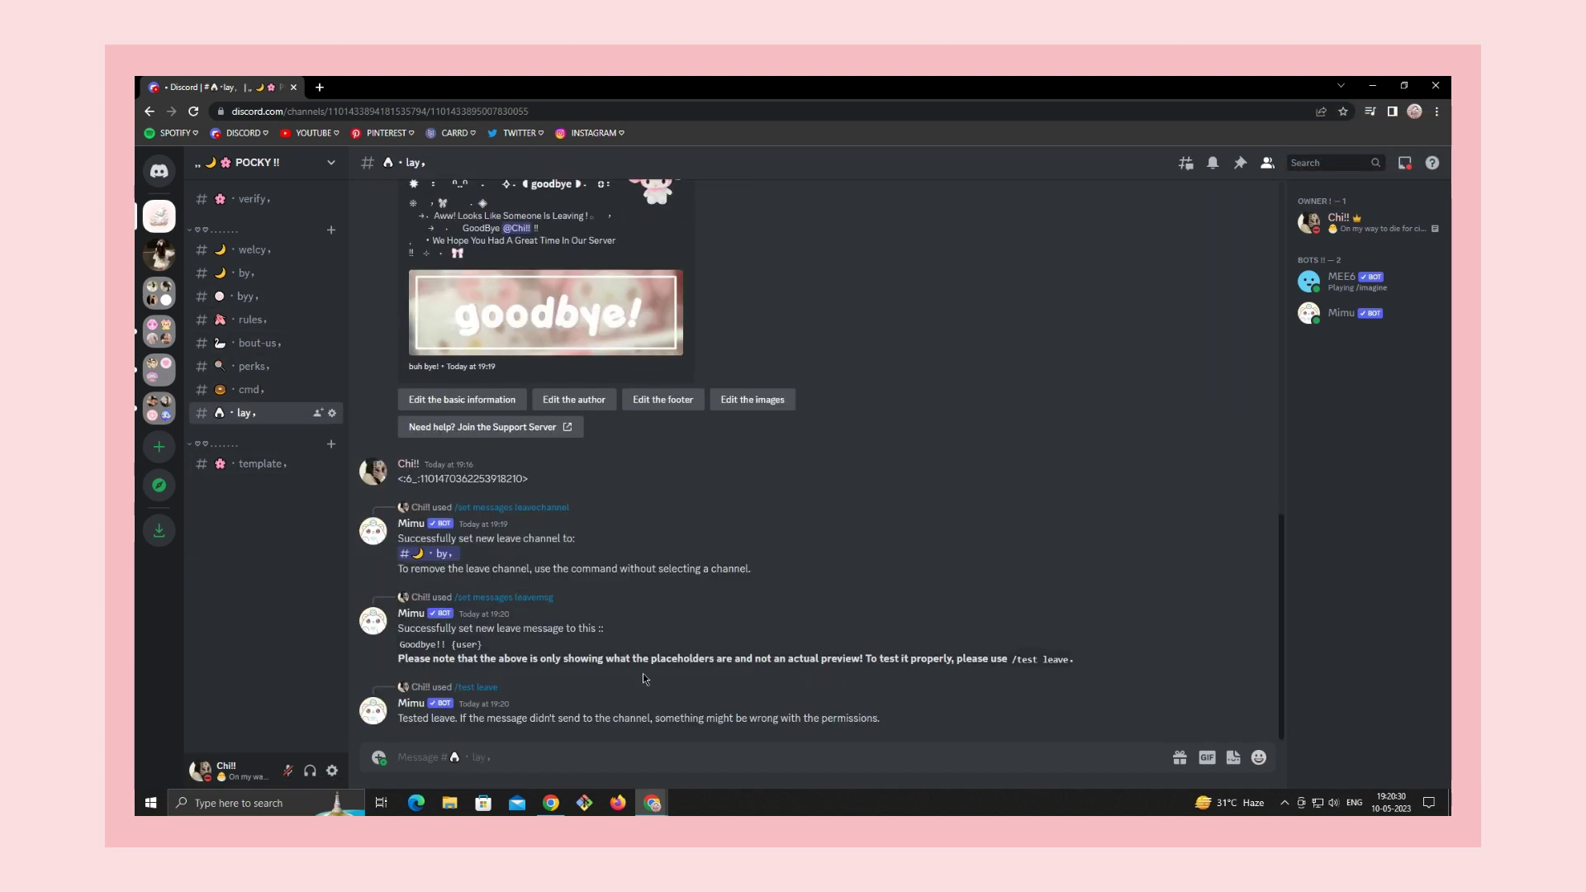
{"action": "type", "text": "/test"}
{"action": "left_click", "coordinate": [438, 672]}
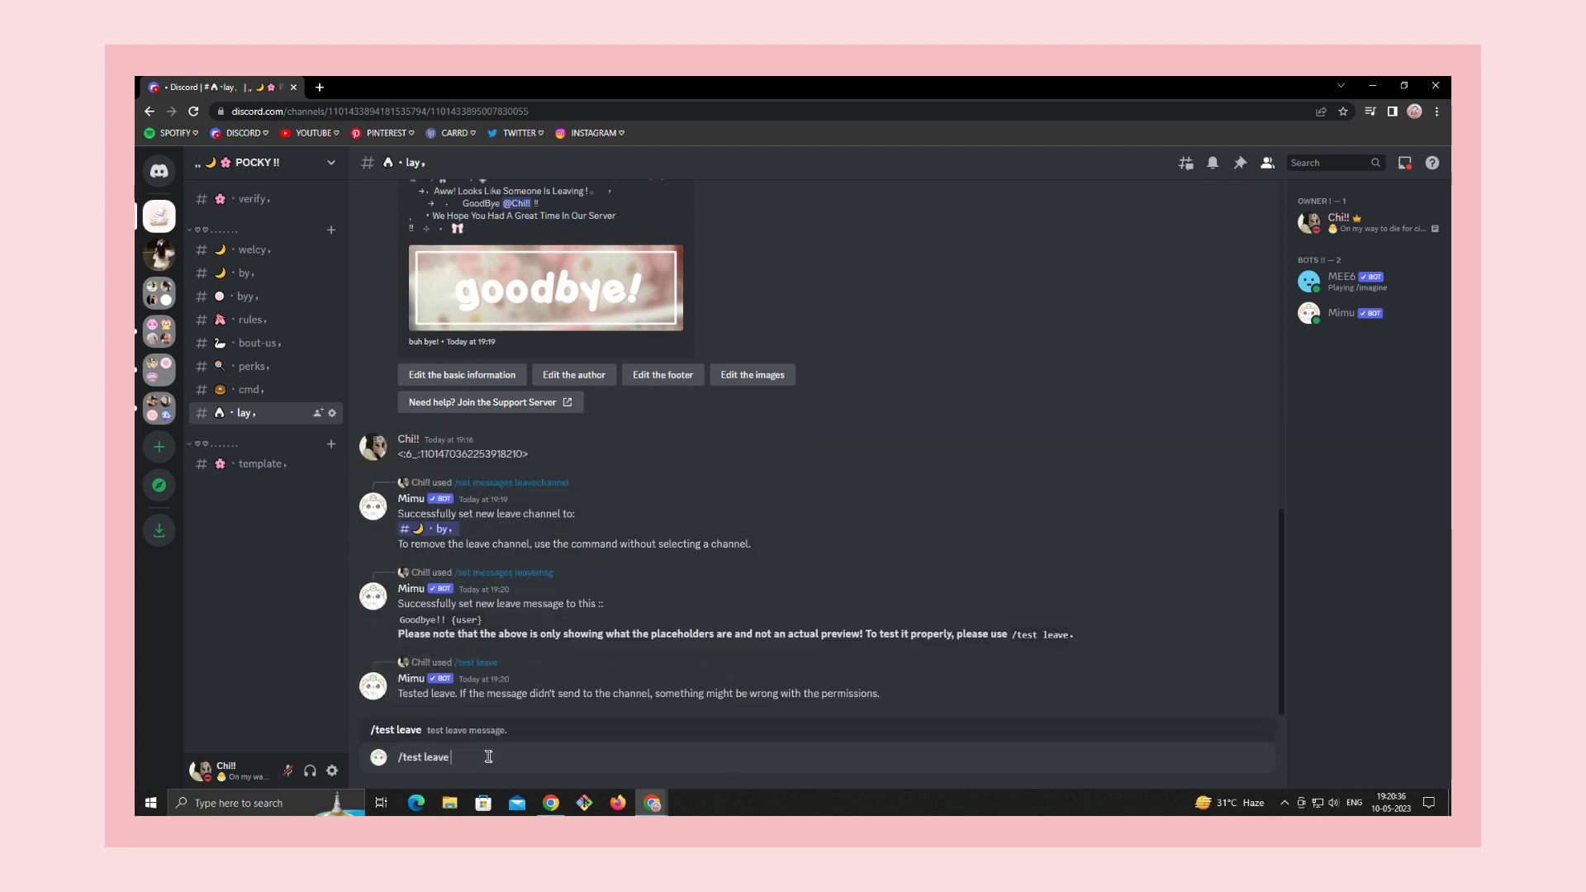
{"action": "key", "text": "BackSpace"}
{"action": "key", "text": "BackSpace"}
{"action": "key", "text": "BackSpace"}
Run /set messages leavemsg with the message "Goodbye!! {user} {embed:leave}" so it includes the leave embed
{"action": "type", "text": "/set"}
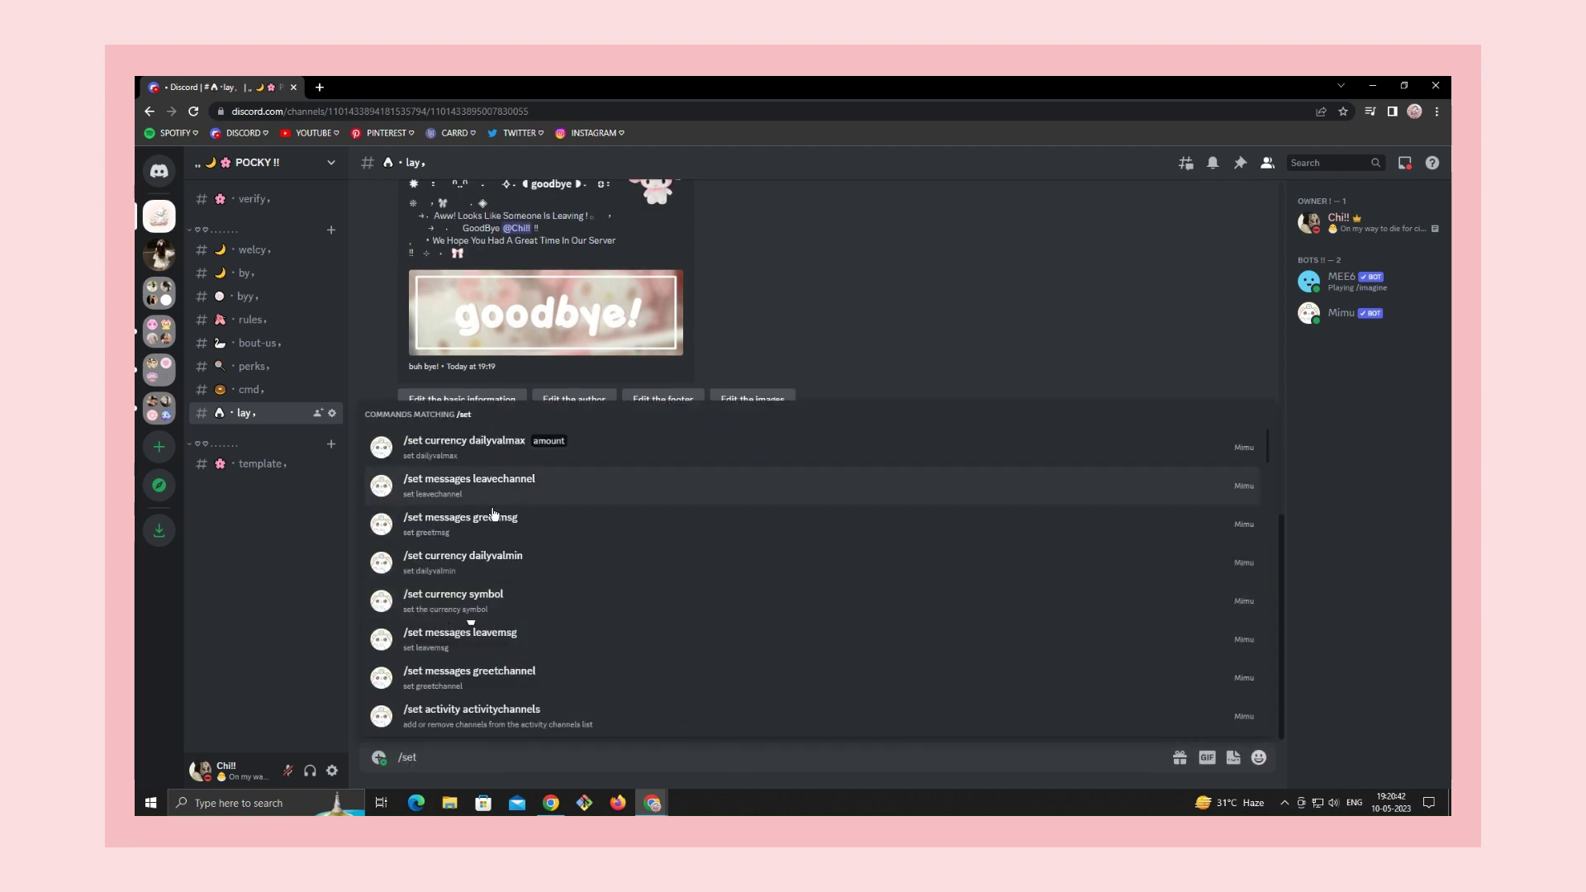
{"action": "type", "text": " mess"}
{"action": "left_click", "coordinate": [492, 595]}
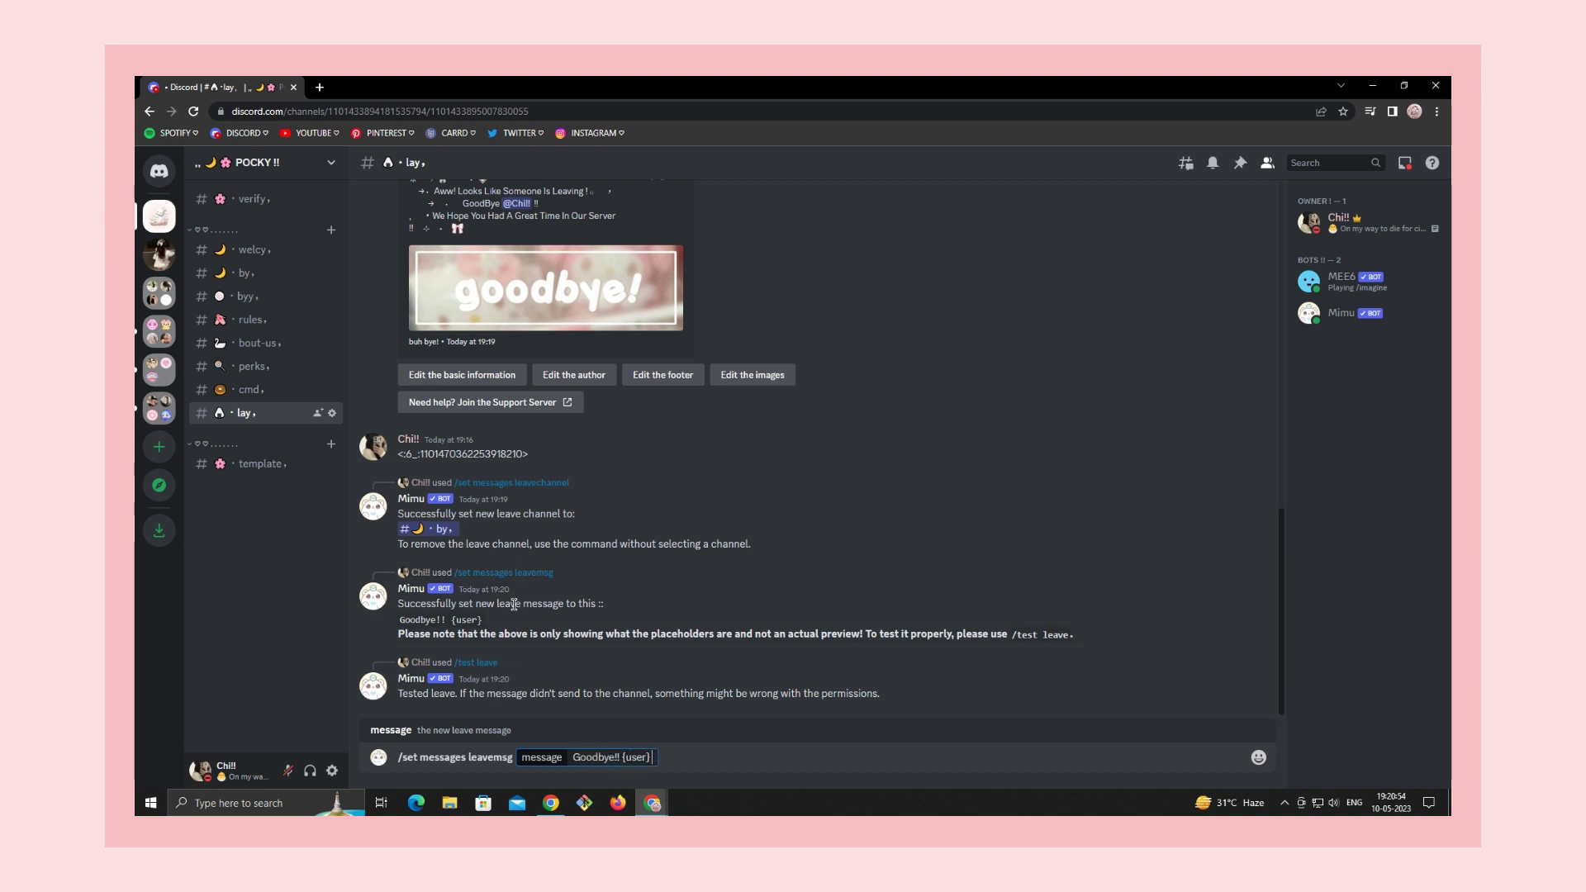
{"action": "key", "text": "Return"}
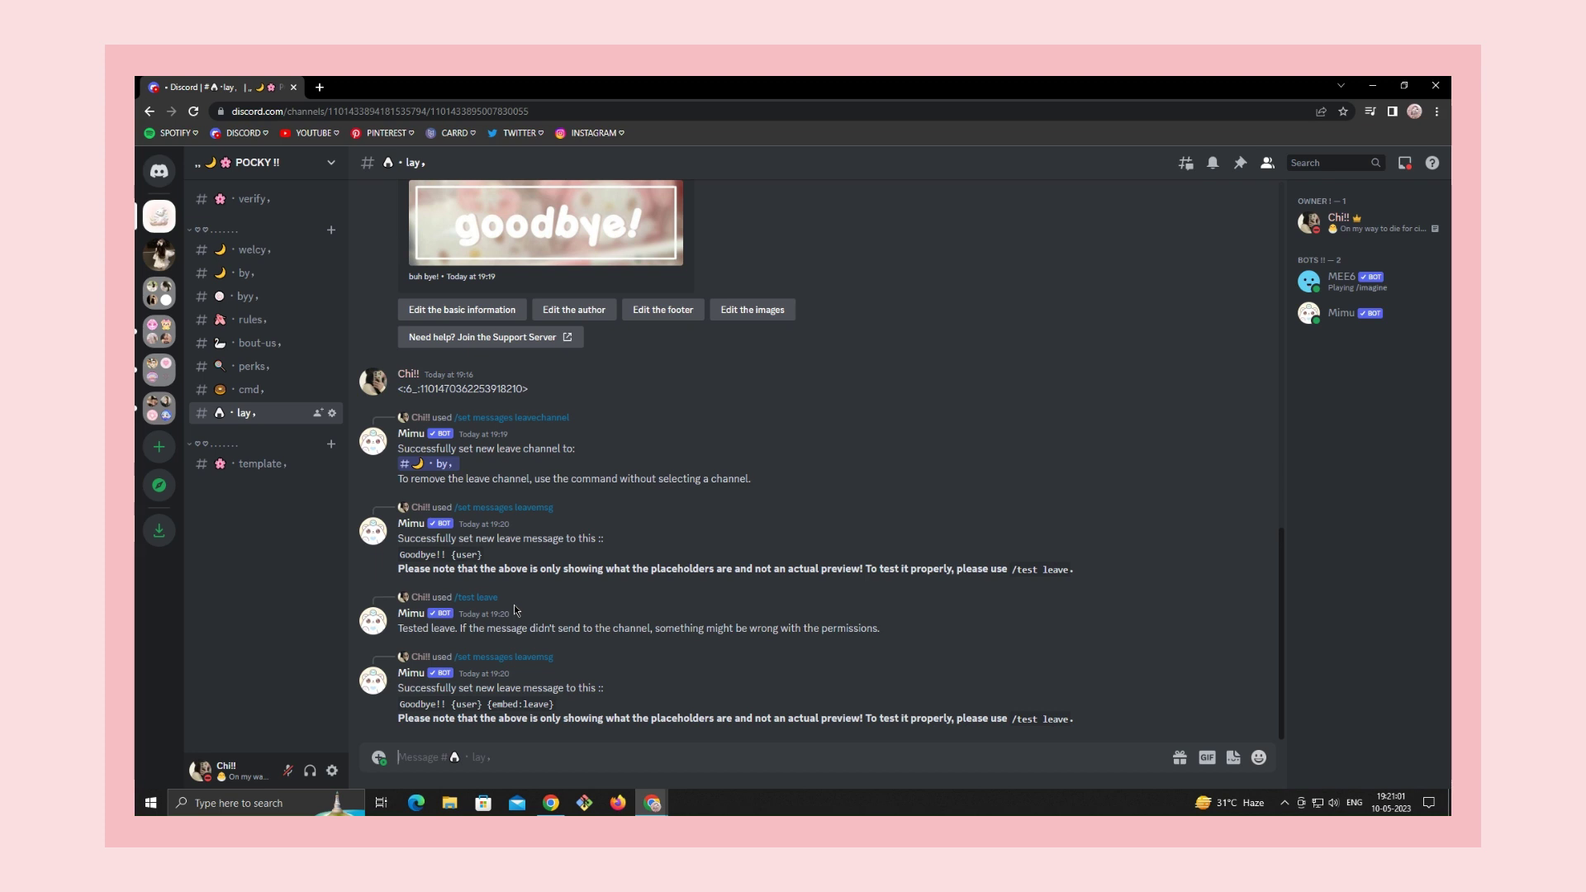
Test the leave message with the embed included and open the by channel to examine how it is posted
{"action": "type", "text": "/test"}
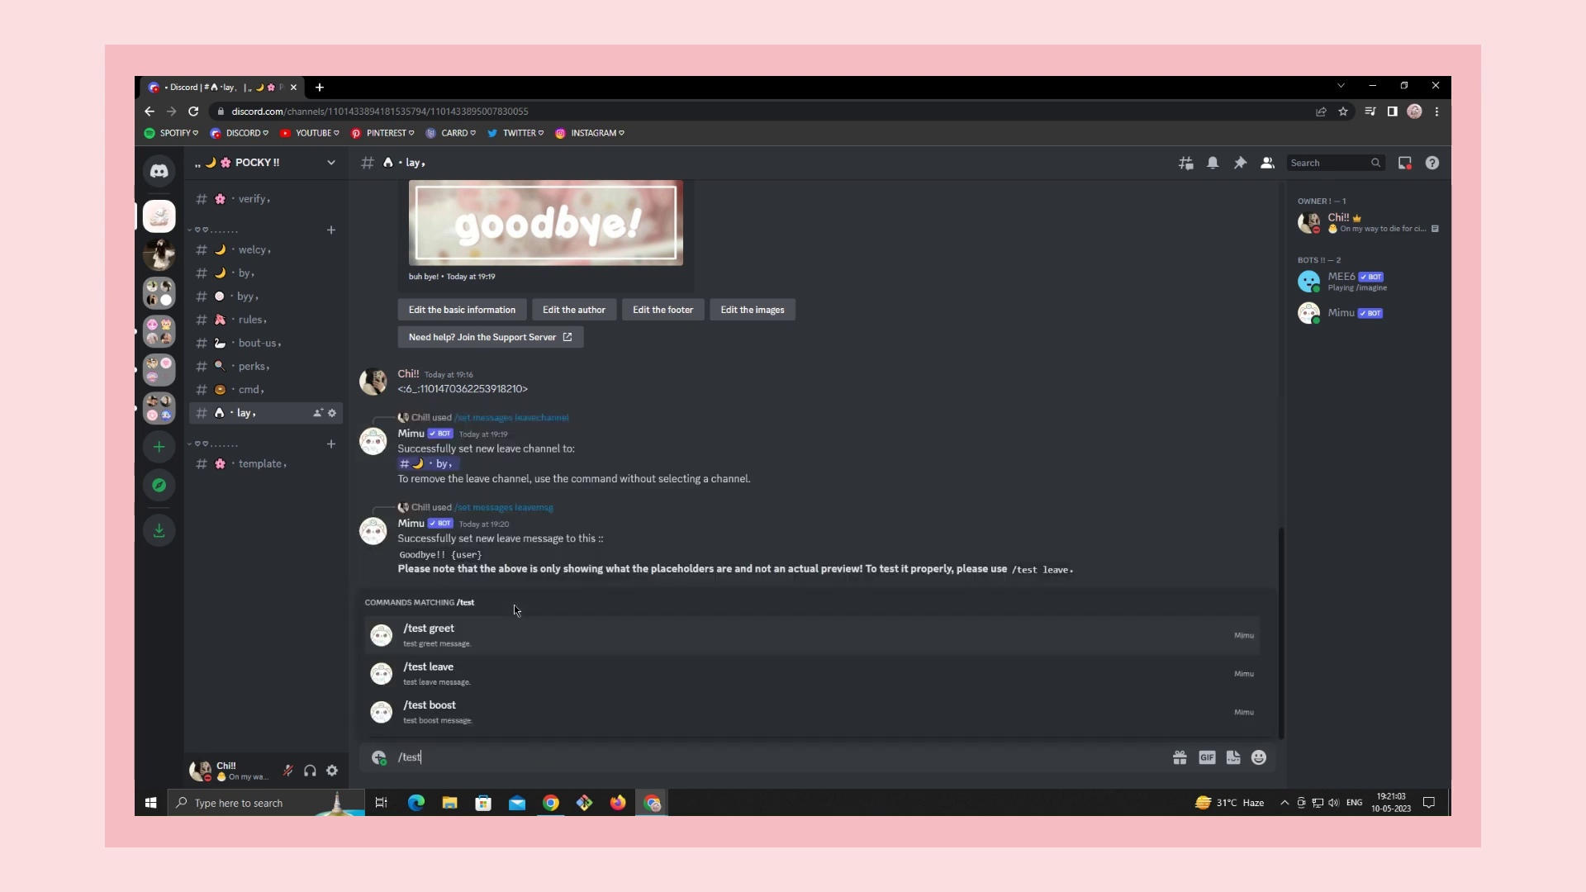
{"action": "left_click", "coordinate": [496, 678]}
{"action": "key", "text": "Return"}
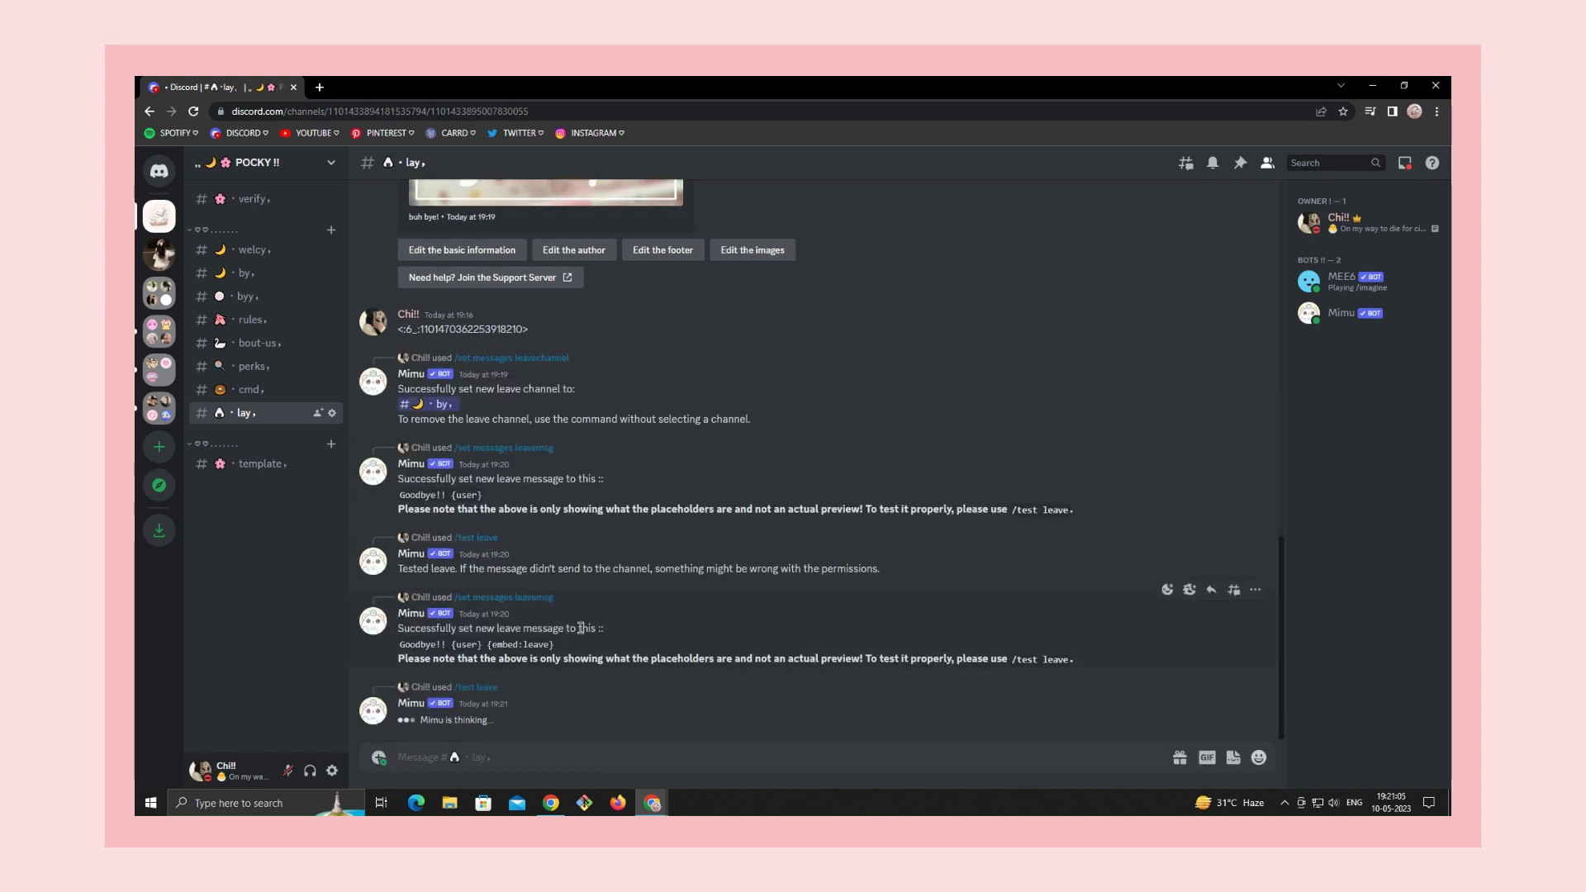
{"action": "left_click", "coordinate": [247, 276]}
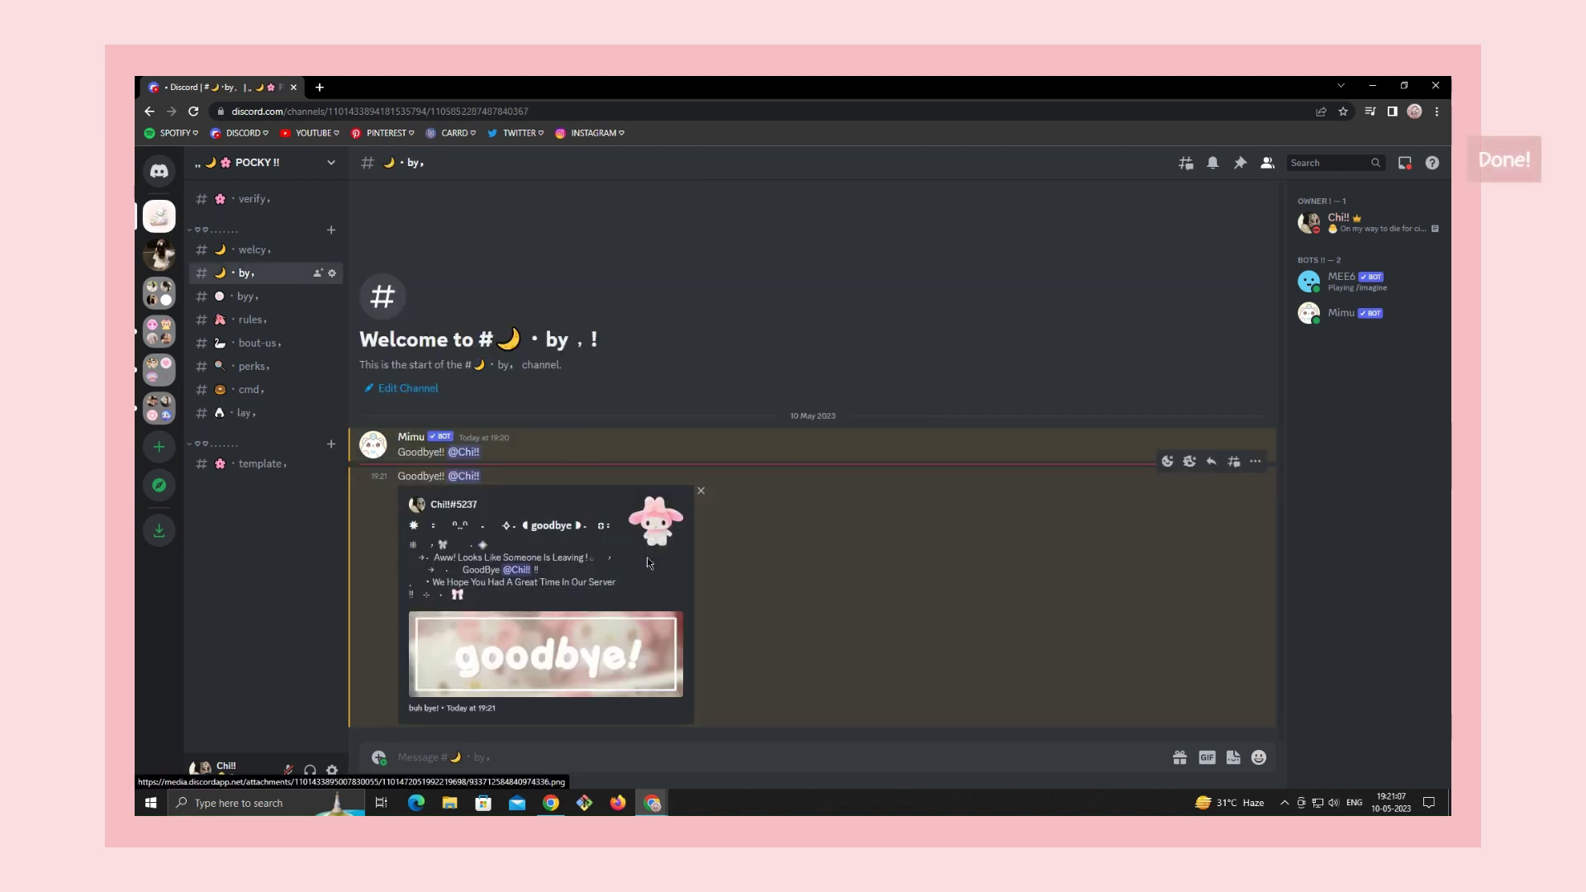